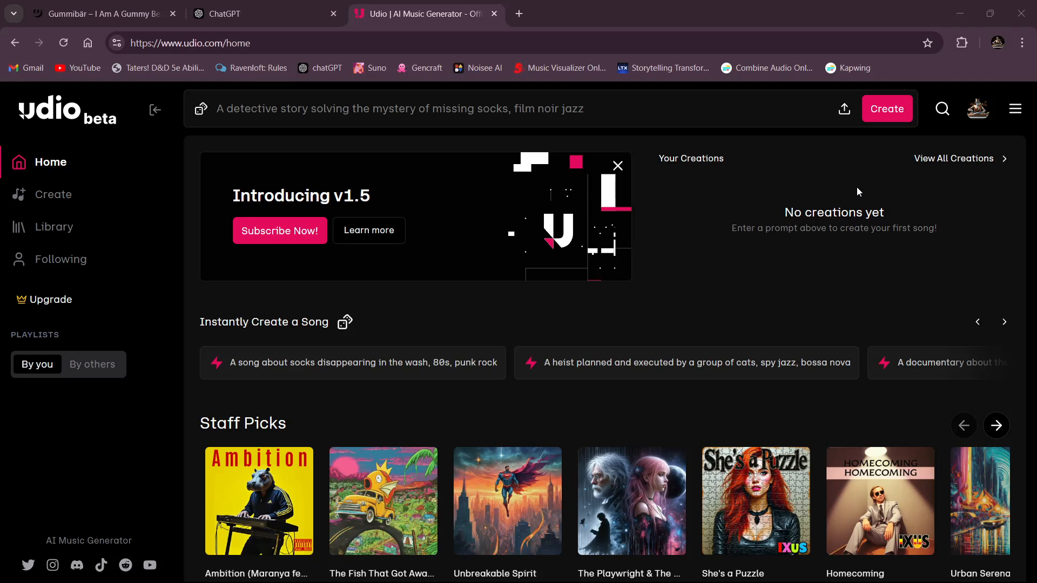
- Switch to the ChatGPT conversation and copy the style phrase "Cyber EDM Industrial Synth Pop Trap Remix" from its reply
key(alt+Tab)
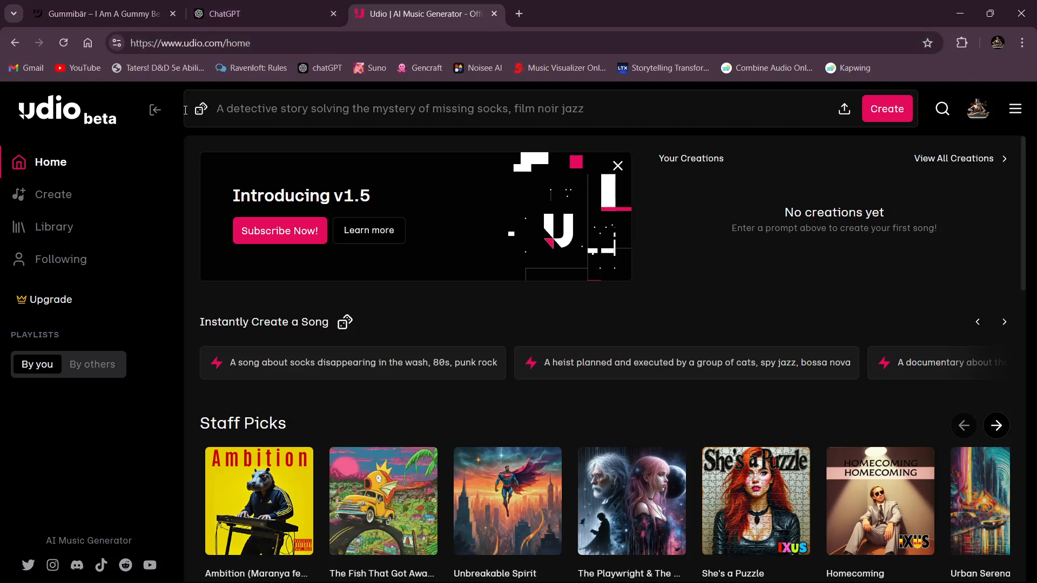
click(140, 15)
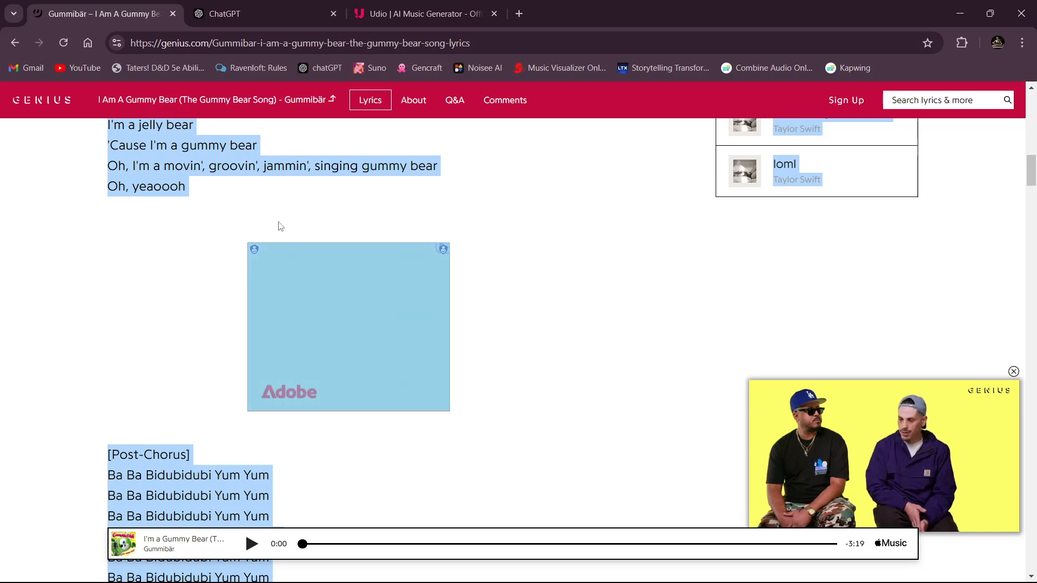
click(212, 13)
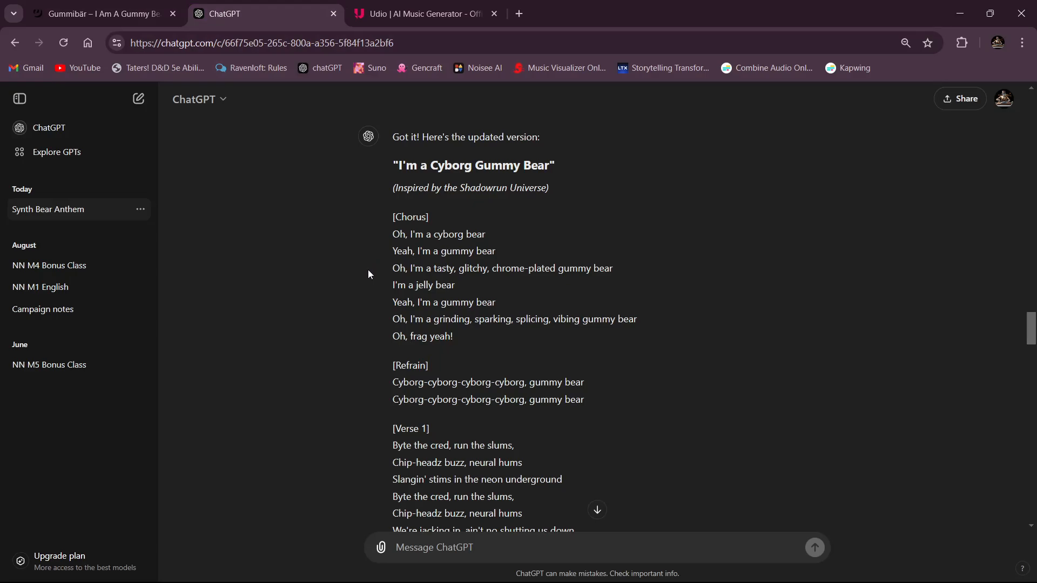
scroll(367, 270, down, 12)
scroll(368, 269, down, 20)
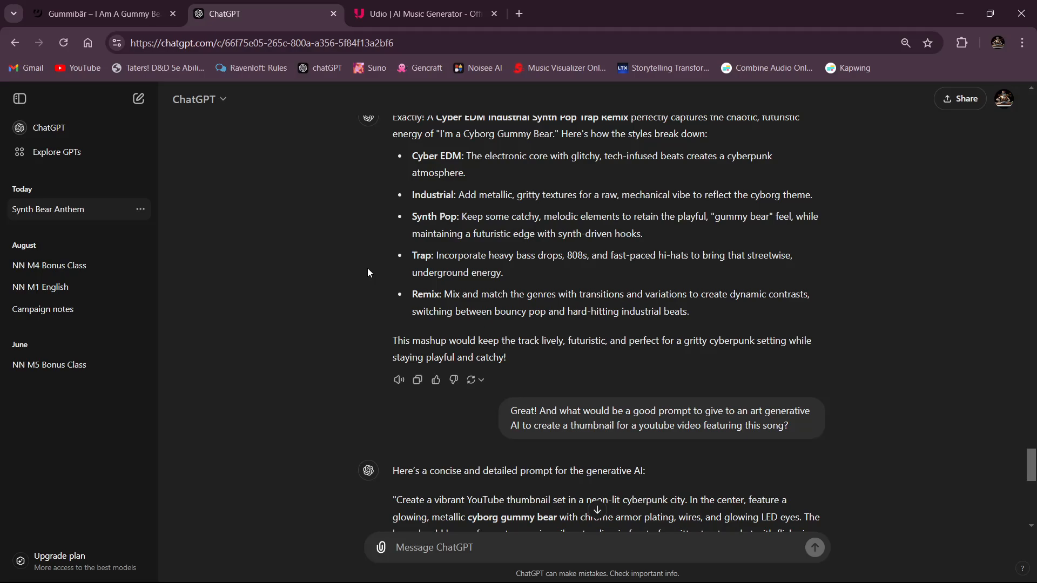
scroll(368, 269, down, 9)
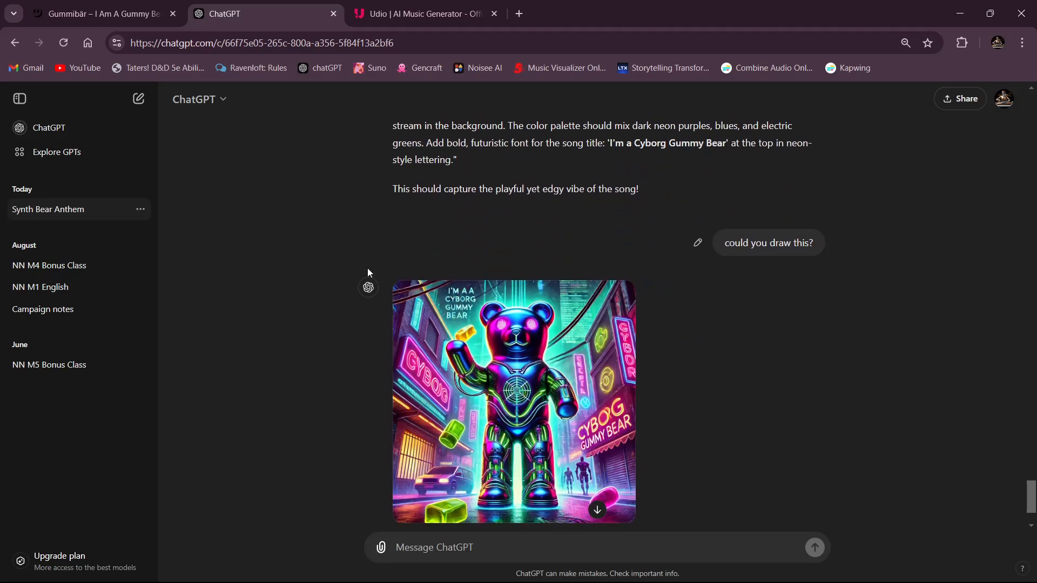
scroll(367, 269, down, 2)
scroll(368, 269, up, 6)
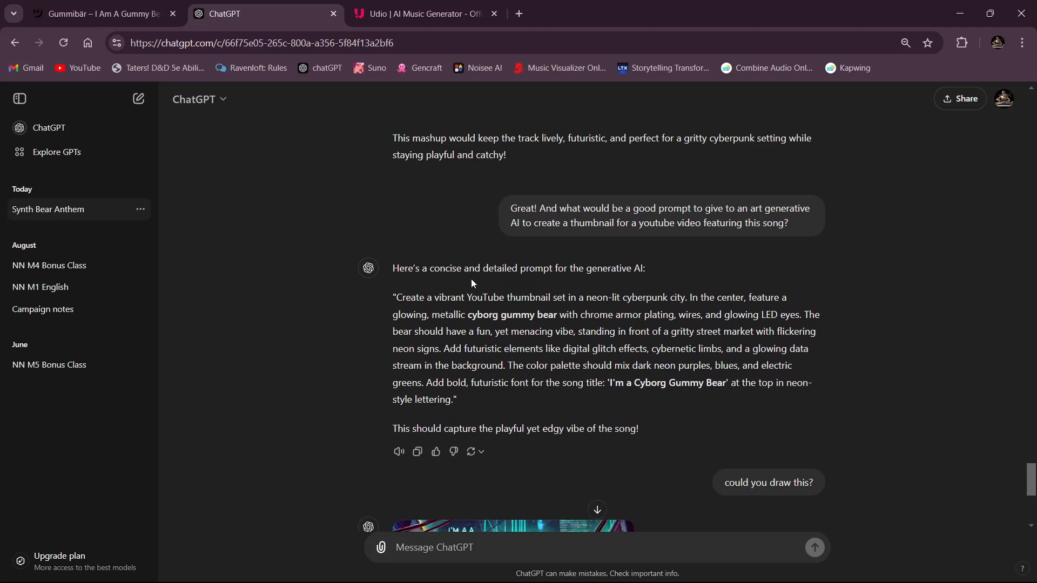
scroll(509, 277, up, 6)
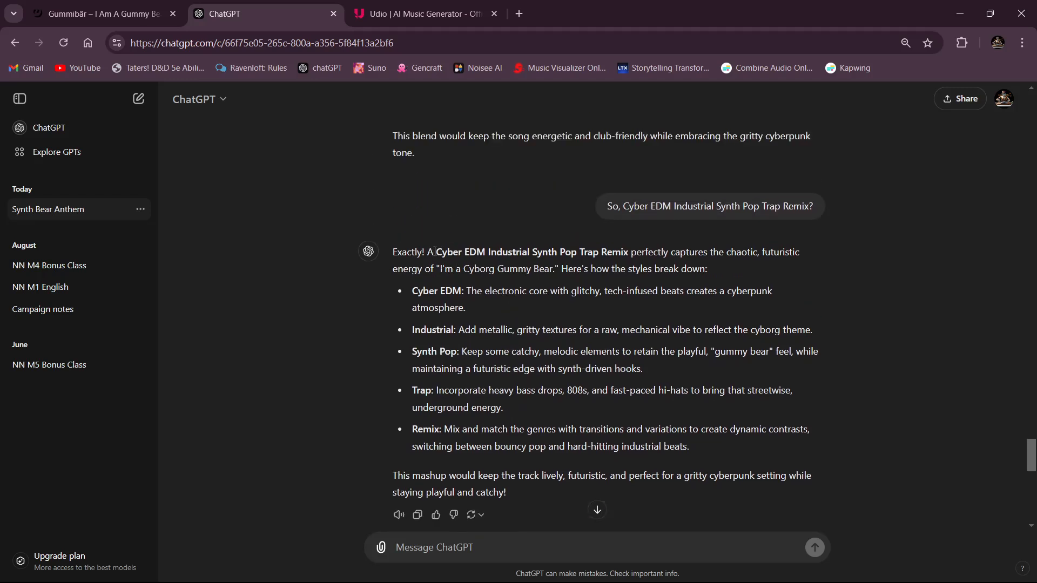
drag(436, 252, 629, 259)
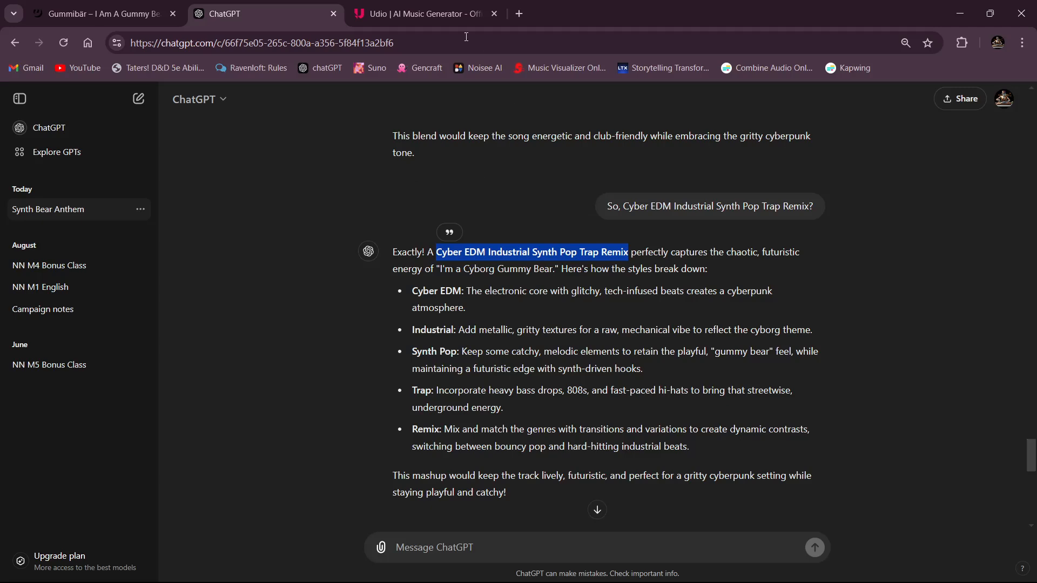
- Switch to Udio's advanced creation tools and enter the prompt "Instrumental Cyber EDM Industrial Synth Pop Trap Remix"
click(422, 13)
click(415, 111)
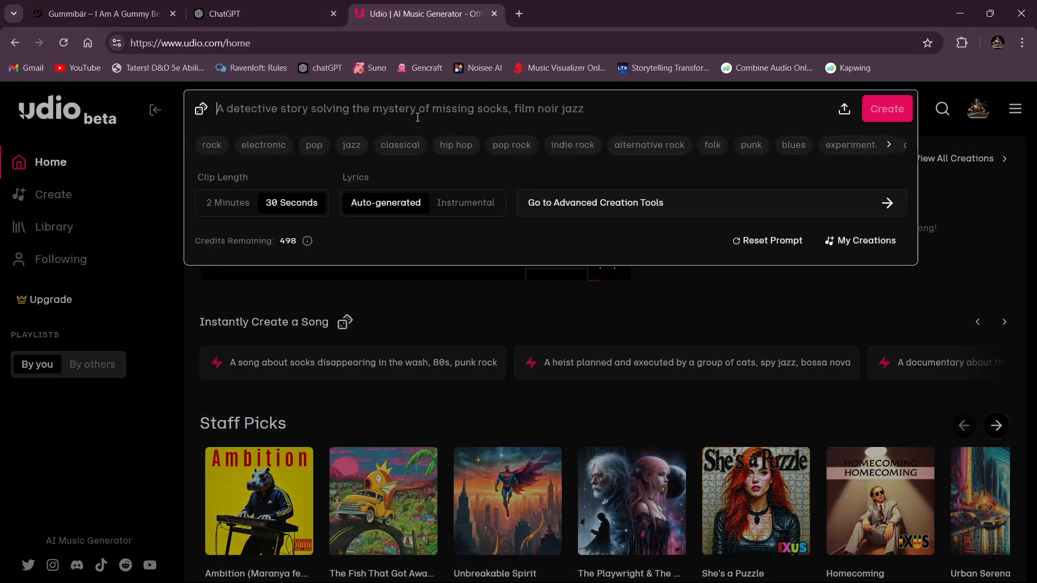
click(571, 211)
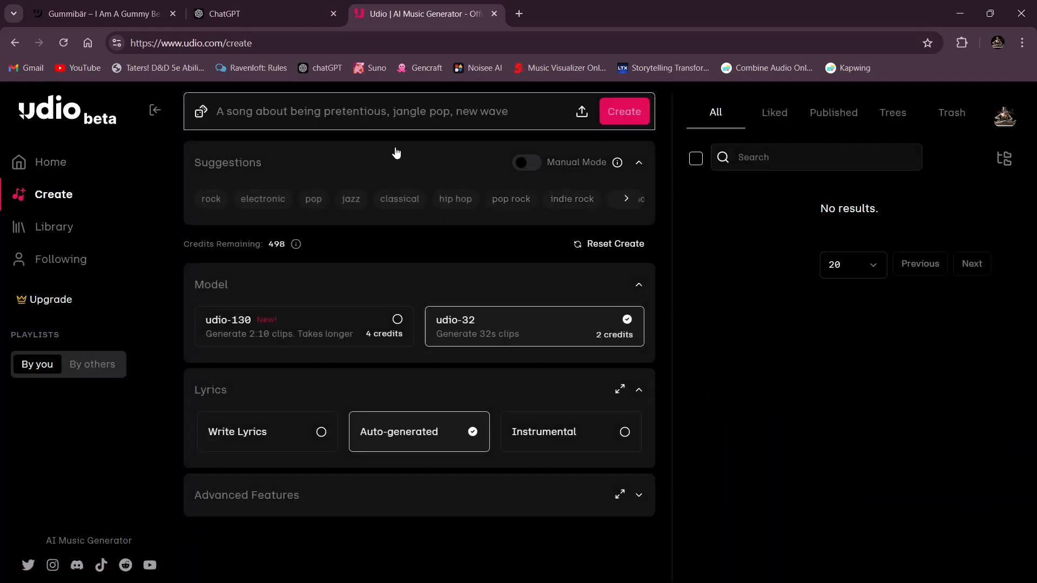
text(In)
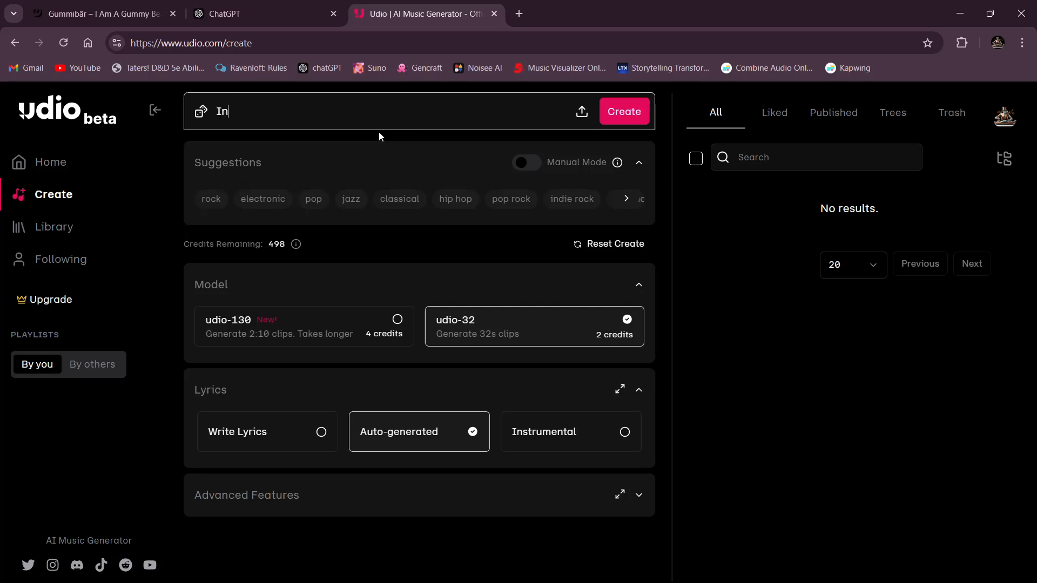
text(strumental Cyber EDM Industrial Synth Pop Trap Remix)
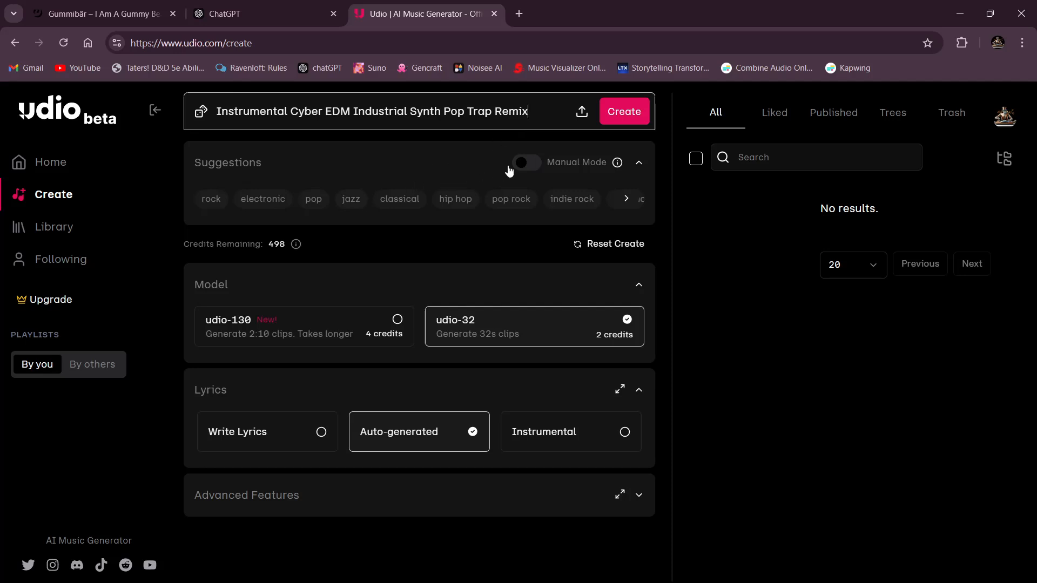
- Set the lyrics mode to Instrumental and the advanced Clip Start value to 0%
click(539, 440)
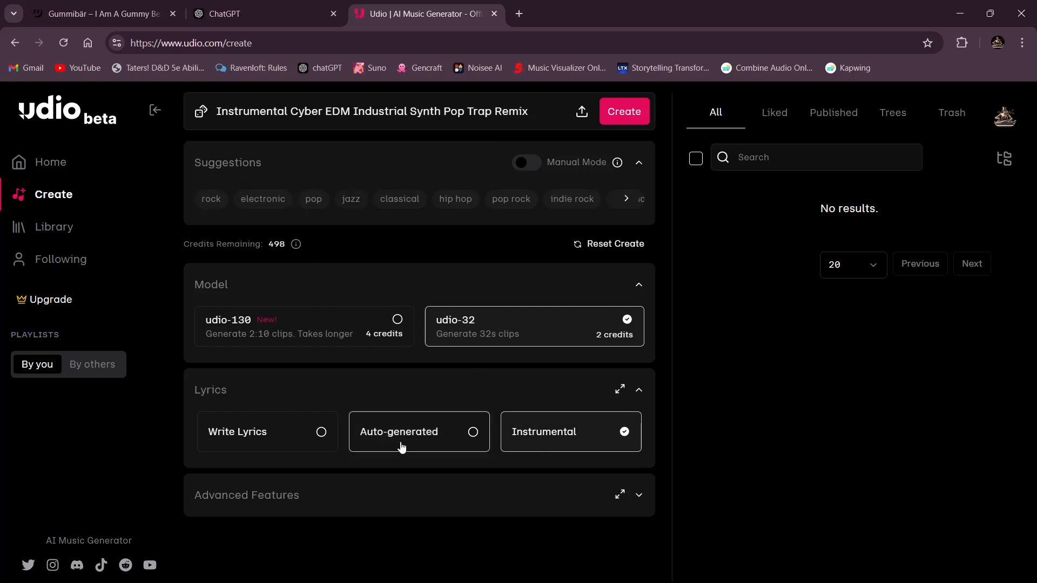
click(371, 494)
scroll(307, 350, down, 3)
scroll(308, 350, down, 3)
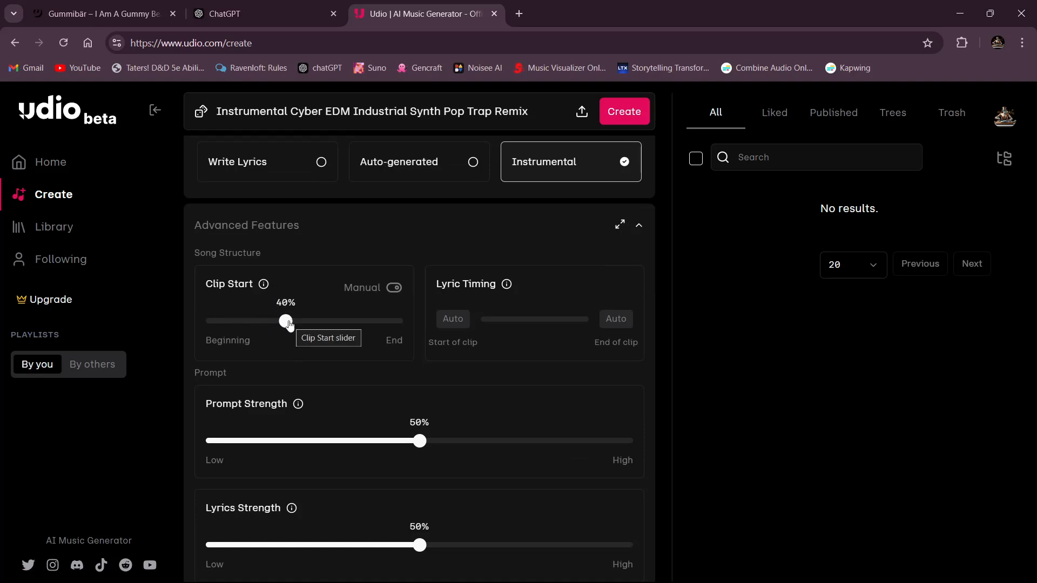
drag(287, 323, 158, 329)
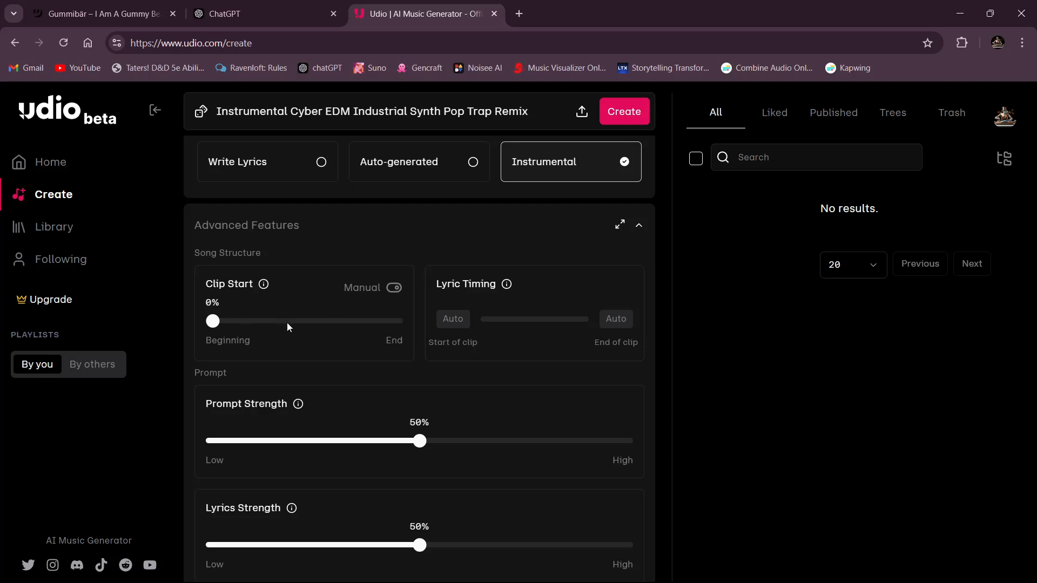
- Set the advanced strengths: Prompt Strength 100%, Lyrics Strength 0% and Clarity 75%
scroll(329, 338, down, 4)
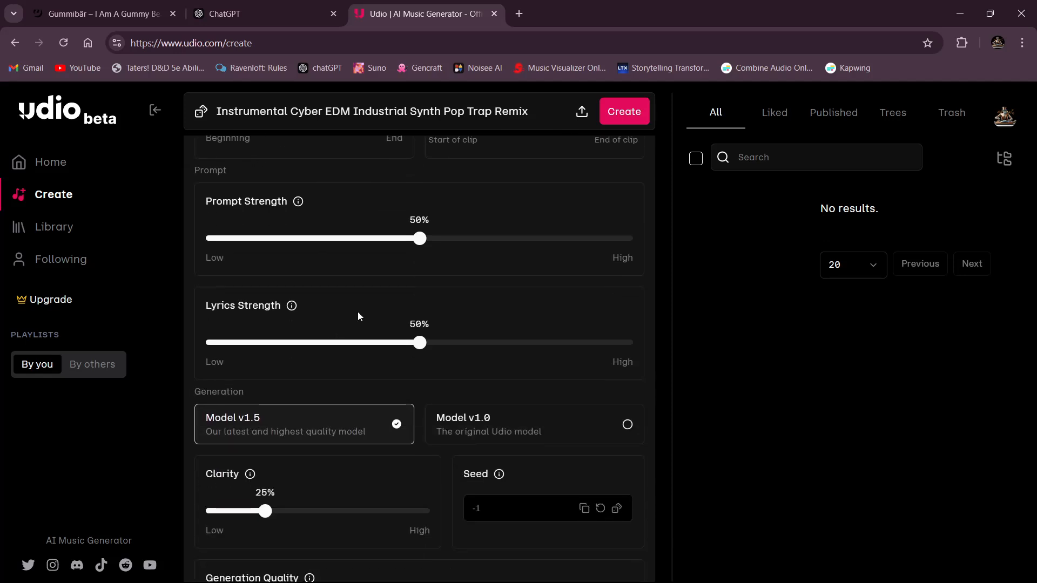
drag(420, 238, 673, 243)
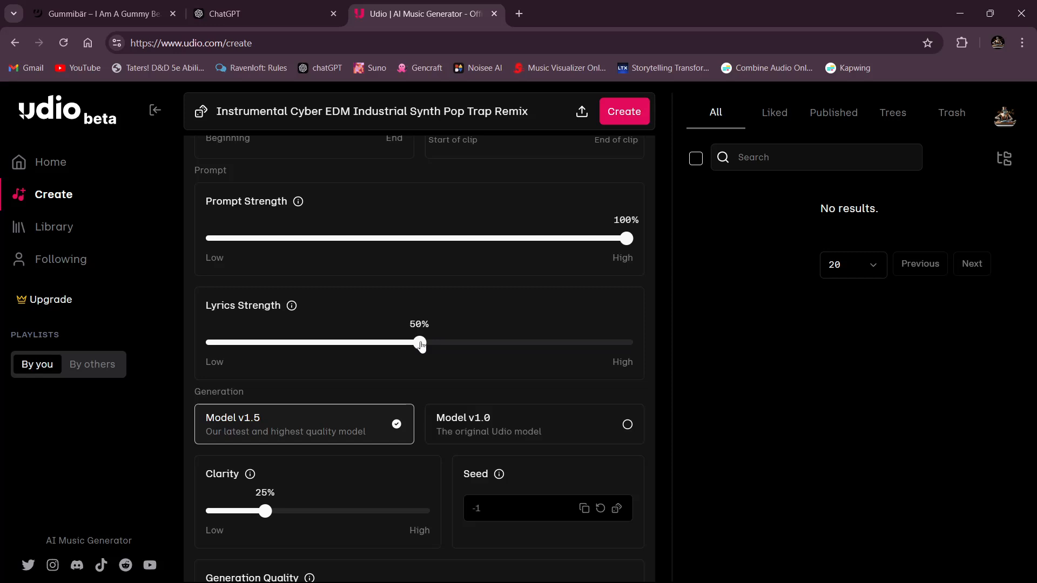
drag(420, 342, 74, 348)
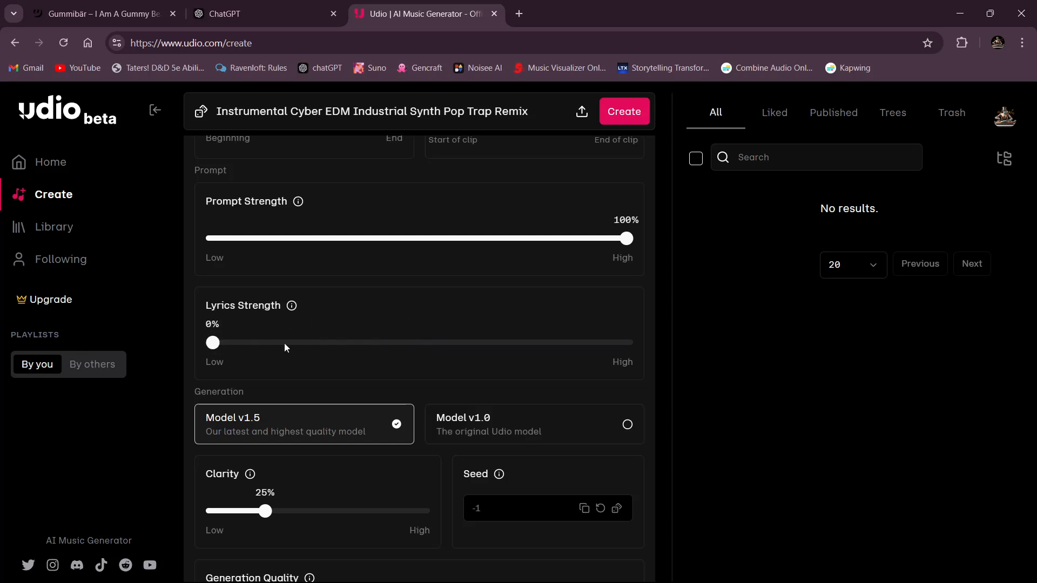
scroll(290, 403, down, 1)
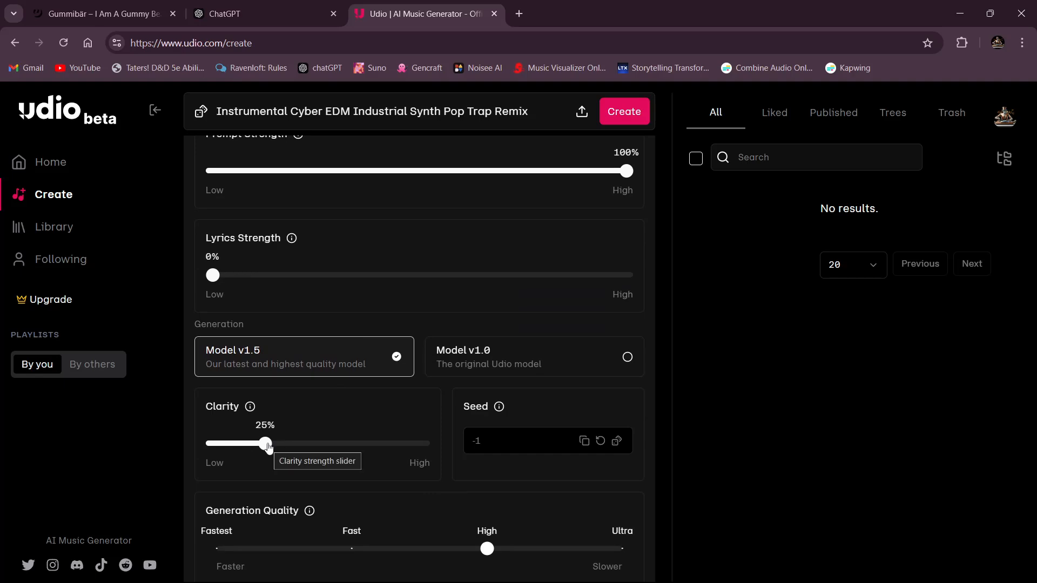
drag(268, 447, 376, 453)
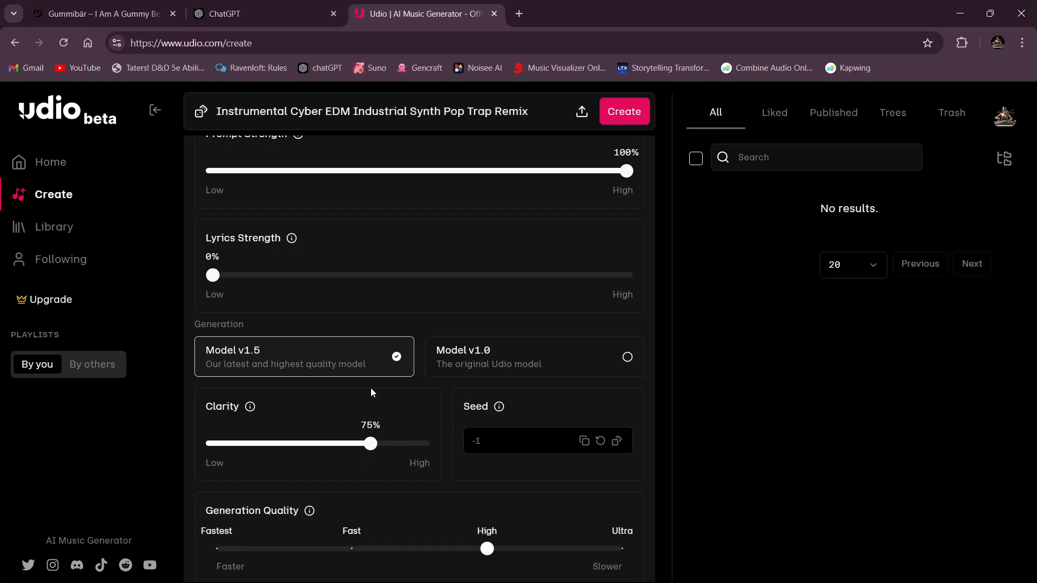
- Review the song's model, lyrics and advanced generation settings, including clip start, clarity and generation quality
scroll(371, 386, down, 2)
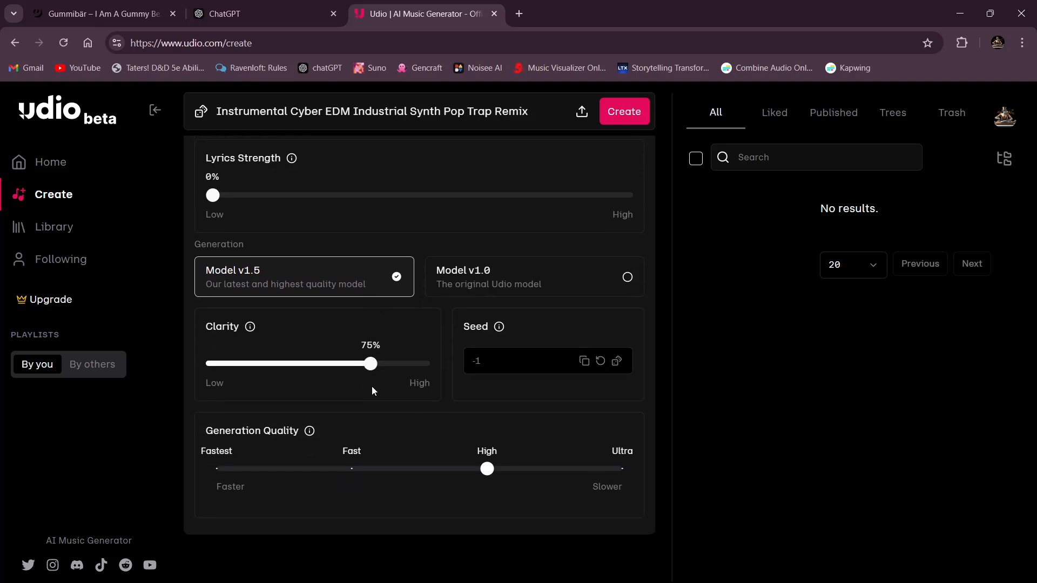
scroll(371, 387, up, 8)
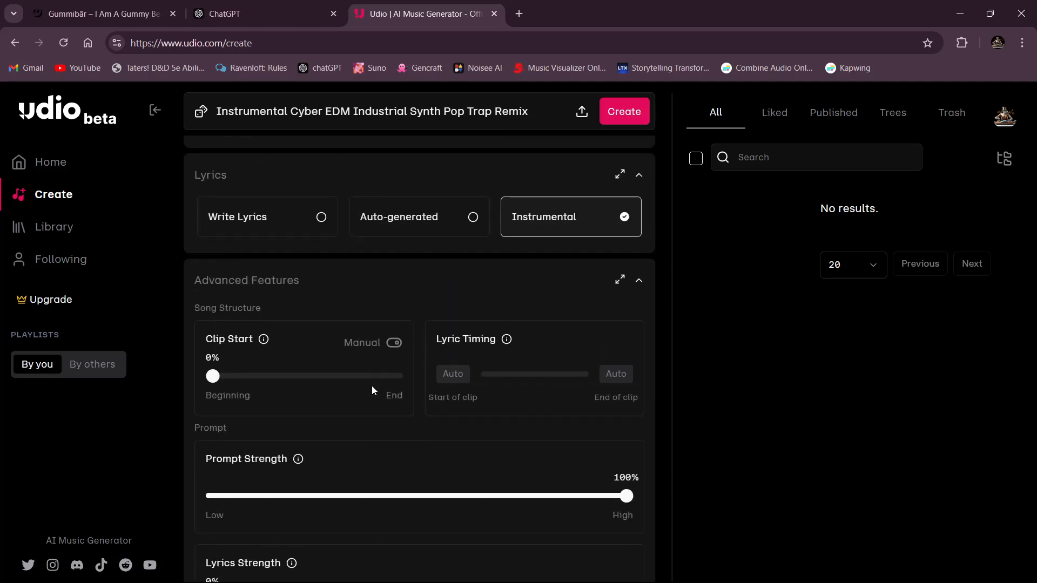
scroll(372, 385, down, 8)
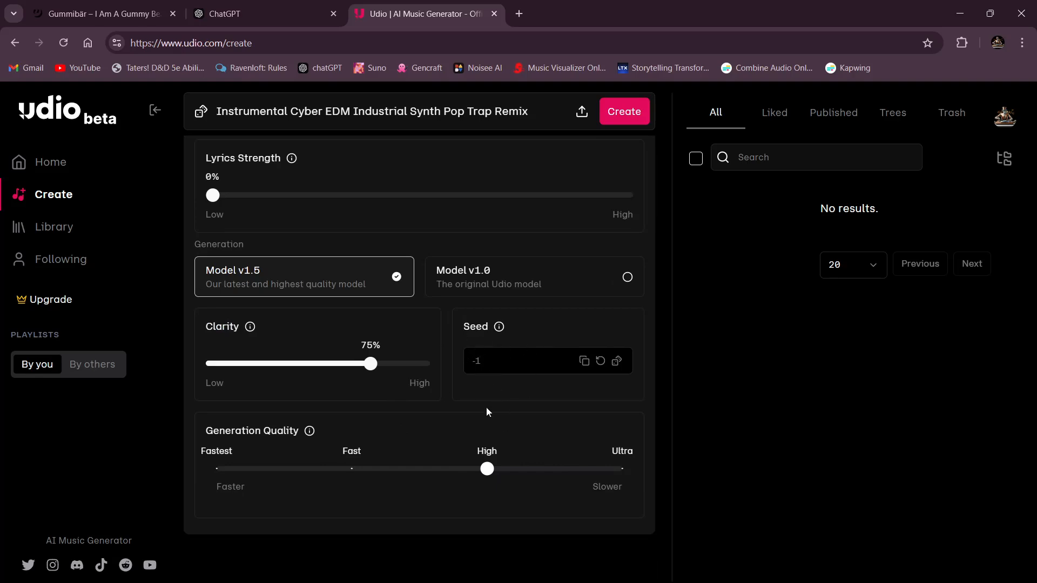
scroll(427, 330, up, 3)
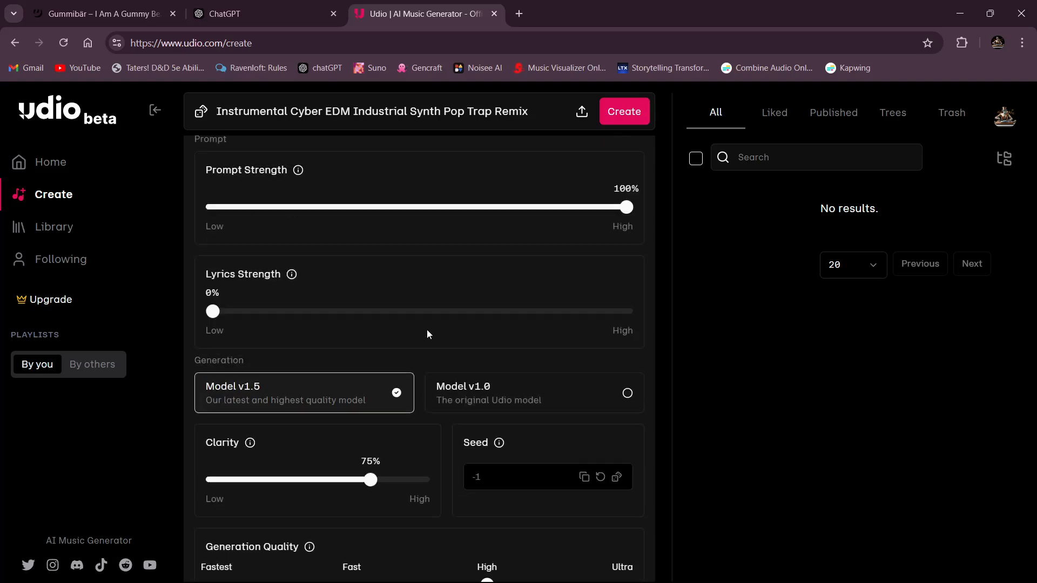
scroll(333, 387, up, 8)
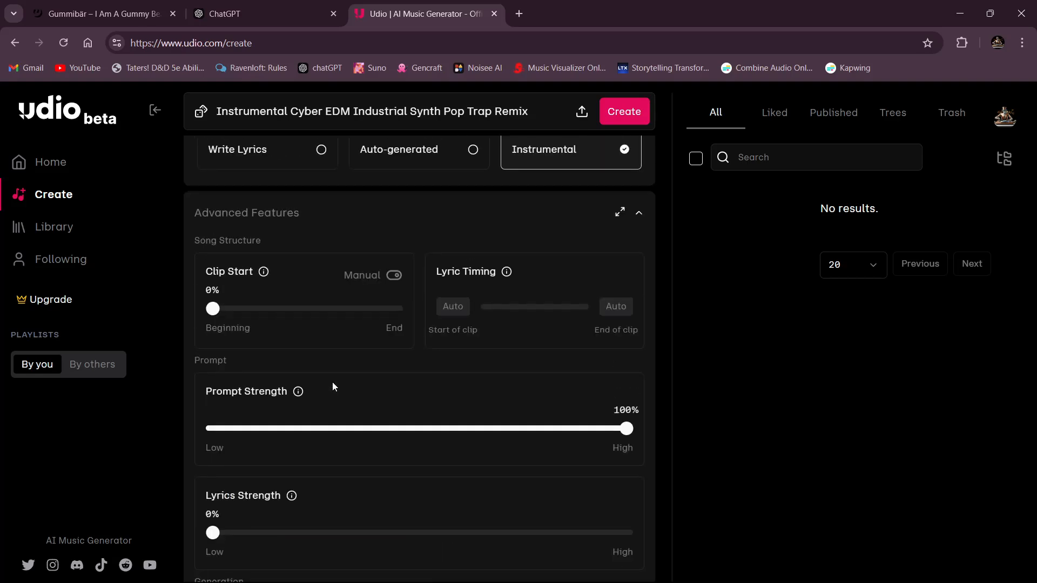
scroll(438, 432, up, 2)
scroll(359, 414, down, 3)
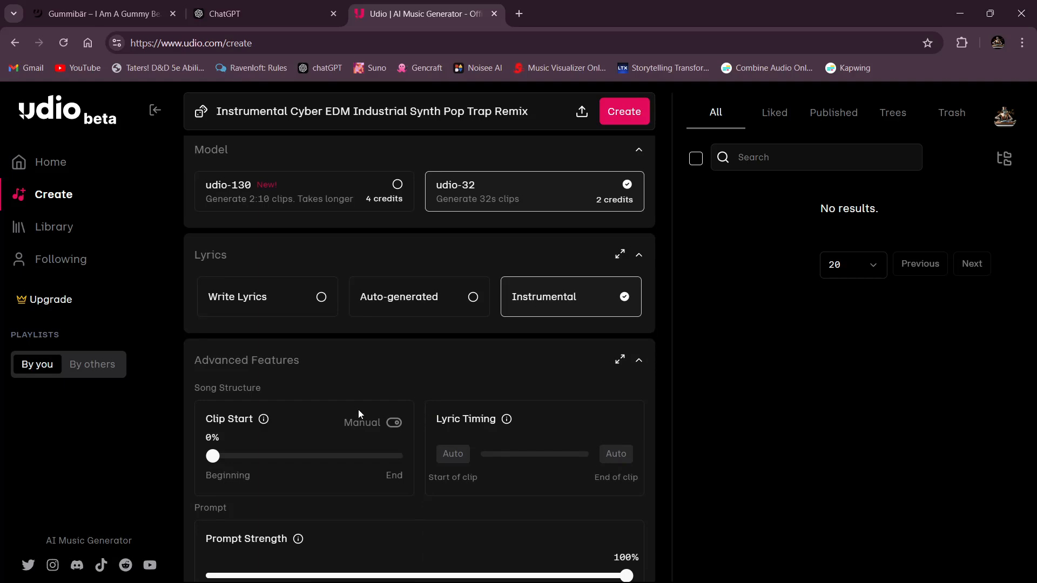
scroll(372, 410, up, 3)
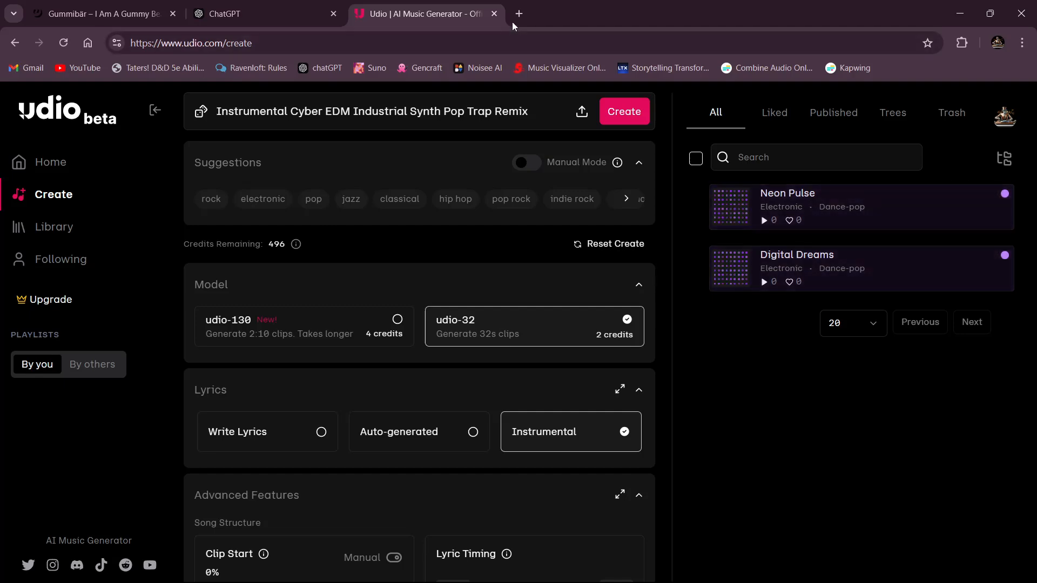
- Switch to the ChatGPT conversation and review the "I'm a Cyborg Gummy Bear" lyrics and the suggested music style
click(281, 21)
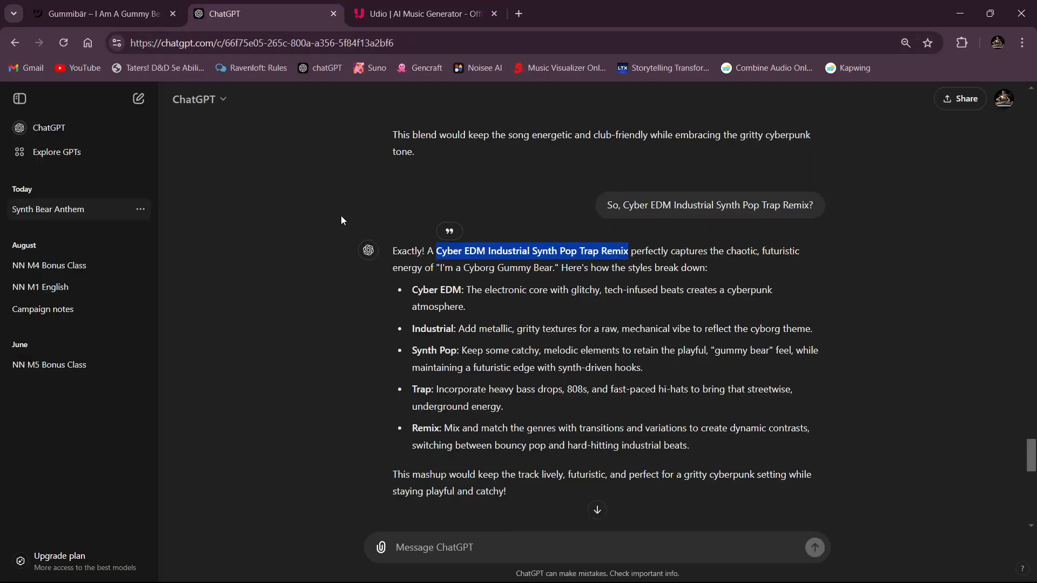
scroll(341, 215, down, 10)
scroll(341, 206, up, 15)
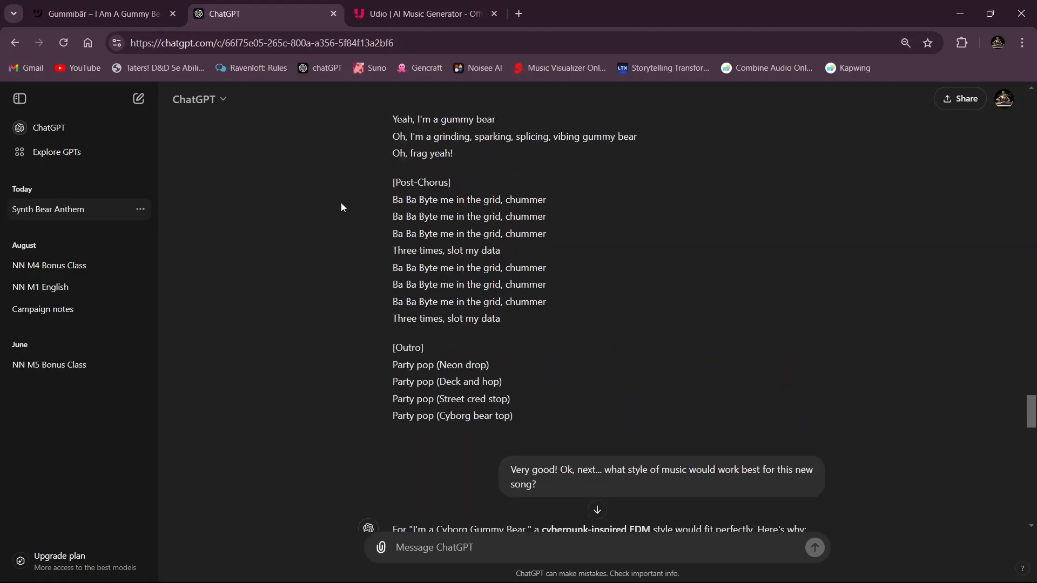
scroll(341, 207, up, 12)
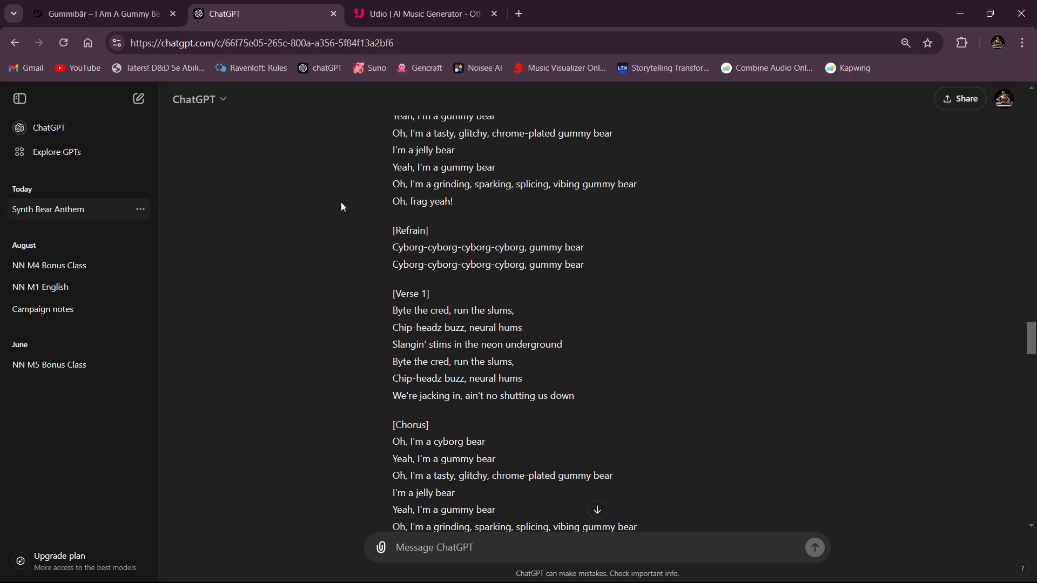
scroll(341, 205, down, 2)
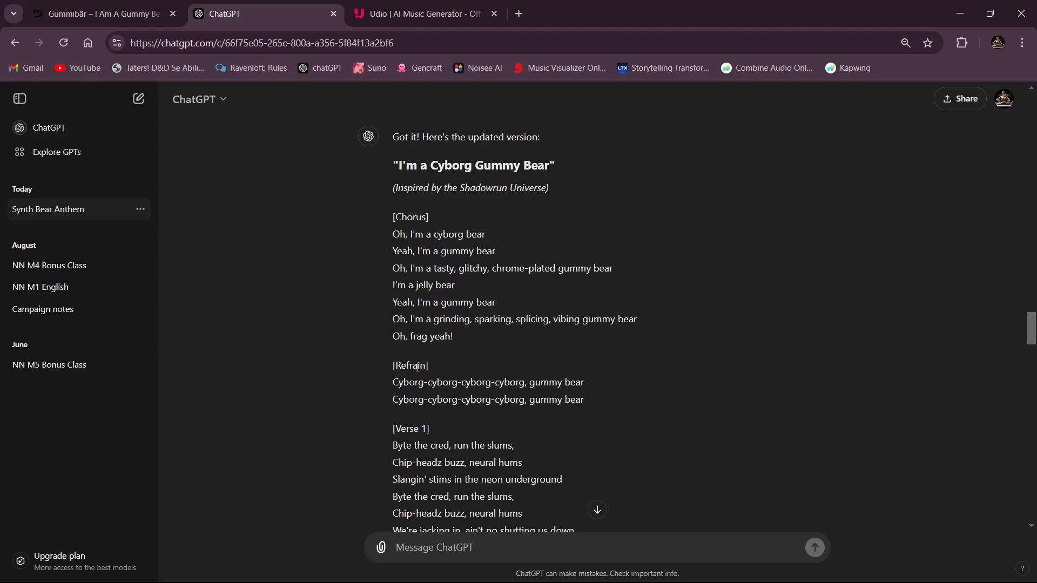
scroll(374, 301, down, 20)
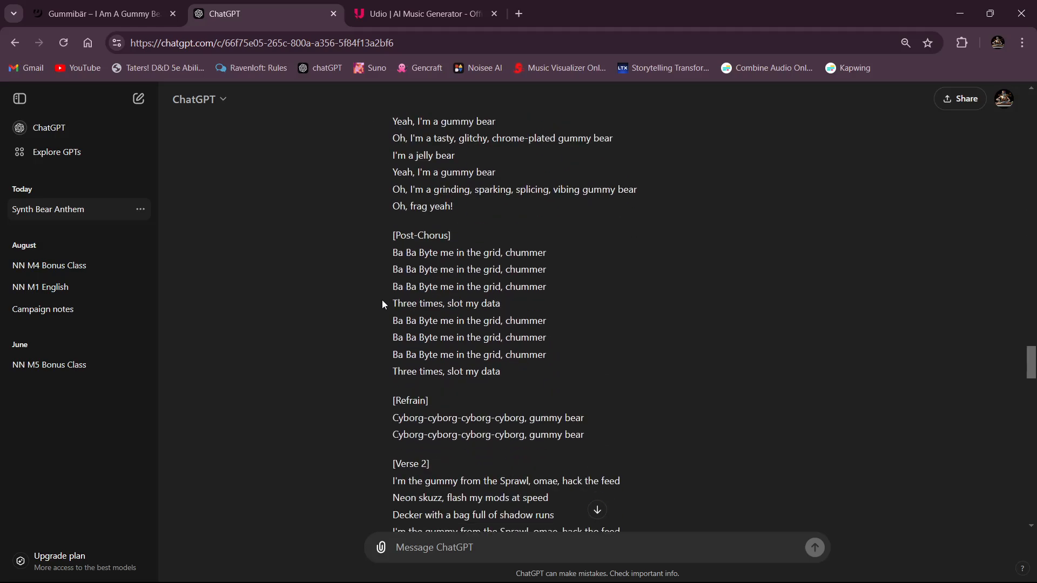
scroll(381, 300, down, 8)
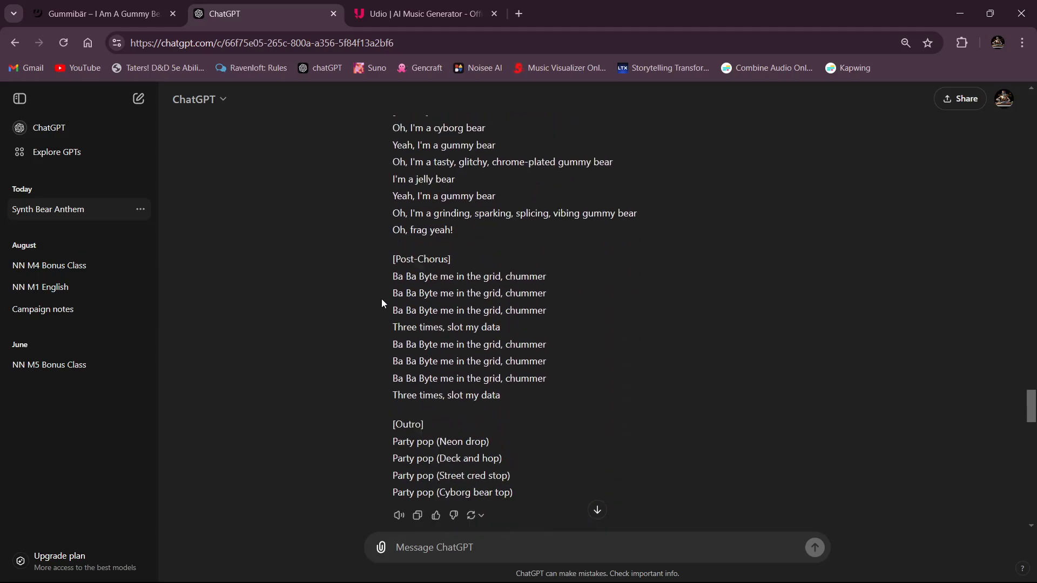
scroll(381, 302, down, 3)
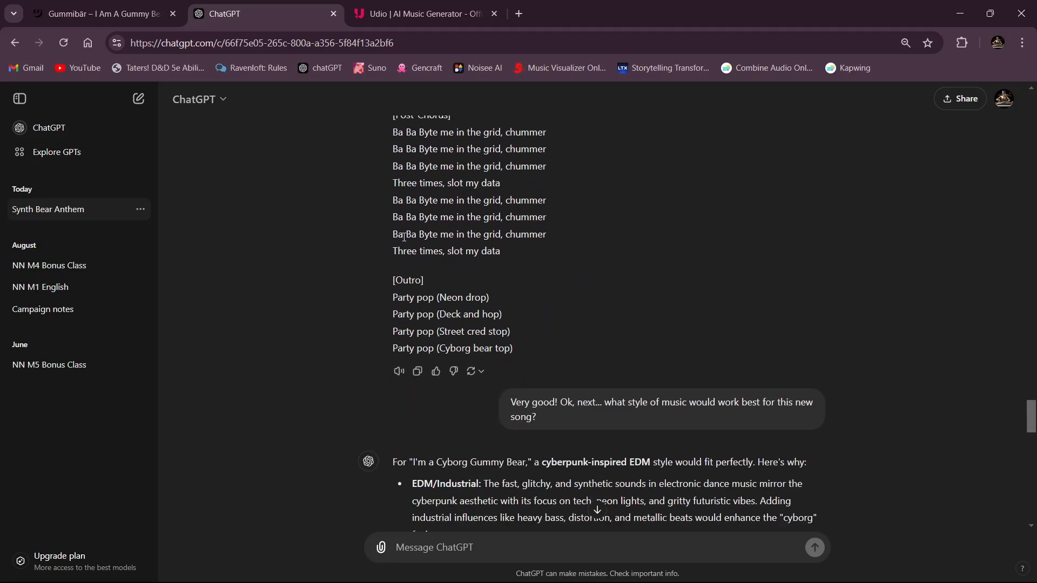
scroll(342, 273, down, 12)
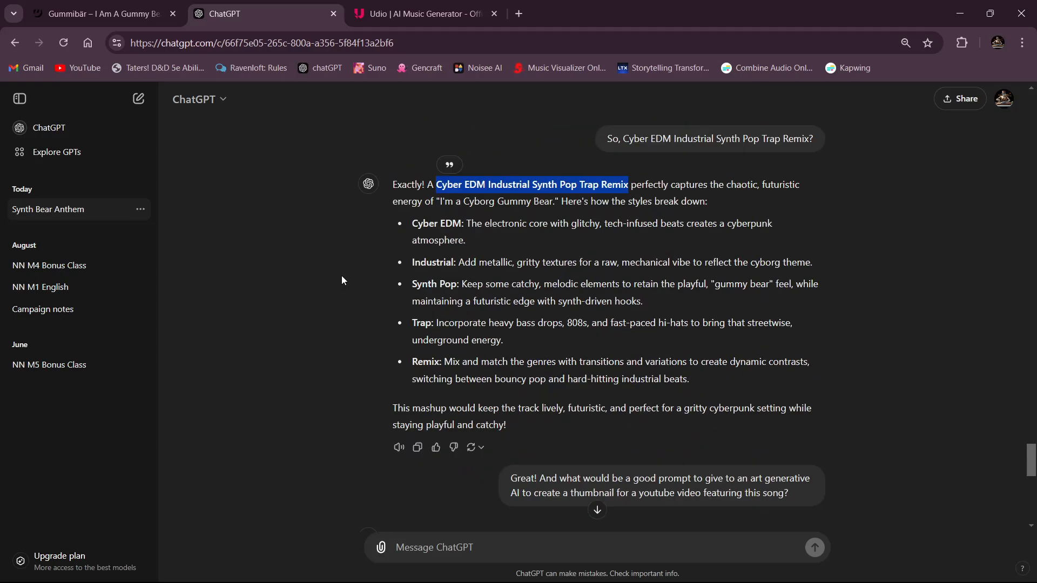
- Review the thumbnail prompt, the generated cyborg gummy bear image and the music style suggestions in the conversation
scroll(342, 275, down, 11)
scroll(484, 311, down, 1)
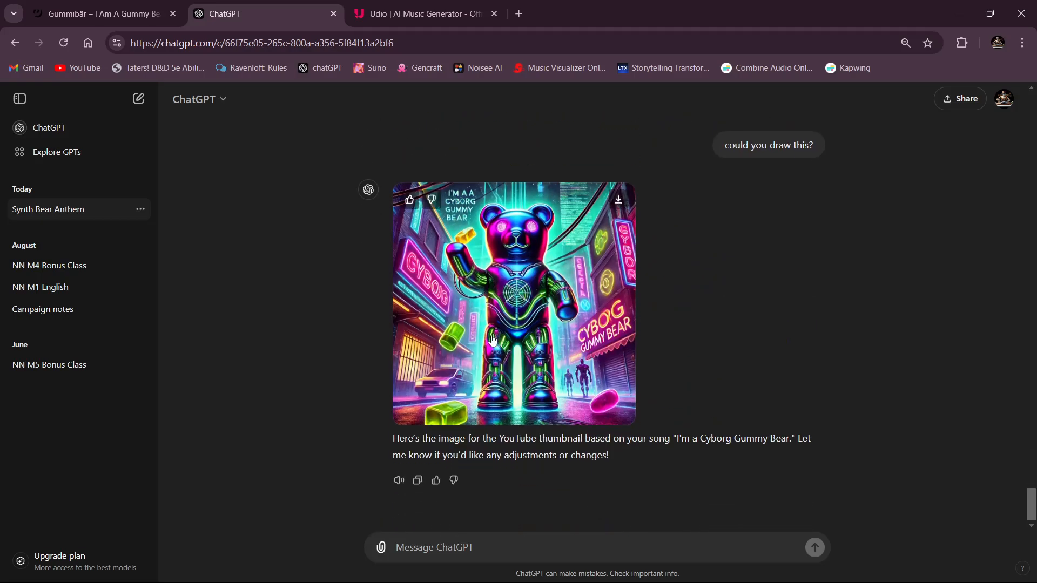
scroll(395, 293, up, 5)
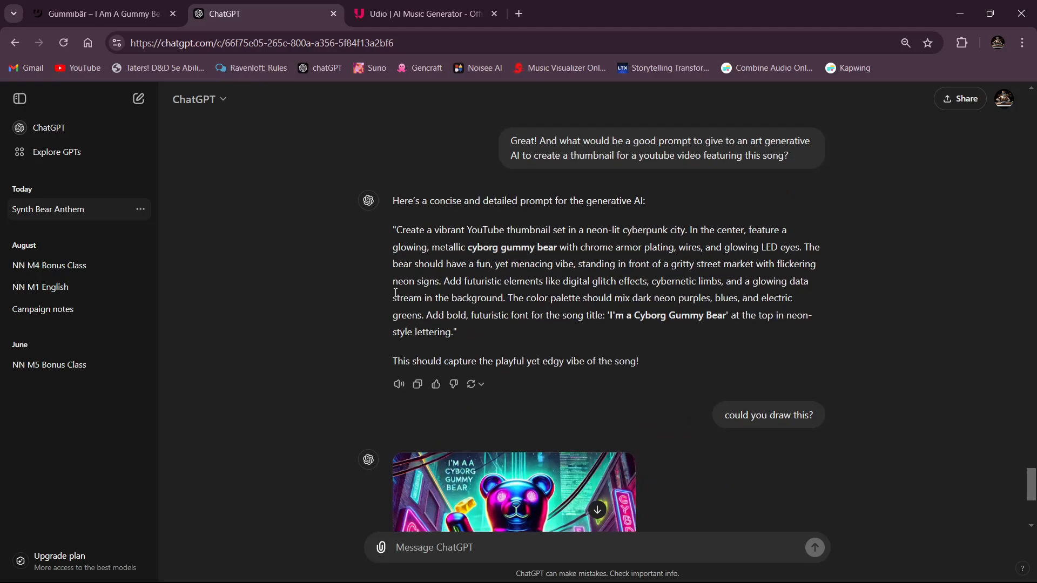
scroll(395, 293, up, 3)
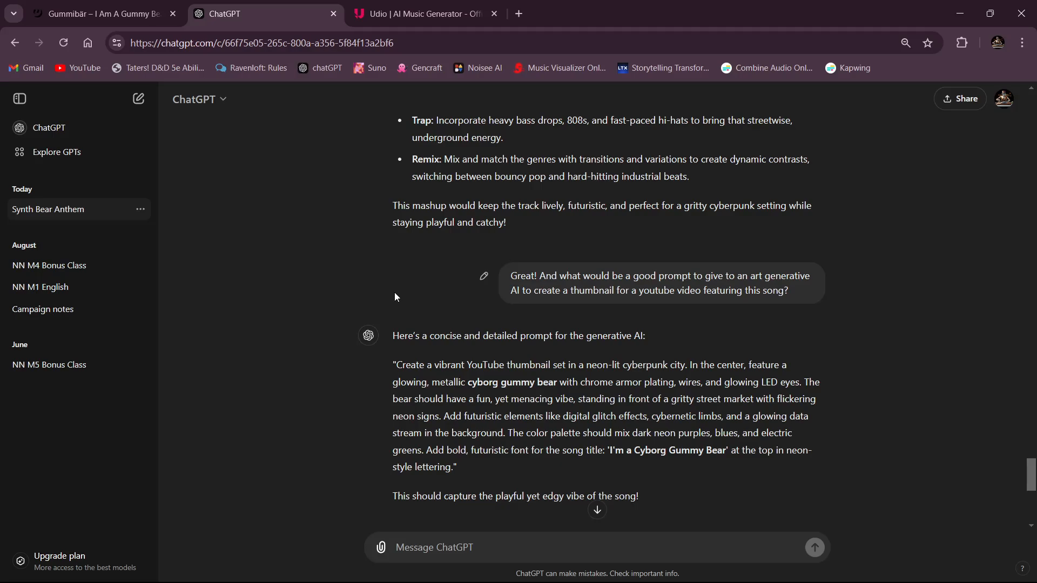
scroll(394, 293, up, 17)
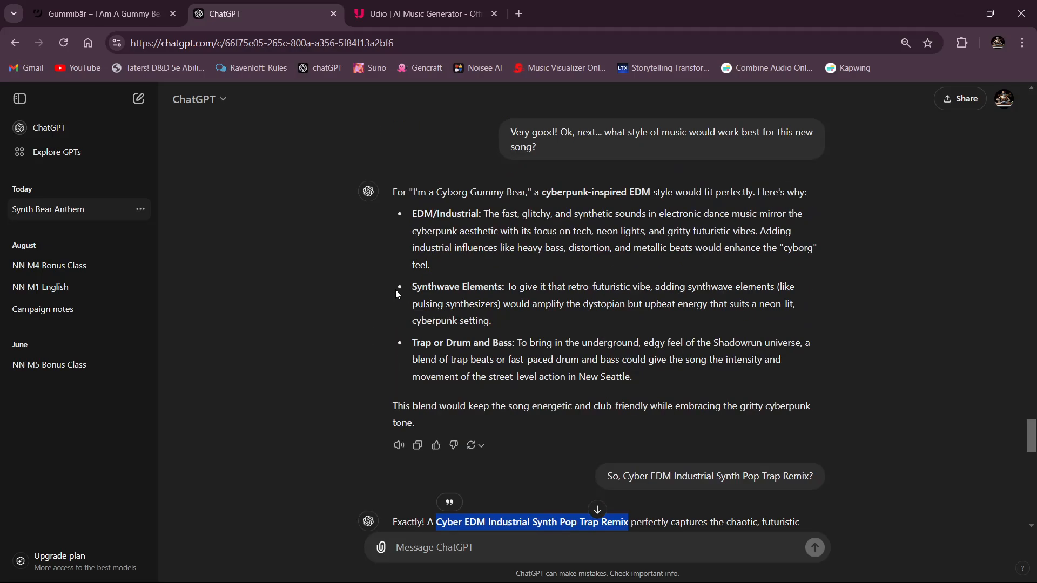
- Switch to Udio and listen to parts of both generated tracks, Neon Pulse and Digital Dreams, stopping playback after each
click(436, 19)
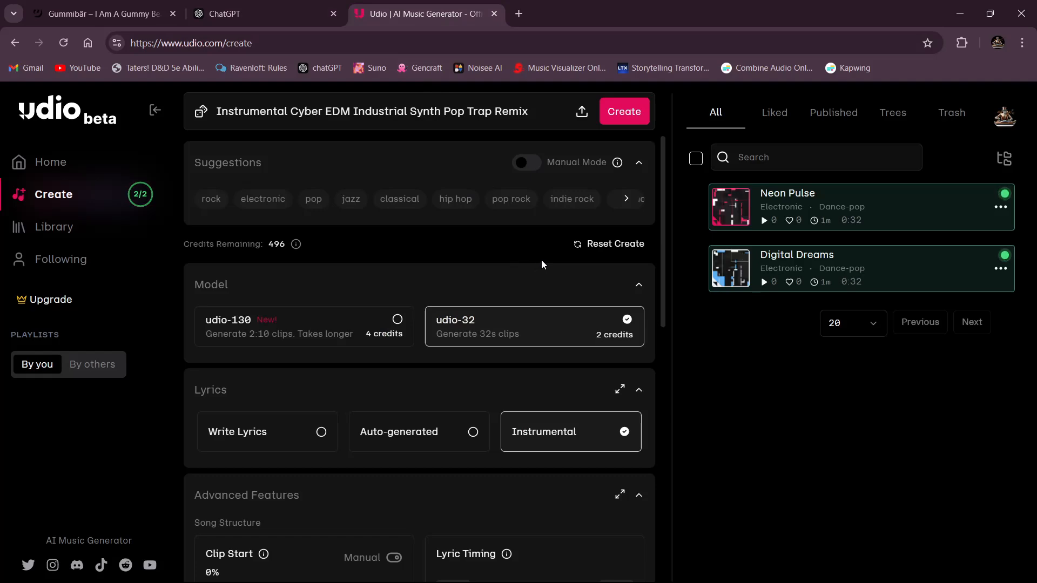
mouse_move(733, 217)
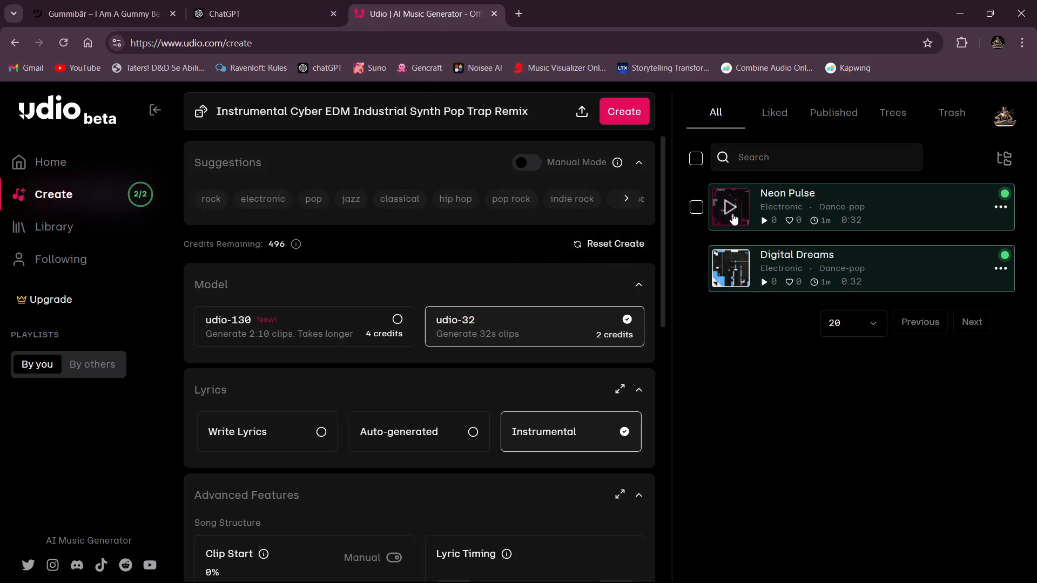
click(729, 209)
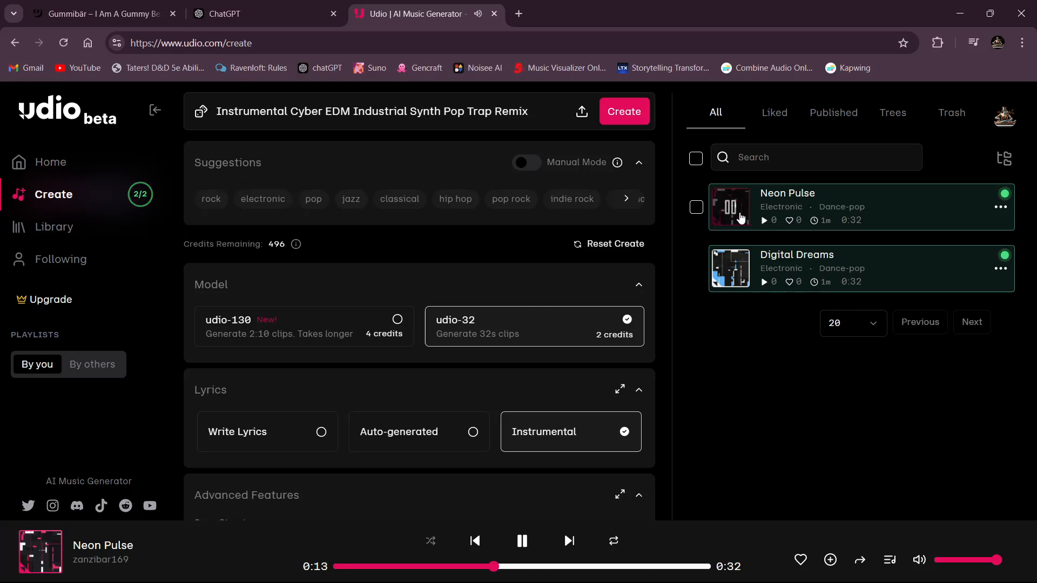
click(743, 217)
click(734, 269)
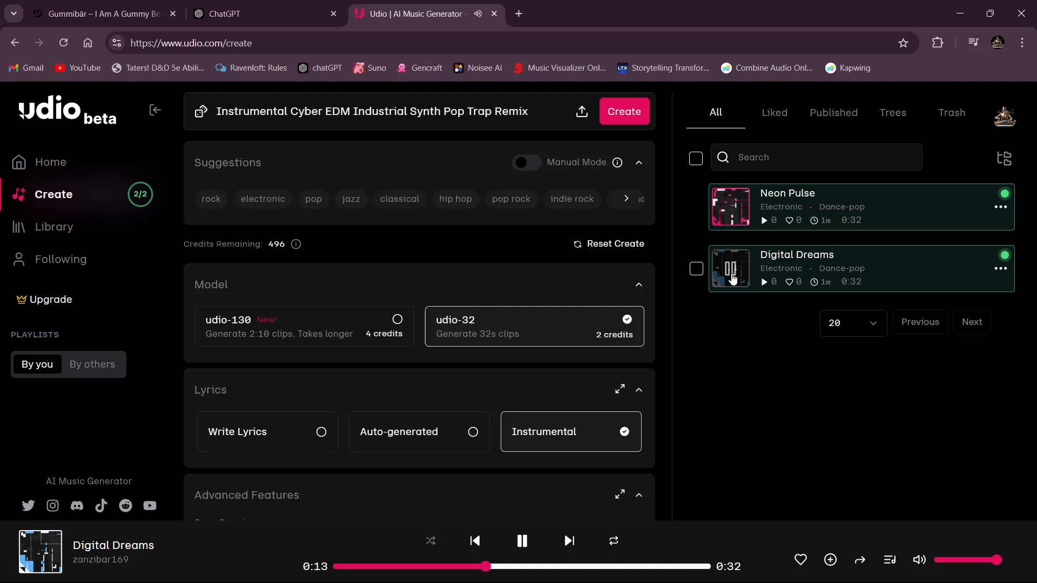
click(730, 269)
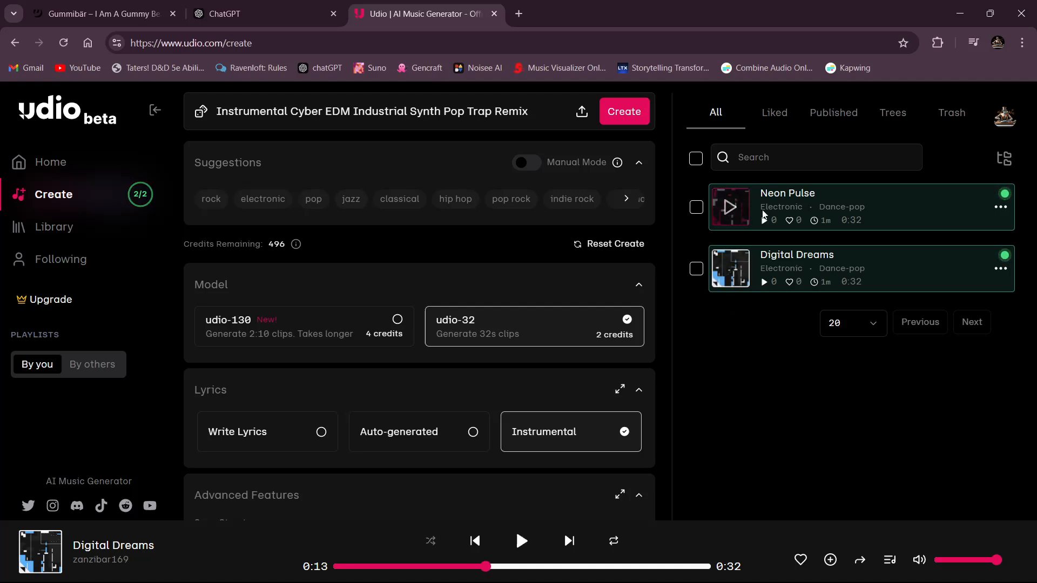
- Download the Neon Pulse track as an MP3 file and close the download dialog
click(1000, 208)
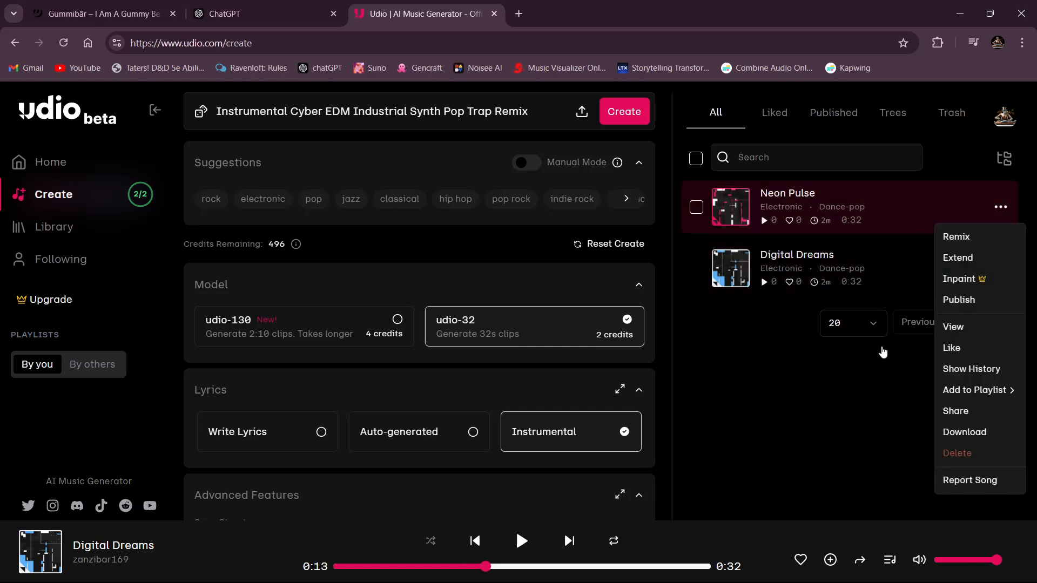
click(946, 433)
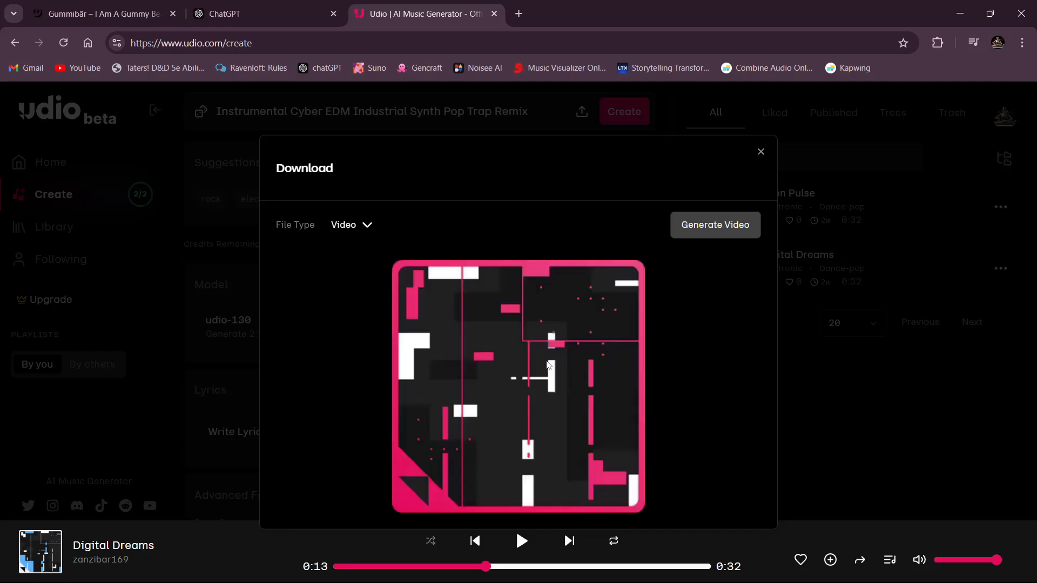
click(362, 225)
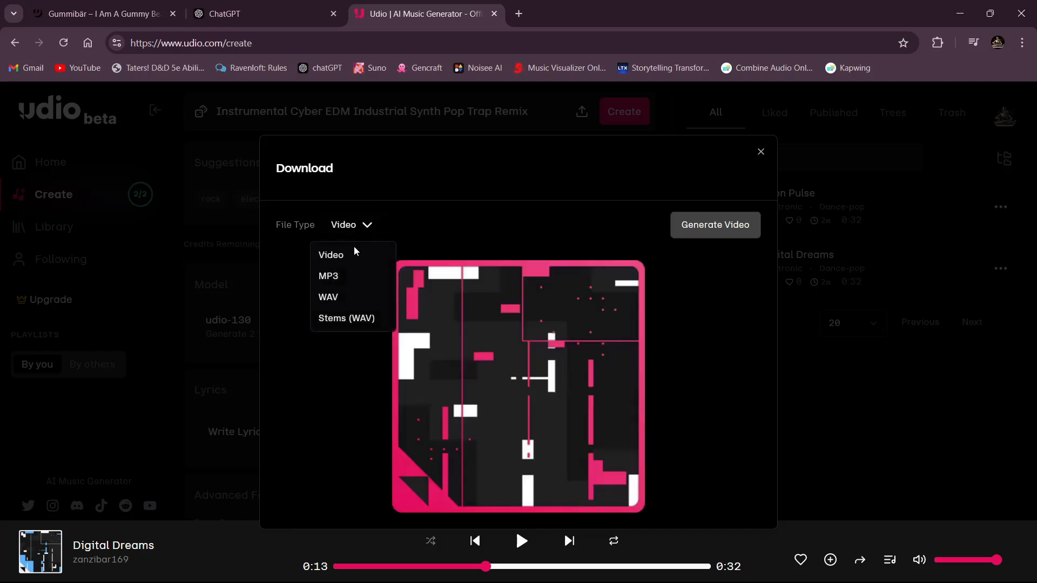
click(343, 281)
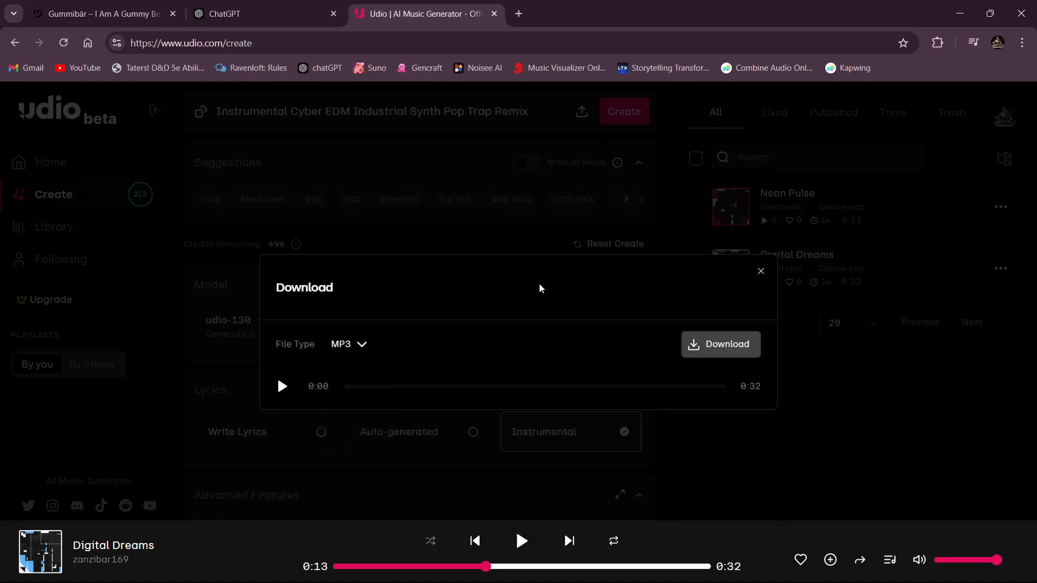
click(711, 348)
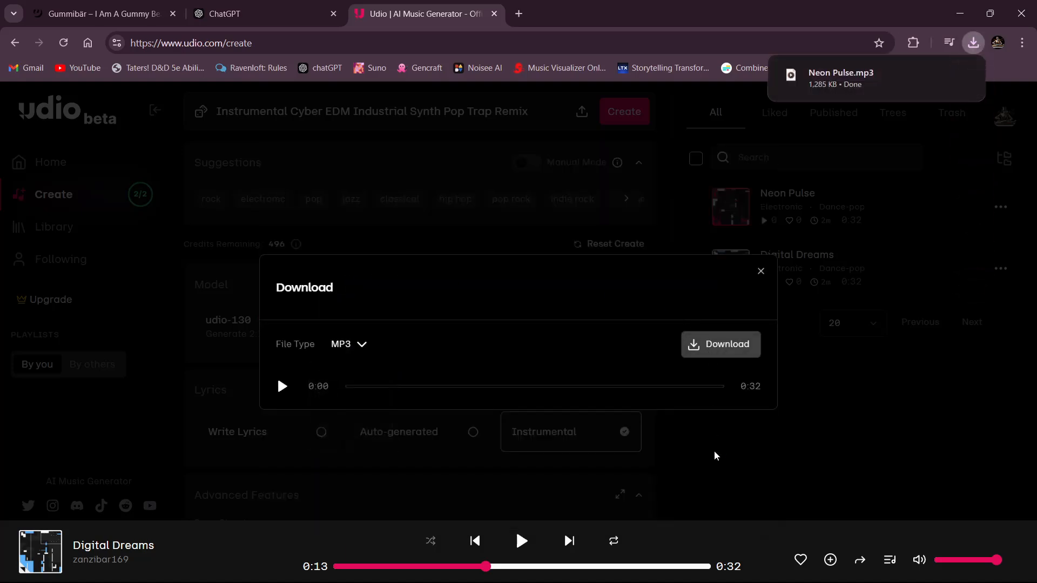
click(768, 454)
- Delete both generated tracks, Neon Pulse and Digital Dreams, from the Udio creations list
click(695, 158)
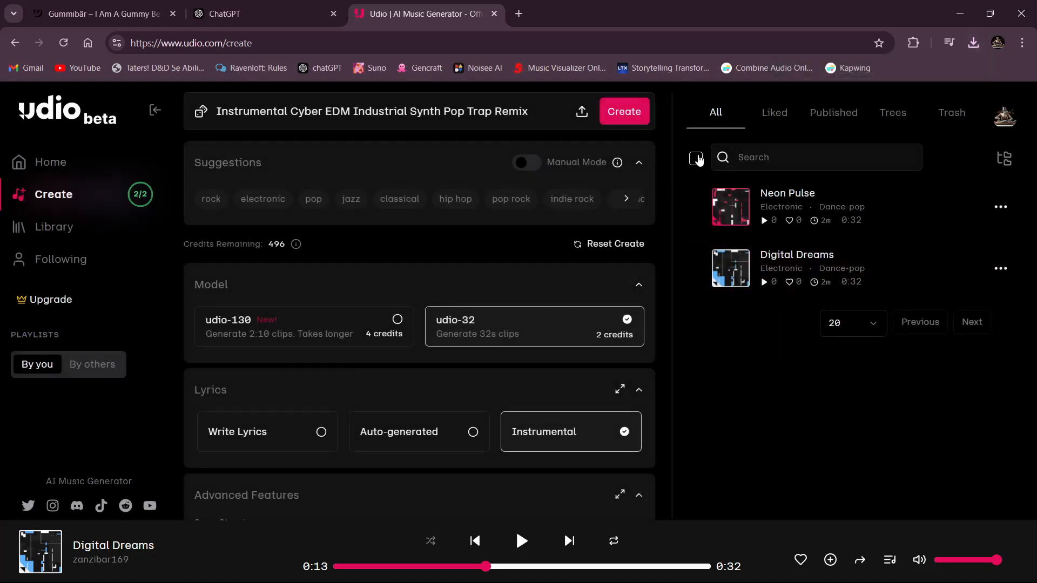
click(617, 487)
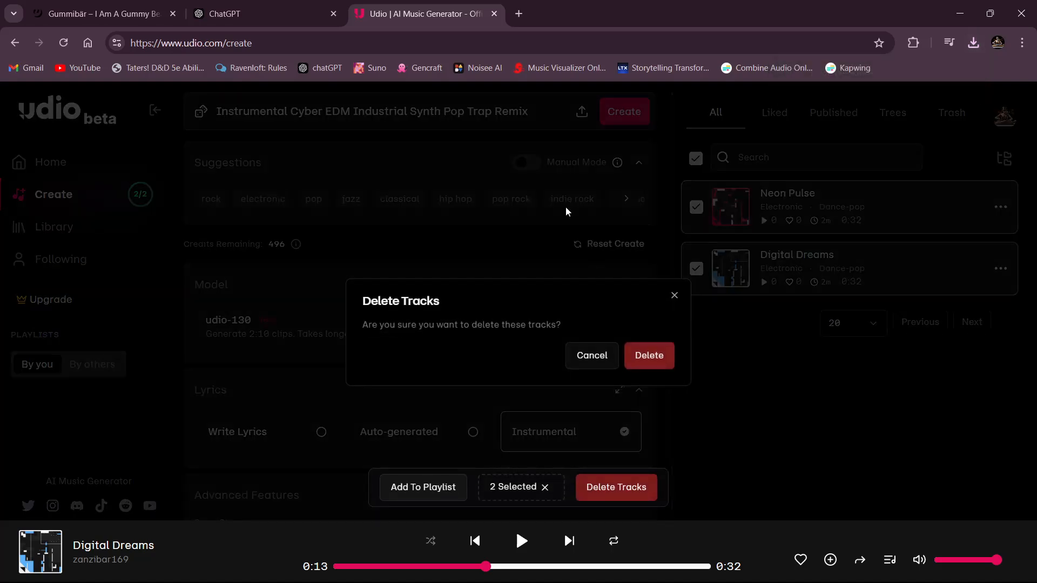
click(653, 356)
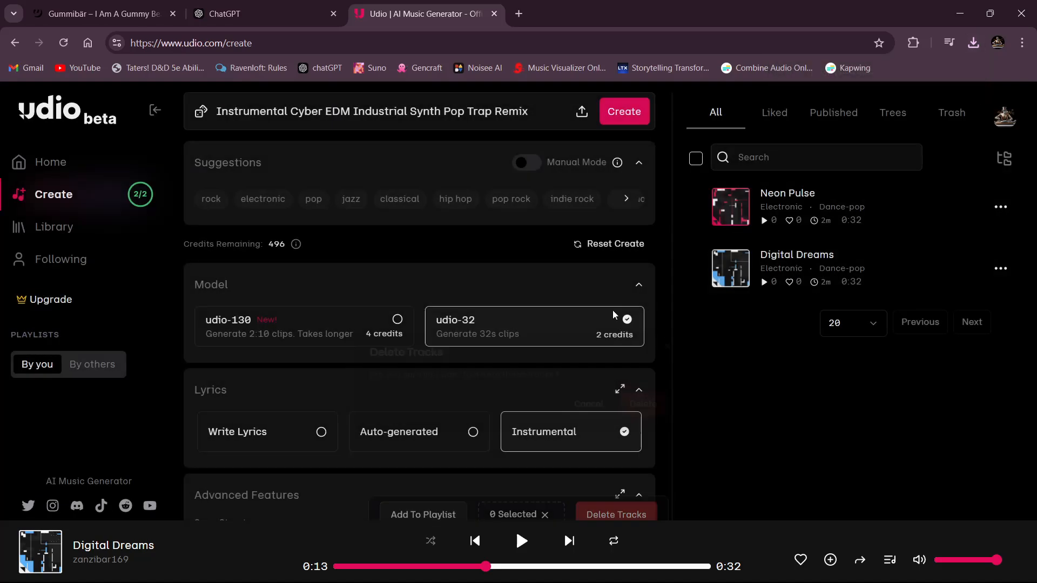
- Switch to Suno's song creation page and check the available model versions, keeping v3.5
click(376, 70)
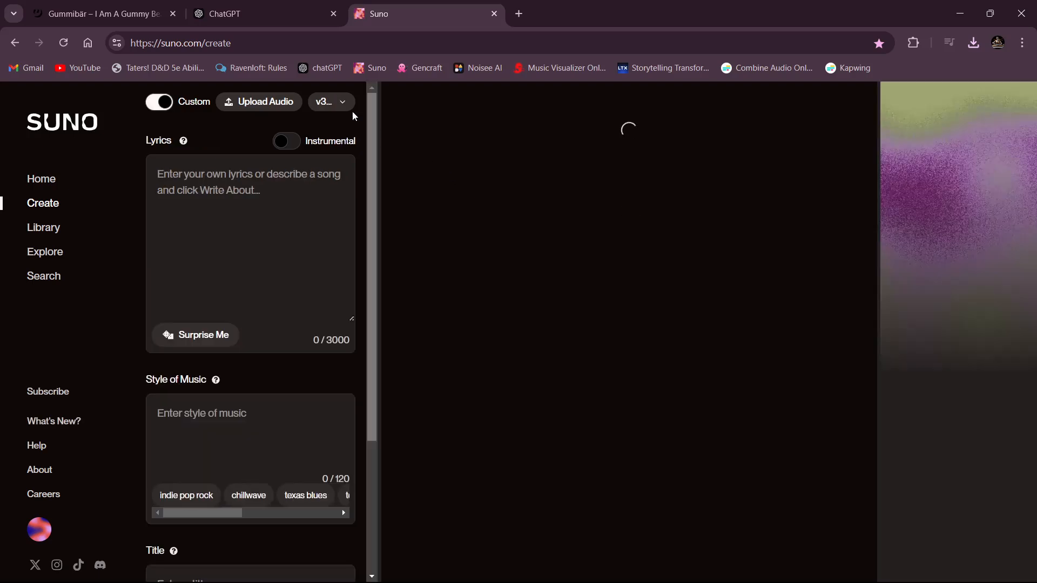
click(338, 102)
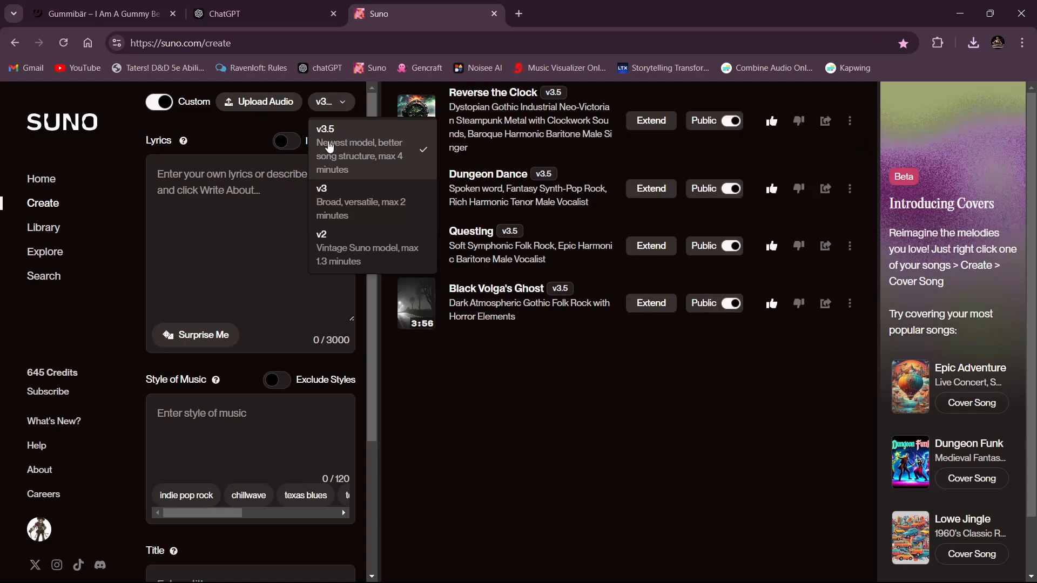
click(239, 191)
- Upload Neon Pulse.mp3 from the Downloads folder to Suno, accept its default details and play the uploaded track
click(259, 101)
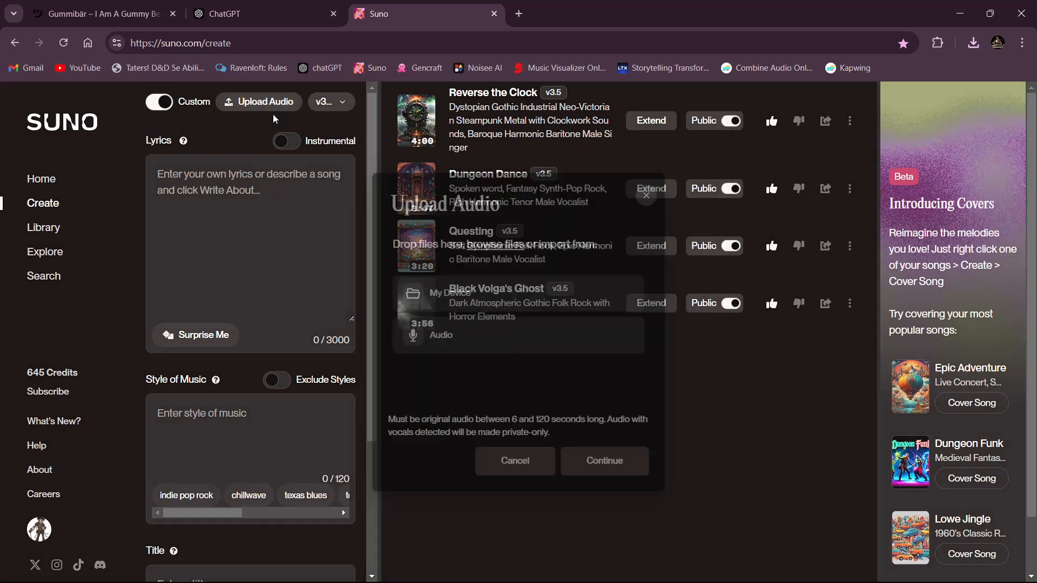
click(442, 292)
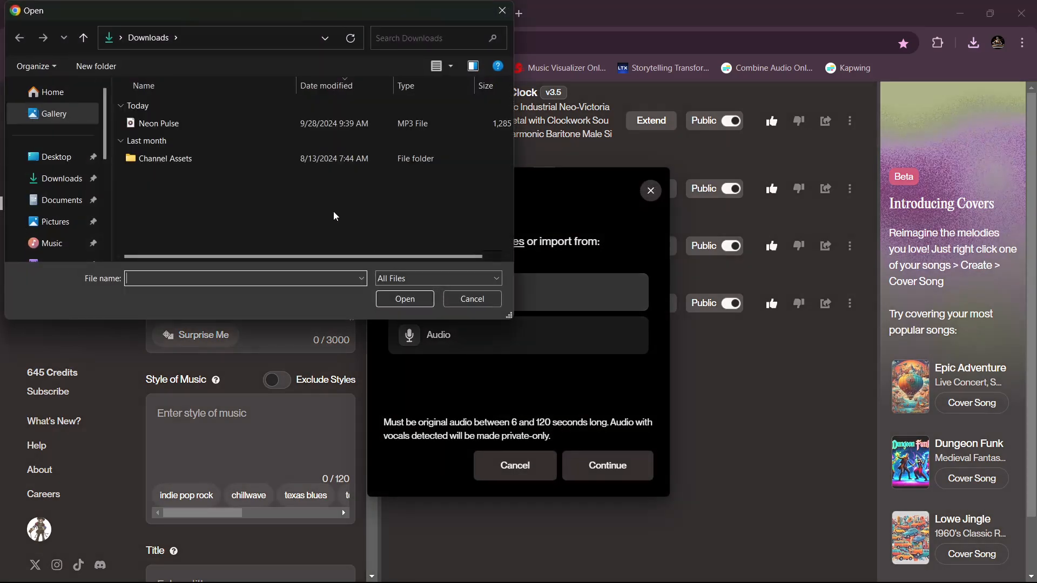
click(219, 127)
click(405, 299)
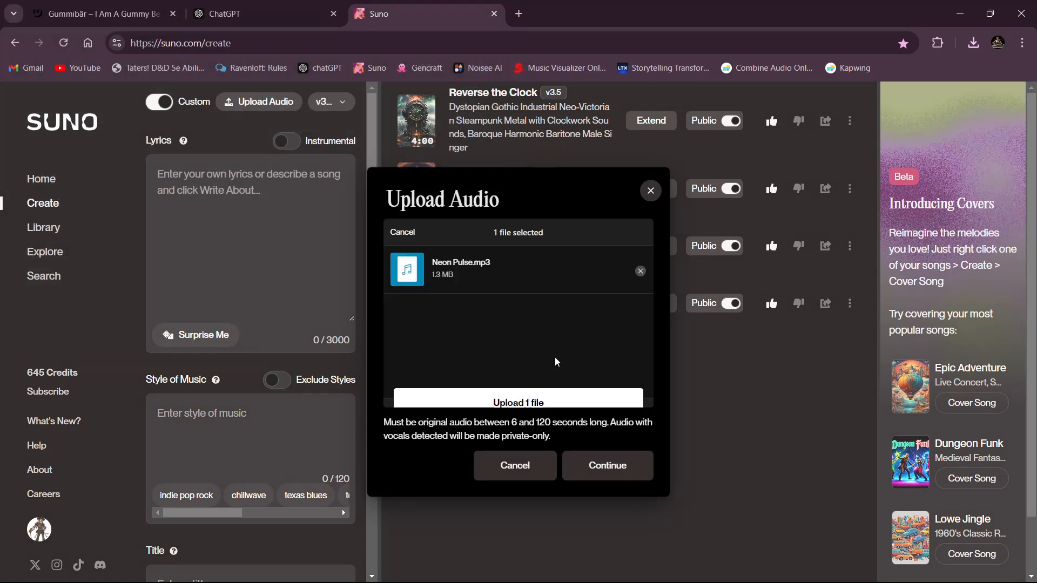
click(544, 392)
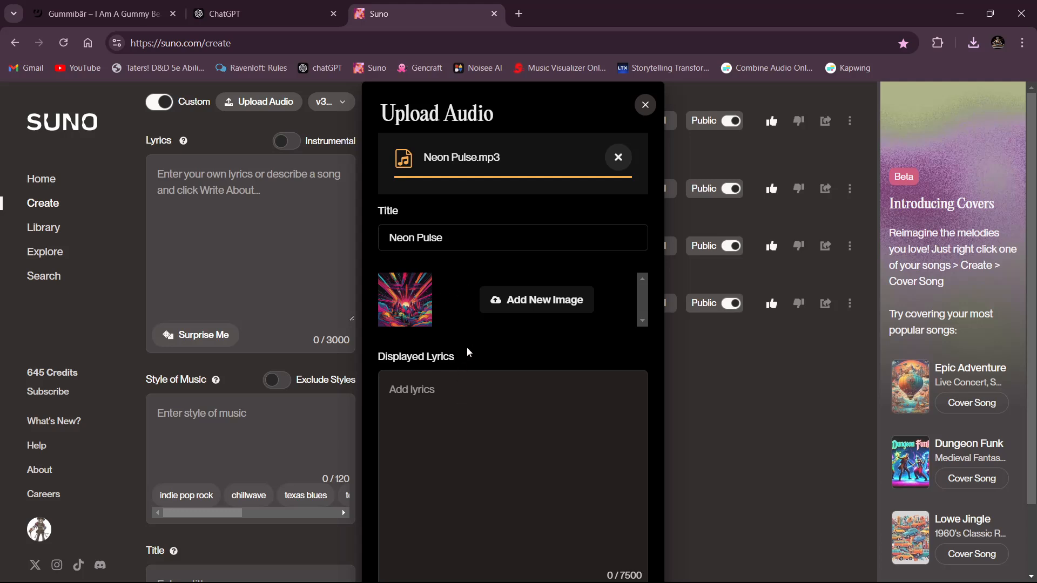
scroll(478, 439, down, 2)
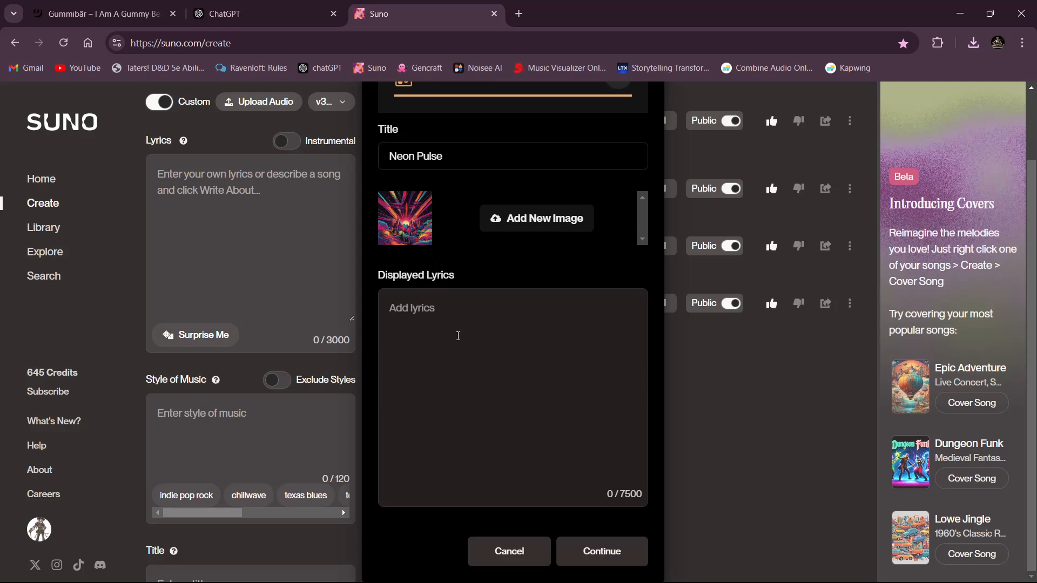
click(613, 553)
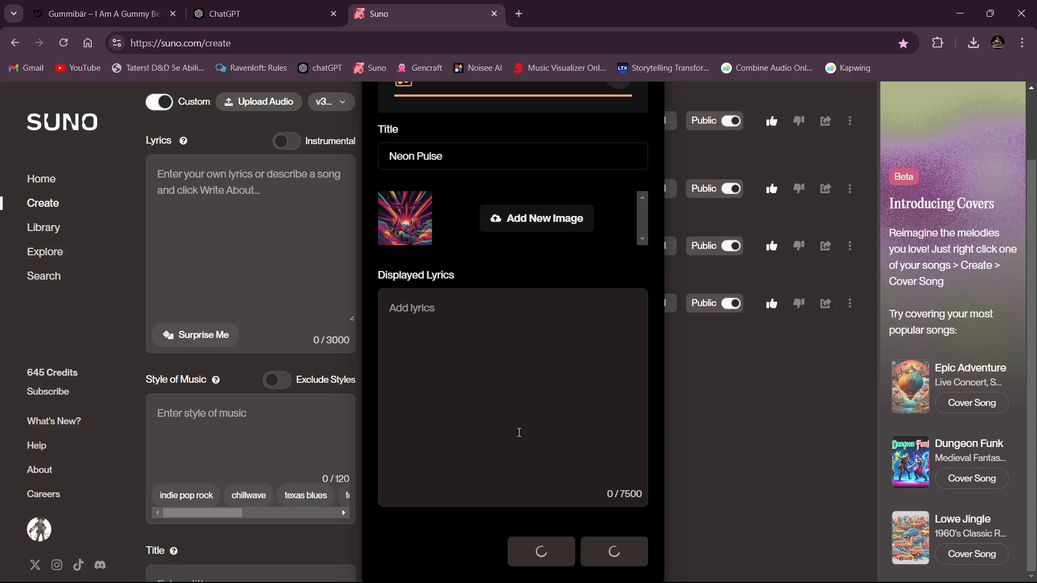
scroll(512, 425, up, 1)
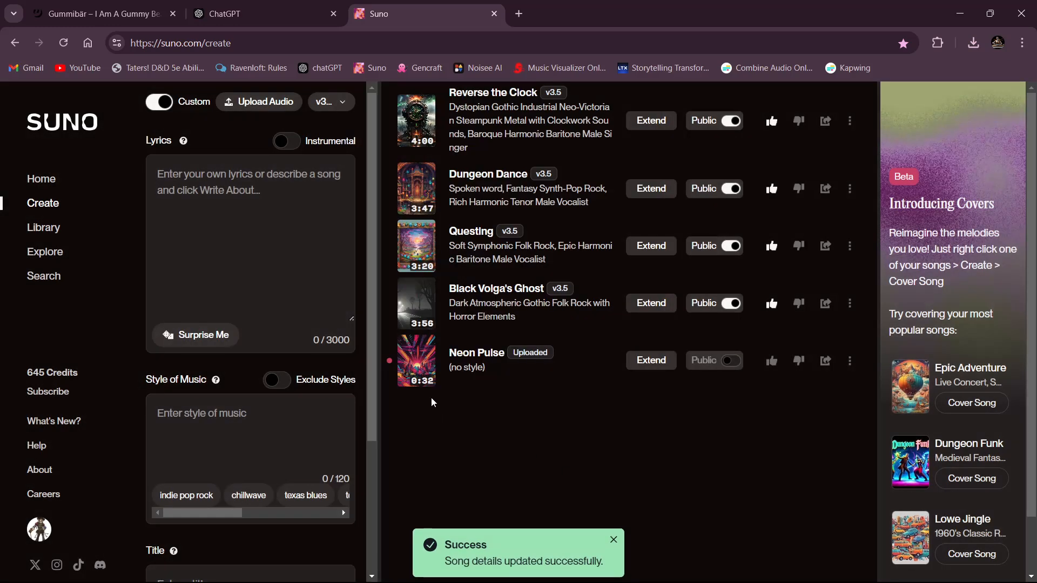
click(418, 362)
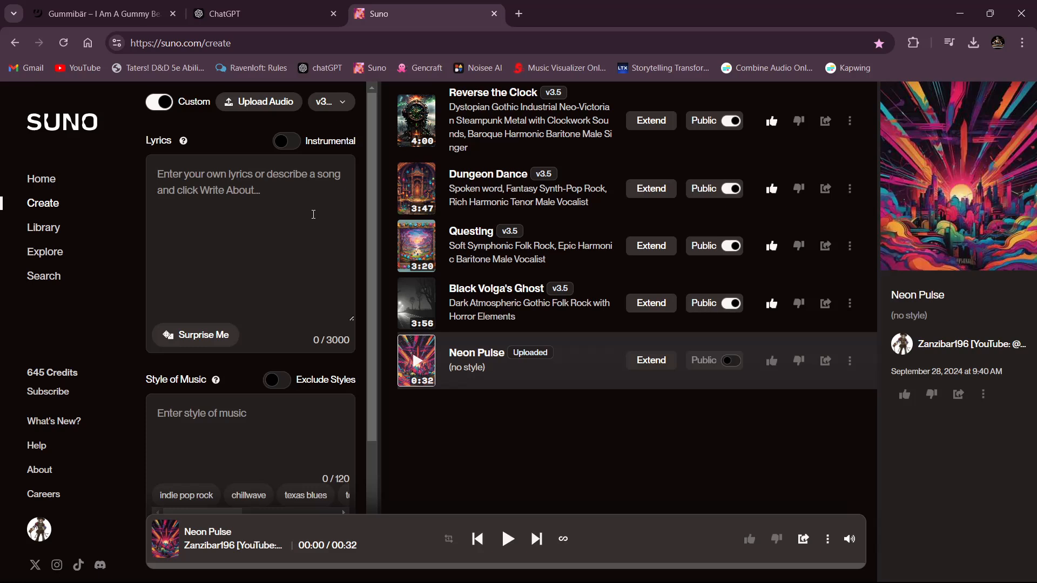
- Enter "yadda, yadda, yadda, etc..." as placeholder lyrics for the song
text(yadda, y)
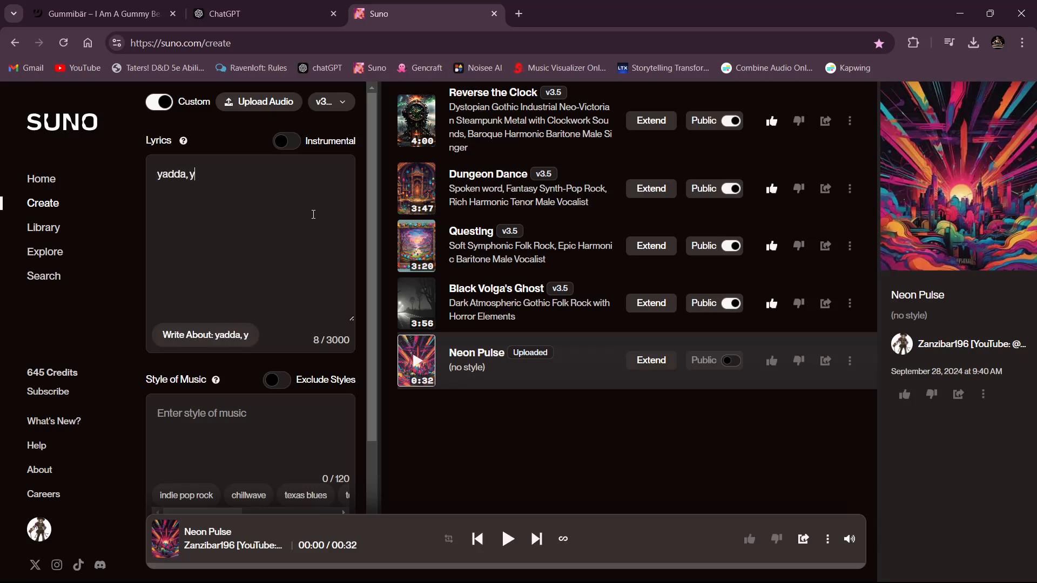
text(adda, yadda, etc)
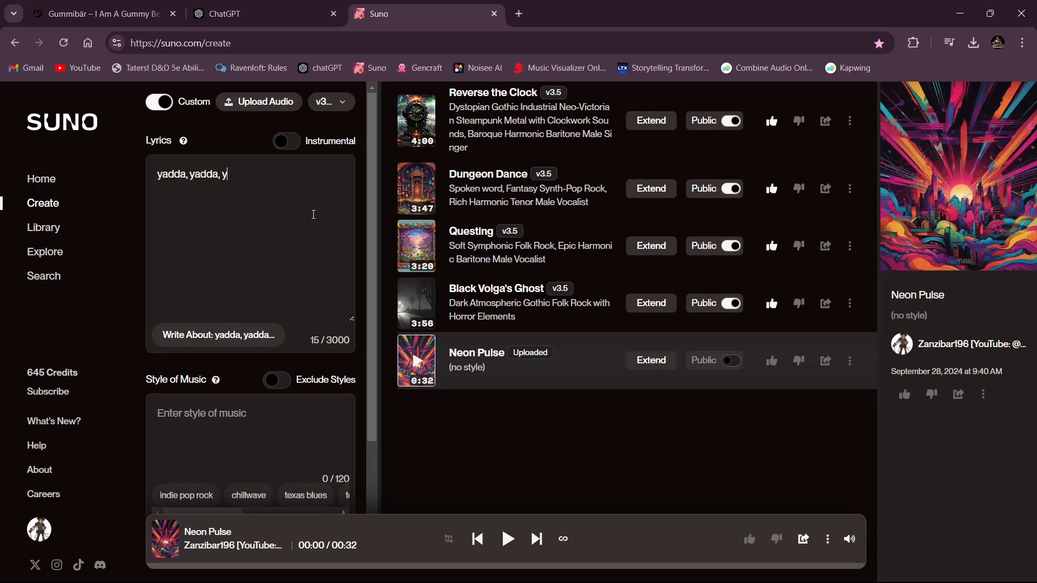
text(...)
- Fill in "style of music" as the placeholder music style and "really cool title" as the song title
scroll(243, 410, down, 3)
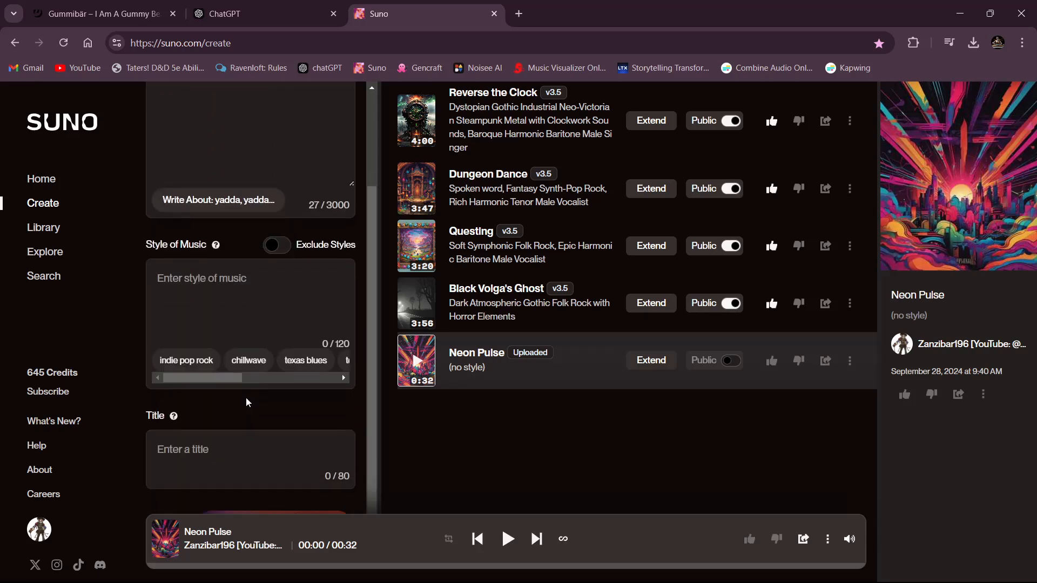
text(style of mu)
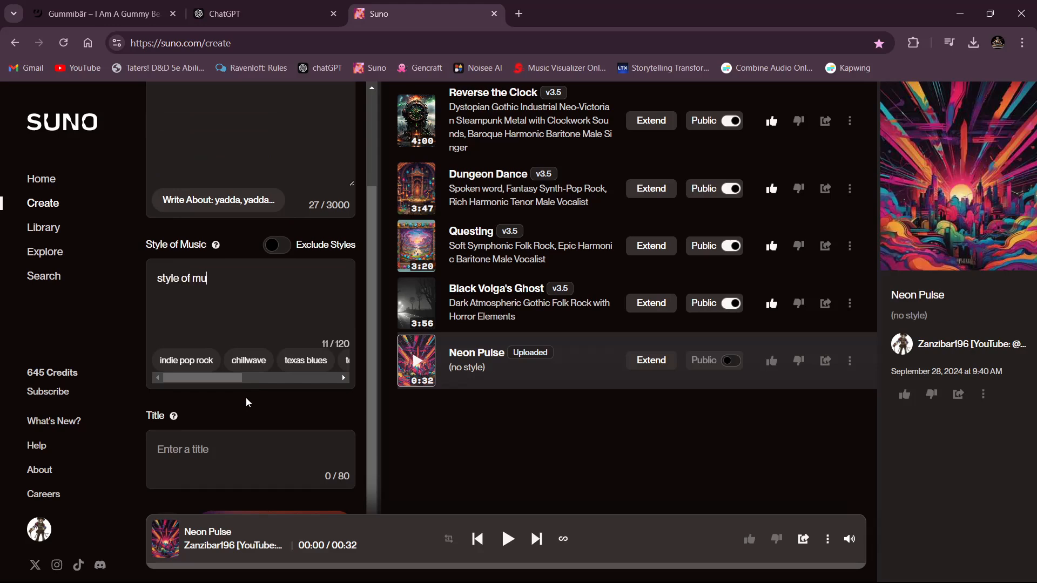
text(sic)
click(207, 450)
text(title)
key(BackSpace)
key(BackSpace)
key(BackSpace)
key(BackSpace)
key(BackSpace)
text(really cool title)
- Start a Cover Song based on the uploaded Neon Pulse track
scroll(263, 367, up, 3)
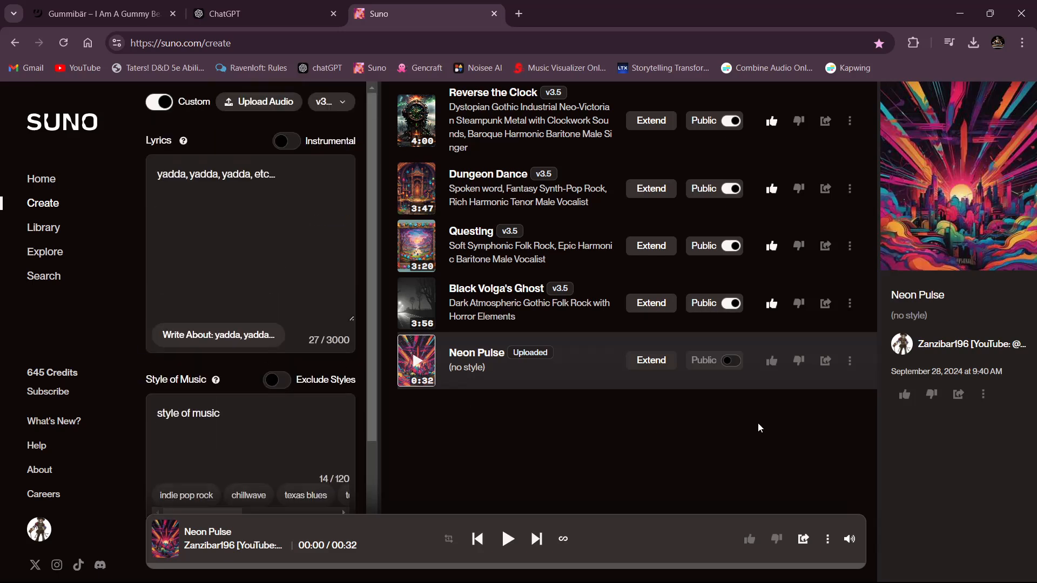
click(850, 362)
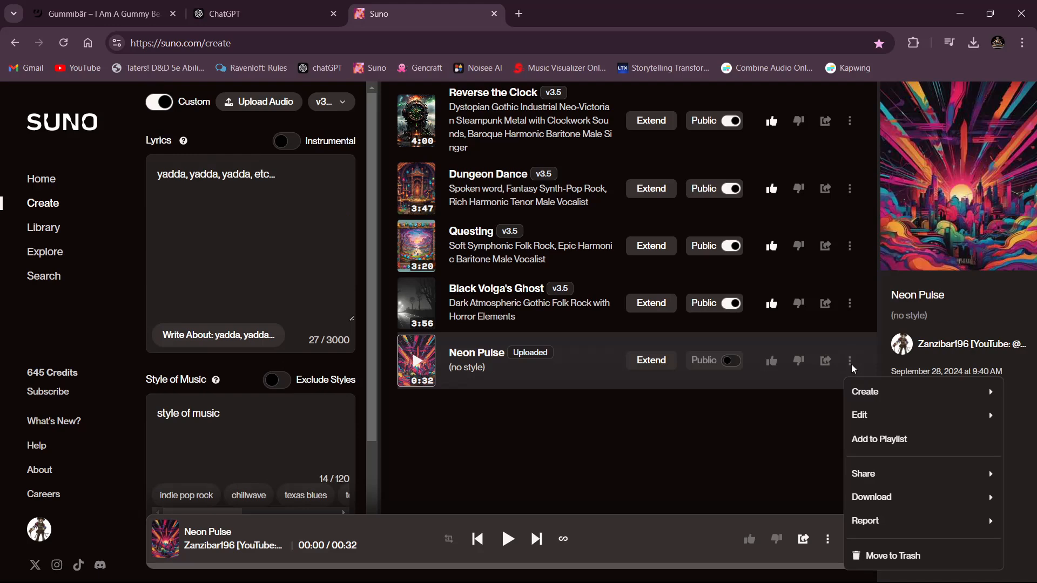
mouse_move(867, 394)
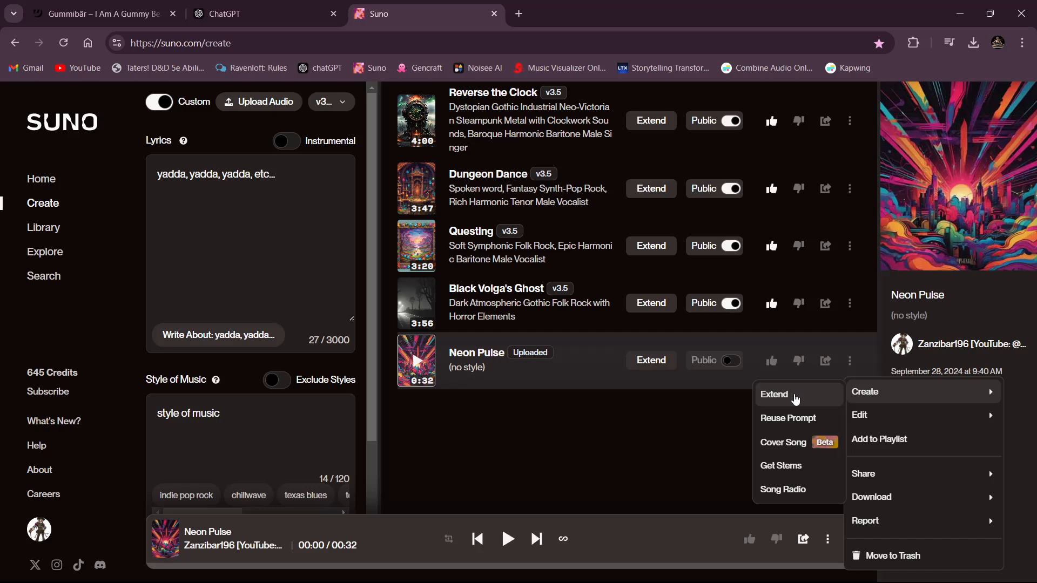
click(798, 443)
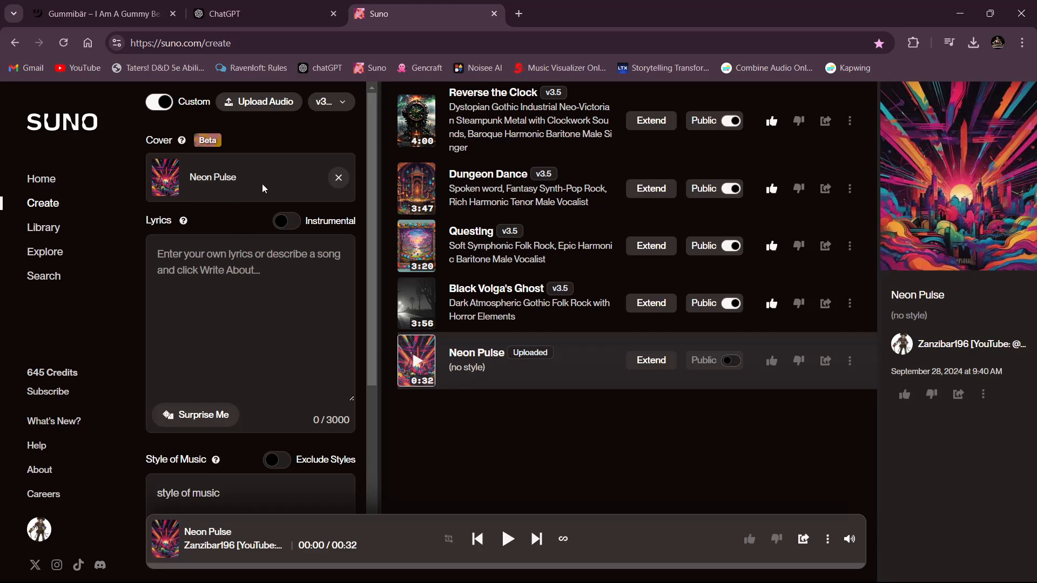
- Copy the song title "I'm a Cyborg Gummy Bear" from the ChatGPT conversation and set it as the cover's title in Suno
scroll(258, 271, down, 6)
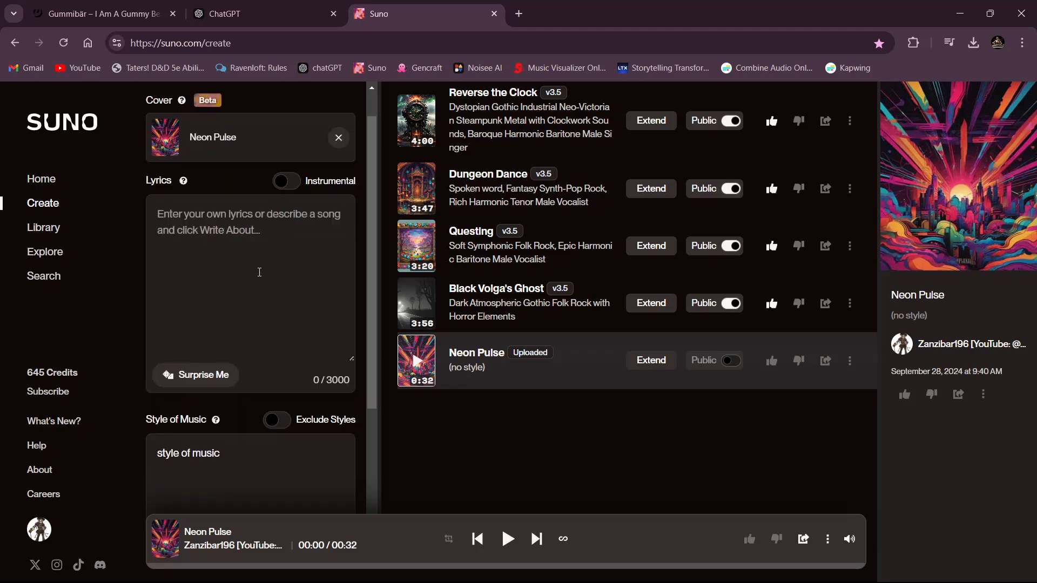
scroll(275, 290, up, 3)
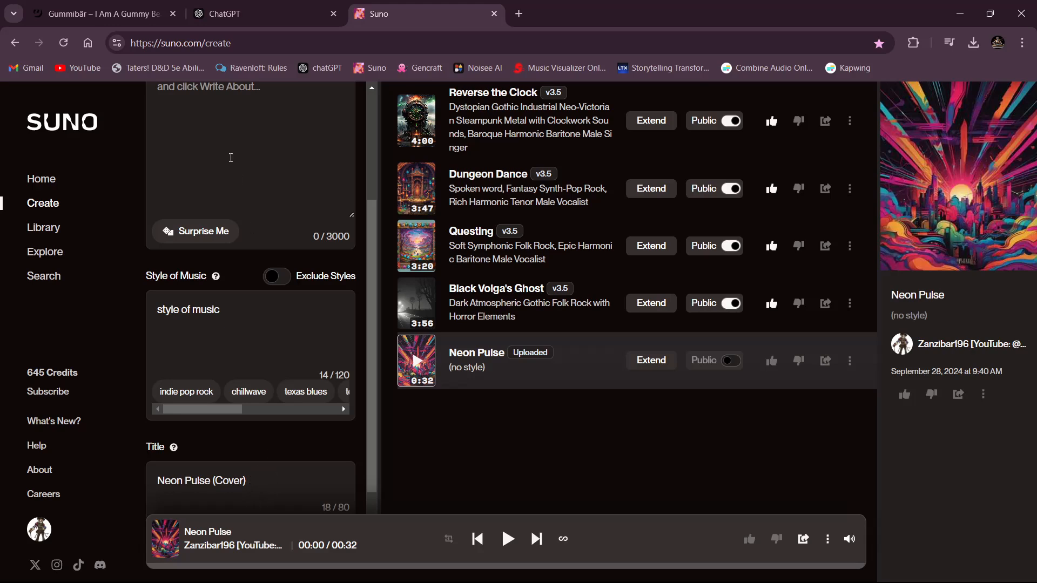
click(247, 16)
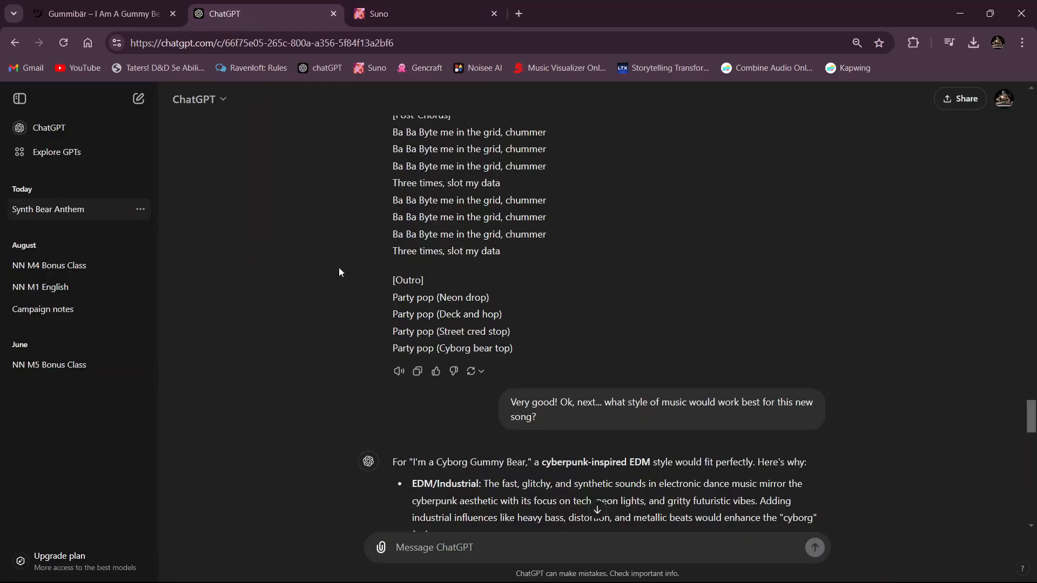
scroll(339, 267, up, 15)
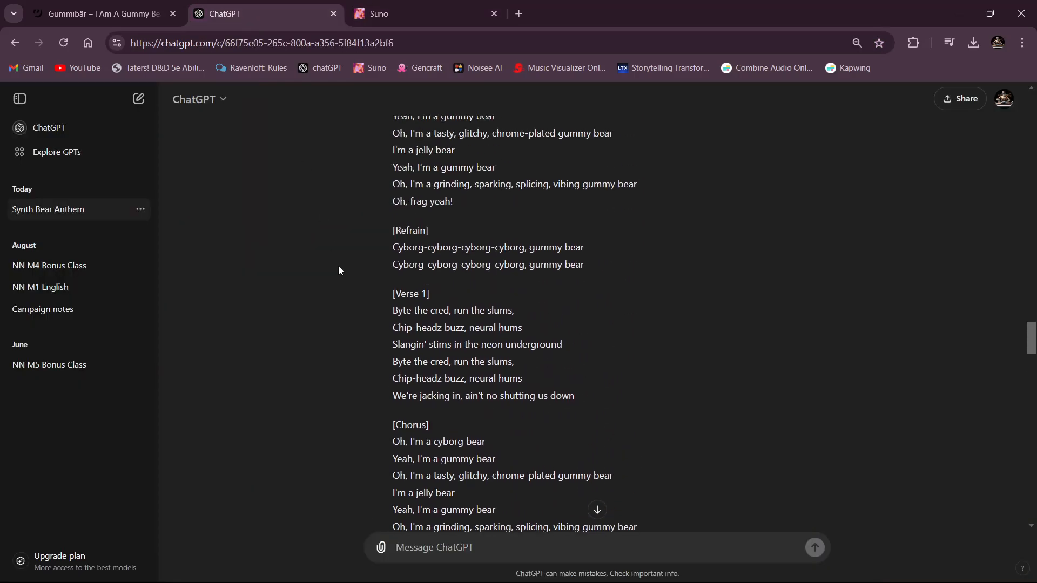
scroll(338, 266, up, 5)
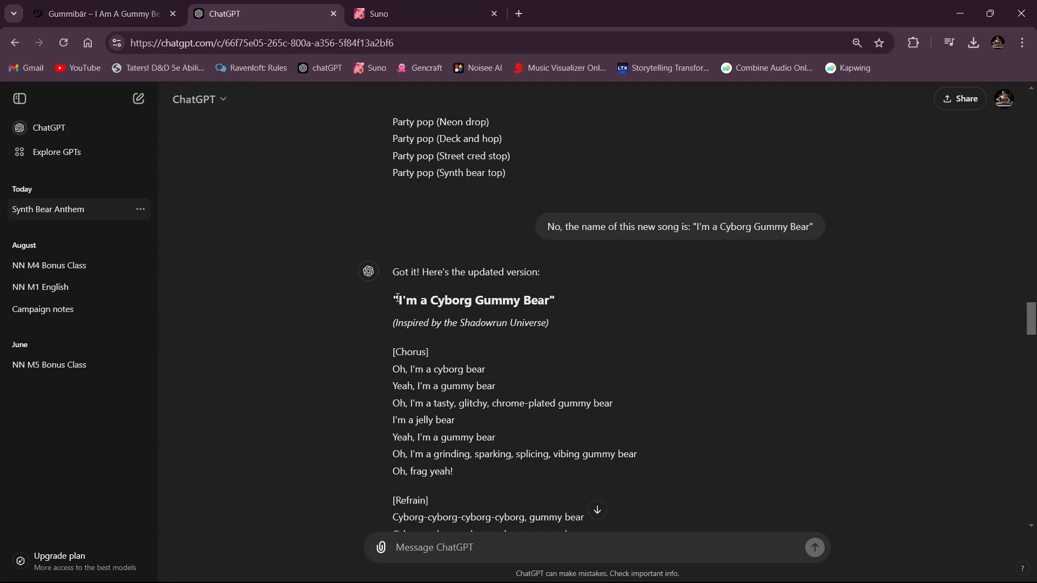
drag(397, 298, 548, 302)
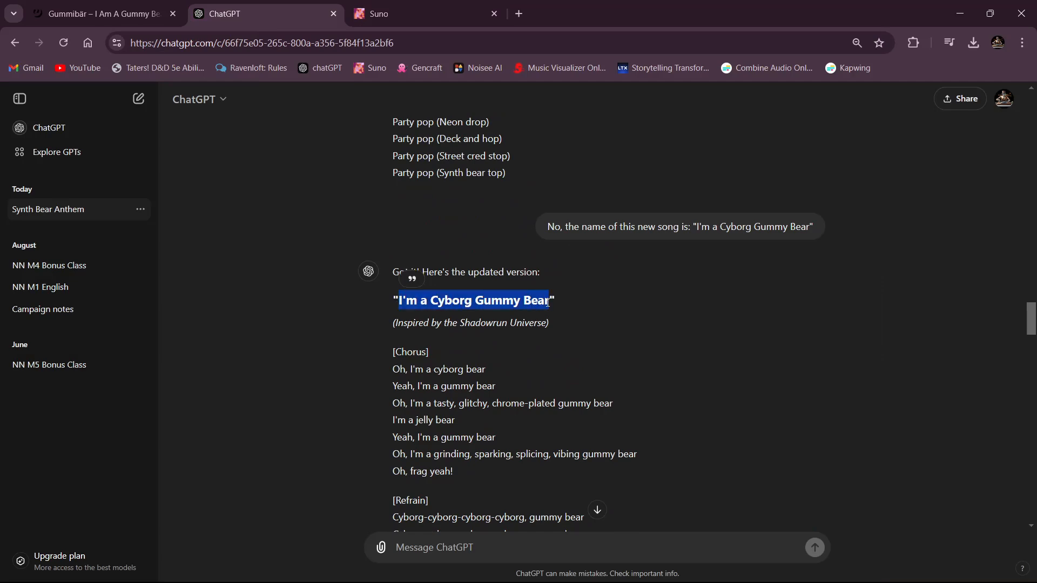
click(394, 14)
click(270, 477)
key(ctrl+a)
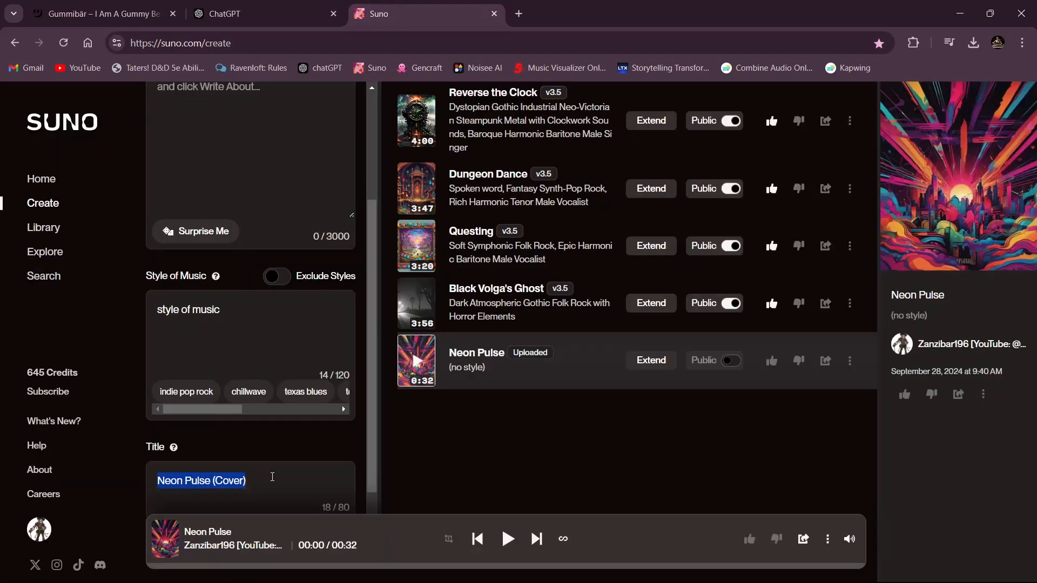
text(I'm a Cyborg Gummy Bear)
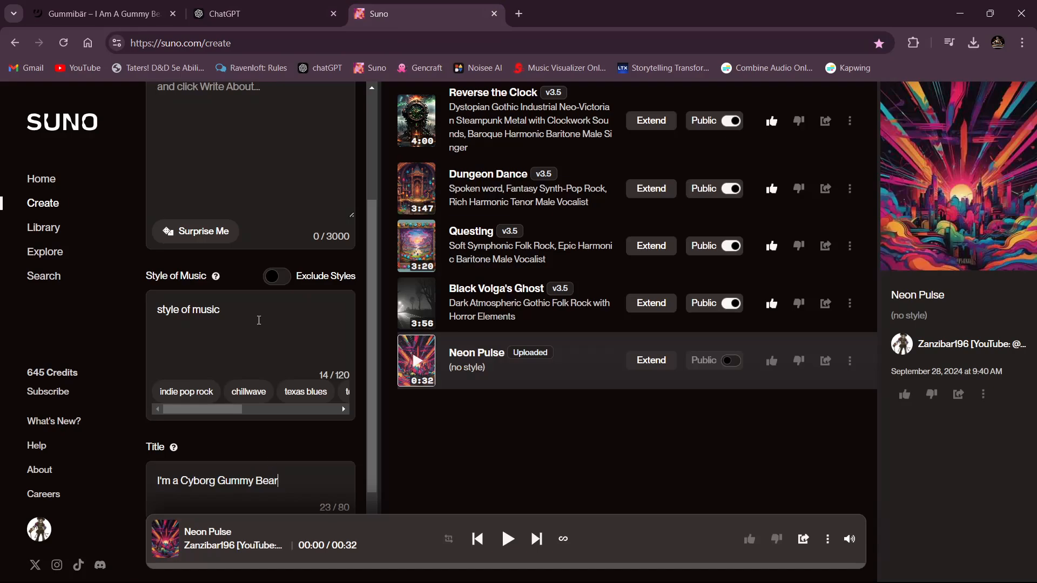
- Copy "Cyber EDM Industrial Synth Pop Trap Remix" from ChatGPT and use it in Suno to replace the placeholder music style
click(270, 14)
scroll(417, 321, down, 10)
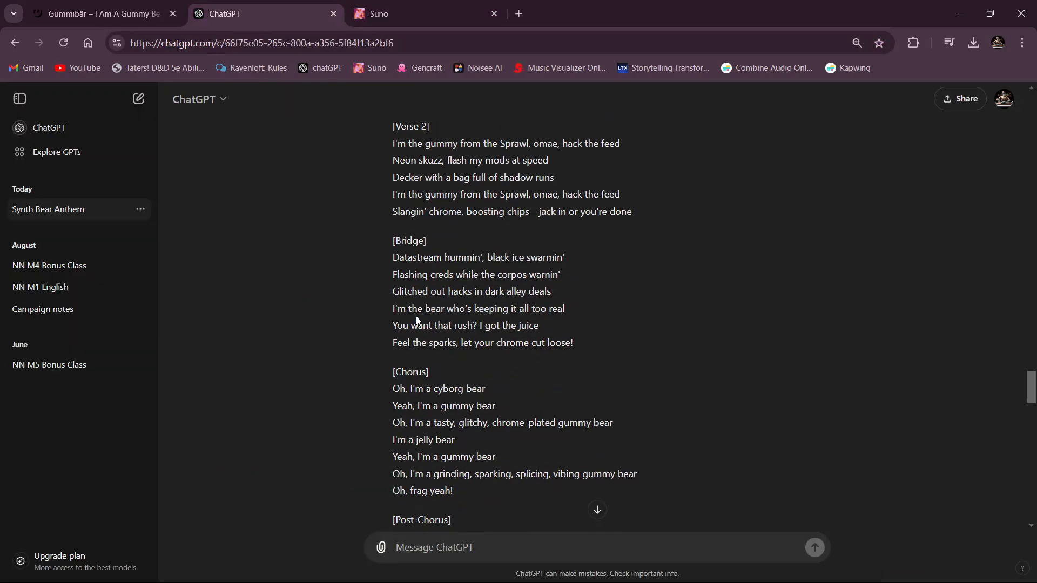
scroll(416, 318, down, 13)
scroll(414, 312, up, 3)
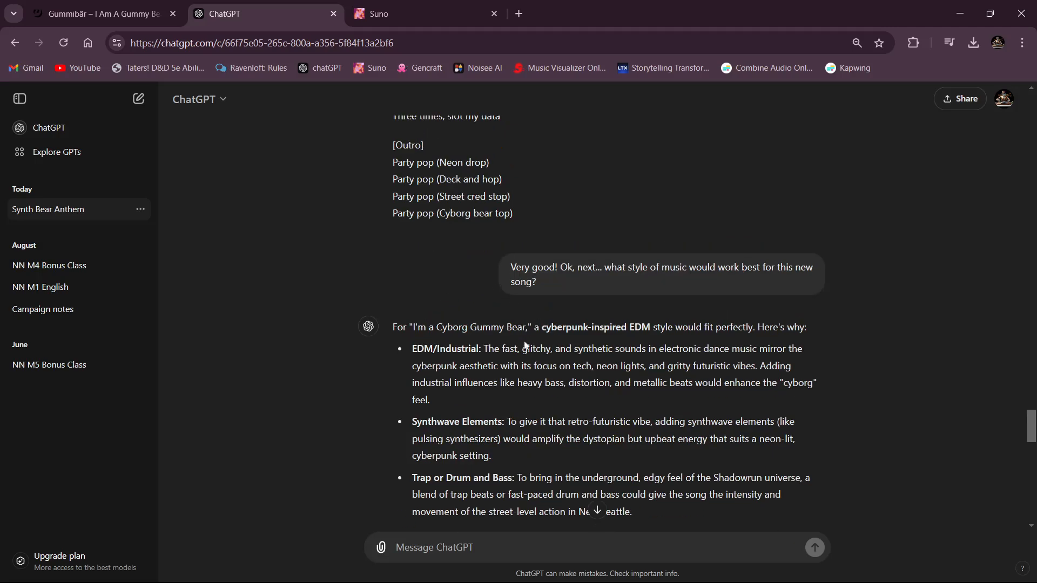
scroll(525, 344, down, 7)
drag(435, 253, 628, 255)
key(ctrl+c)
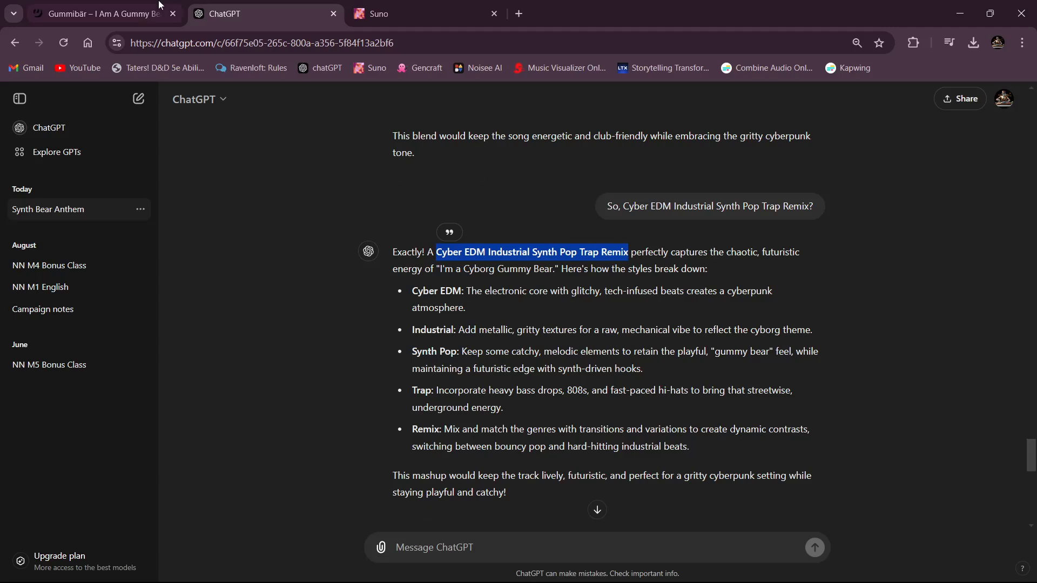
click(103, 13)
click(407, 16)
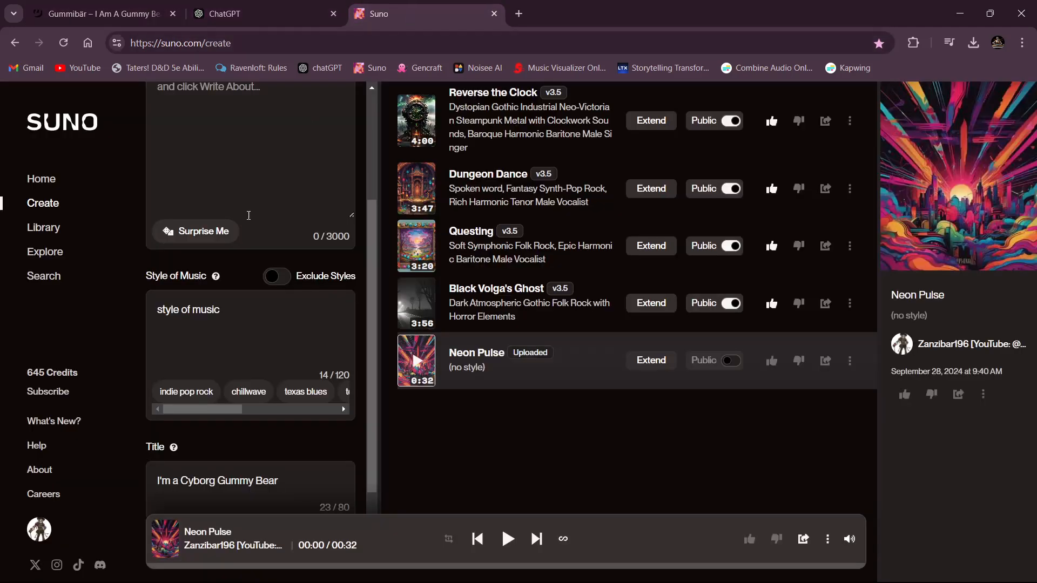
triple_click(236, 316)
key(ctrl+v)
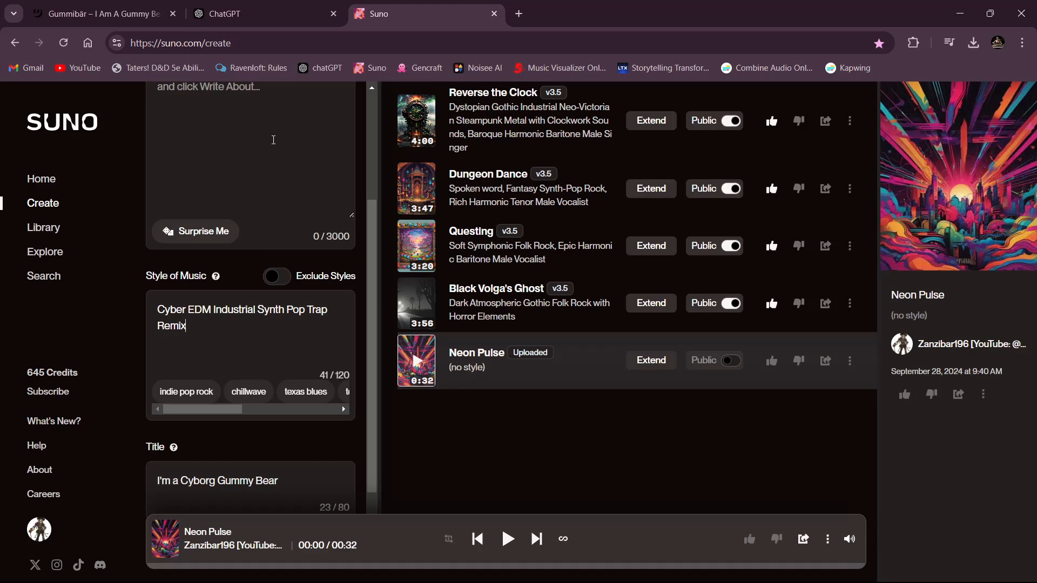
- Begin the cover's lyrics with the tag "[Intro - Instrumental Interlude]" followed by a blank line
scroll(272, 140, up, 3)
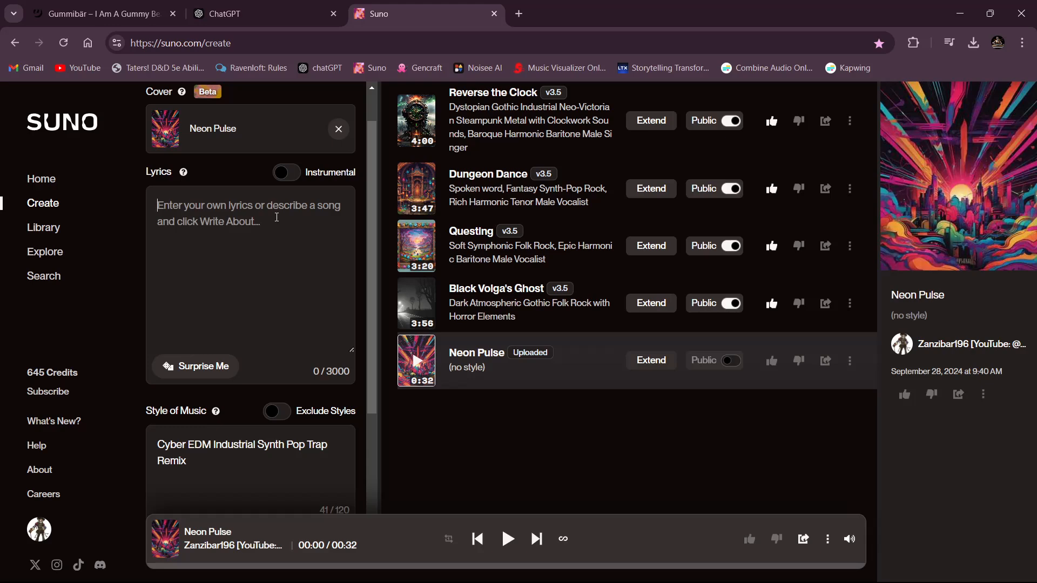
text([Intro)
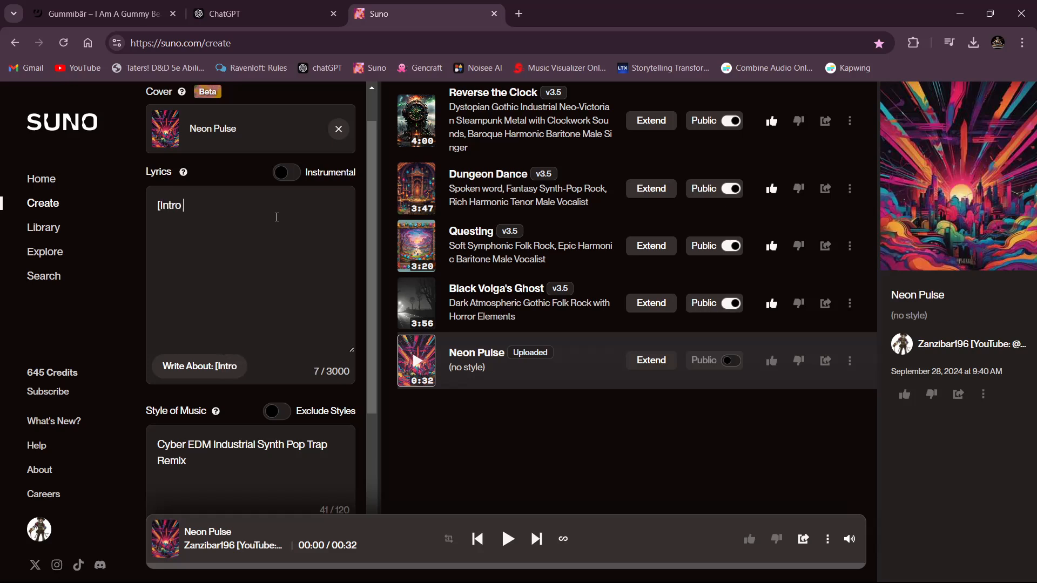
text( - Ins)
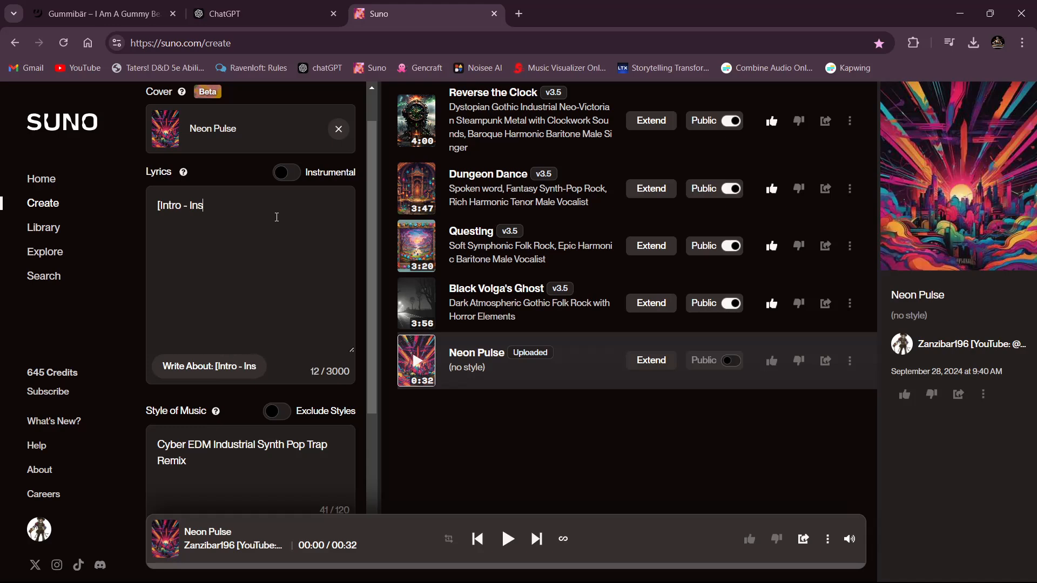
text(trumental Interlude])
key(Return)
key(Return)
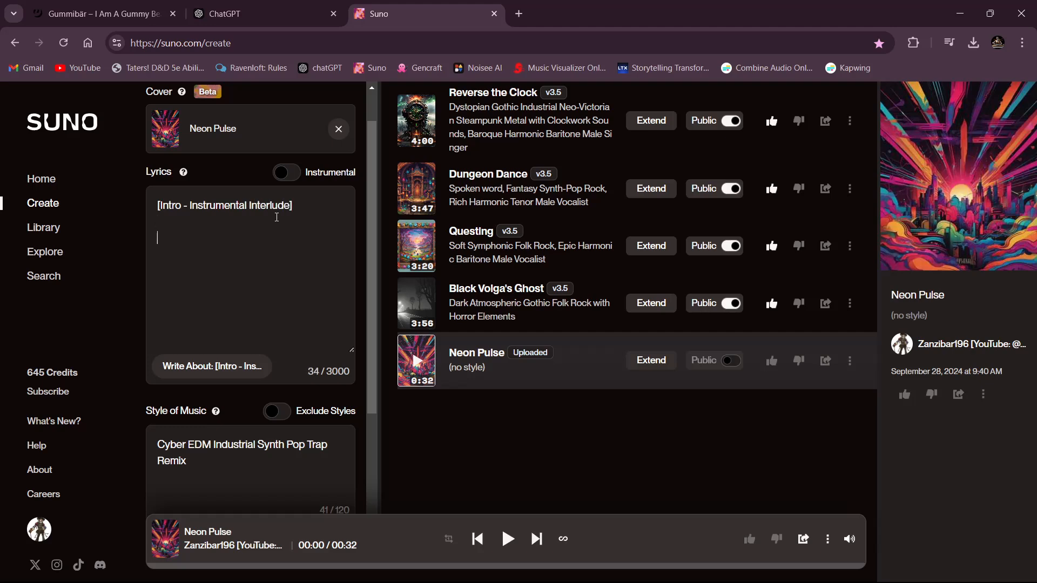
- Copy the final ChatGPT lyrics from Verse 1 through the Outro and paste them below the intro tag in Suno
click(256, 12)
scroll(480, 273, up, 10)
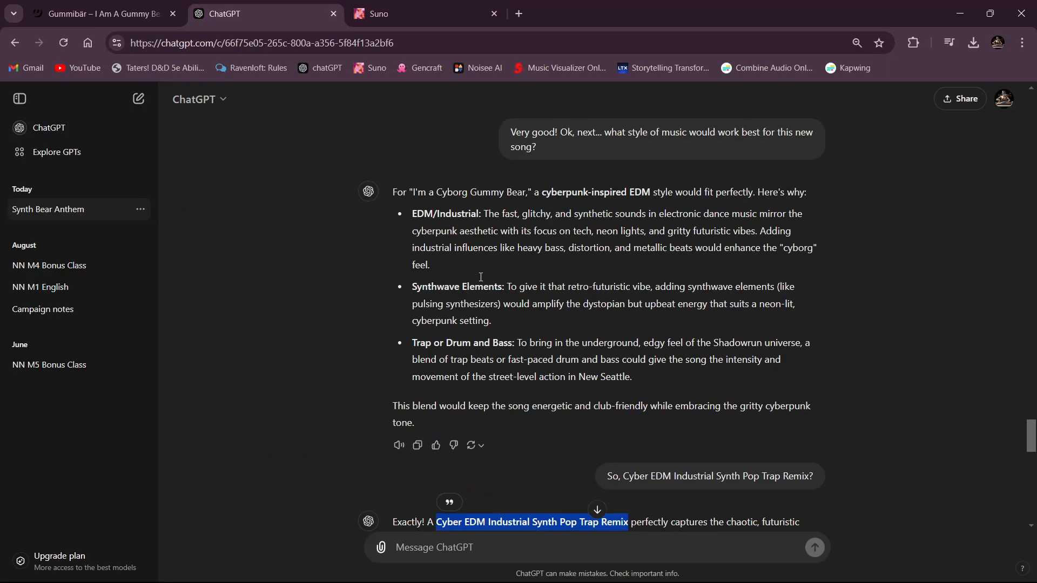
scroll(481, 273, up, 4)
scroll(499, 308, down, 8)
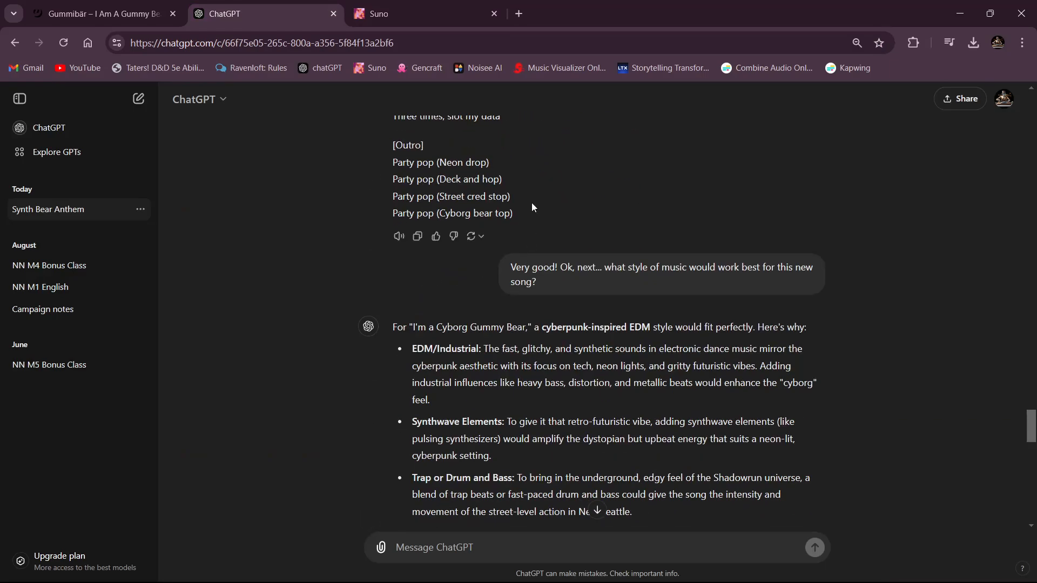
drag(524, 213, 392, 164)
scroll(408, 197, up, 12)
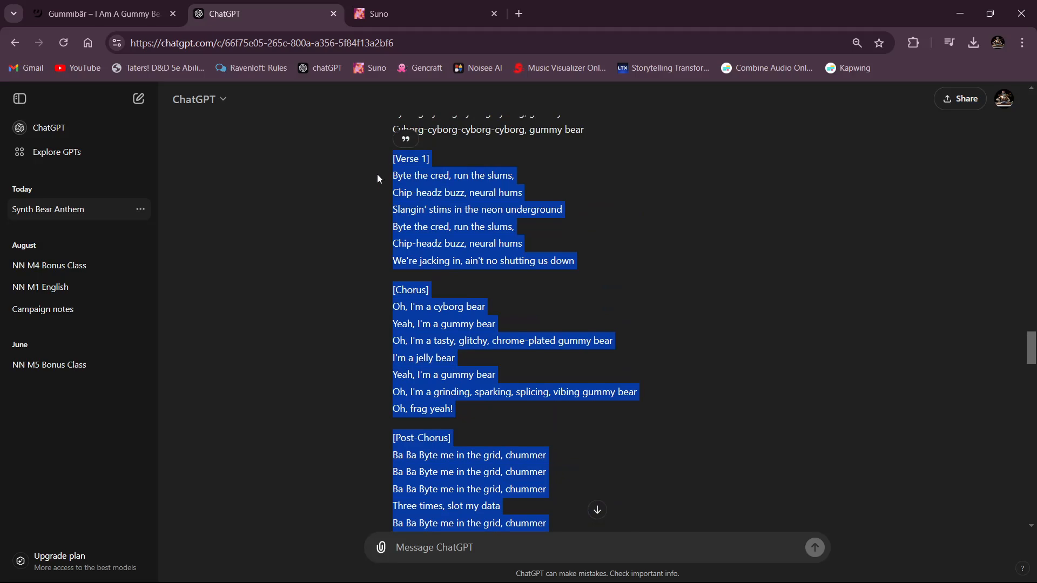
click(360, 16)
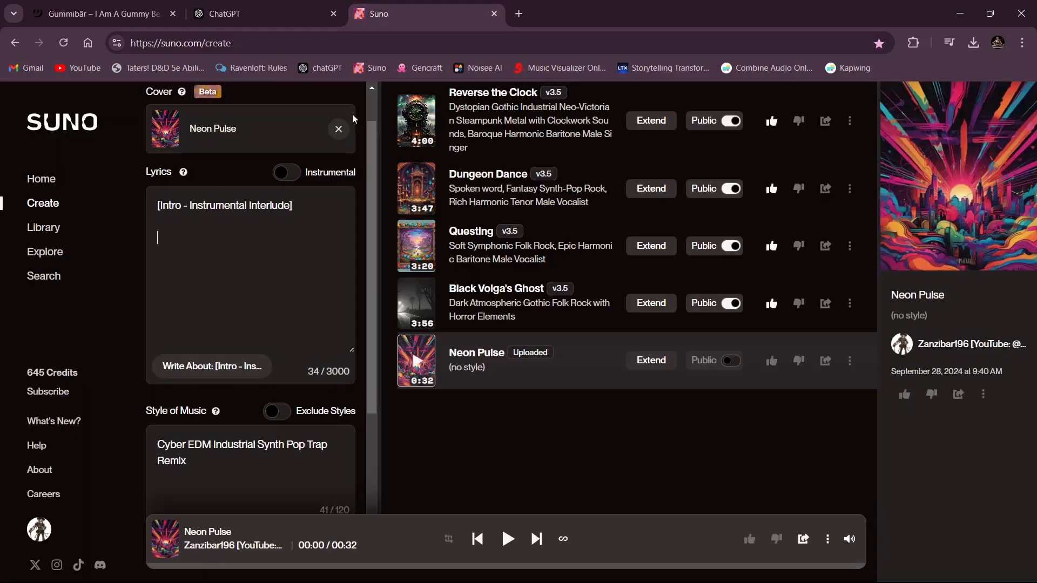
click(226, 298)
key(ctrl+v)
- Insert a "[Riff]" tag on its own line between the first Chorus and the Post-Chorus in the lyrics
scroll(244, 321, up, 15)
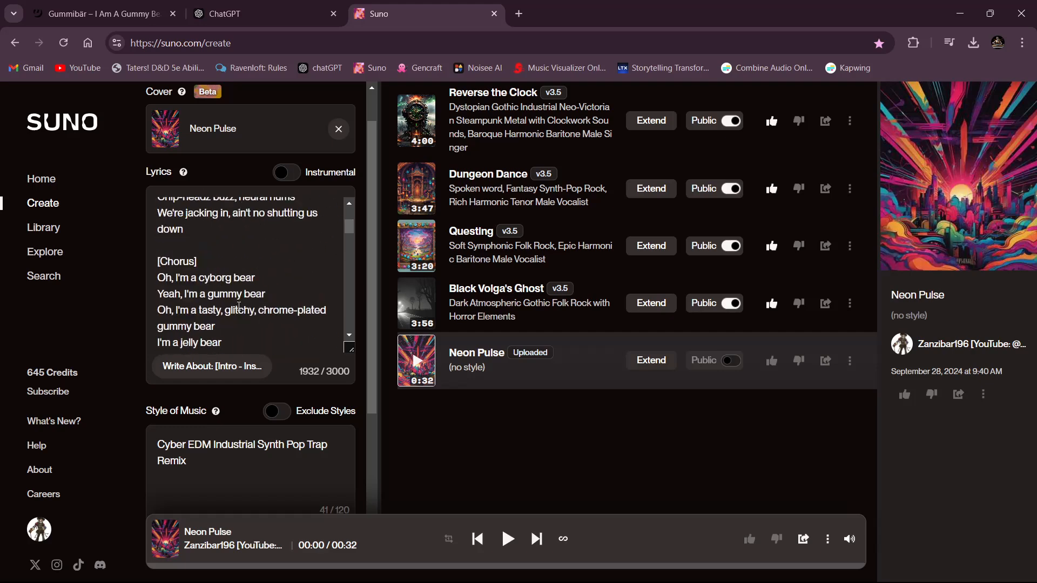
scroll(202, 251, down, 3)
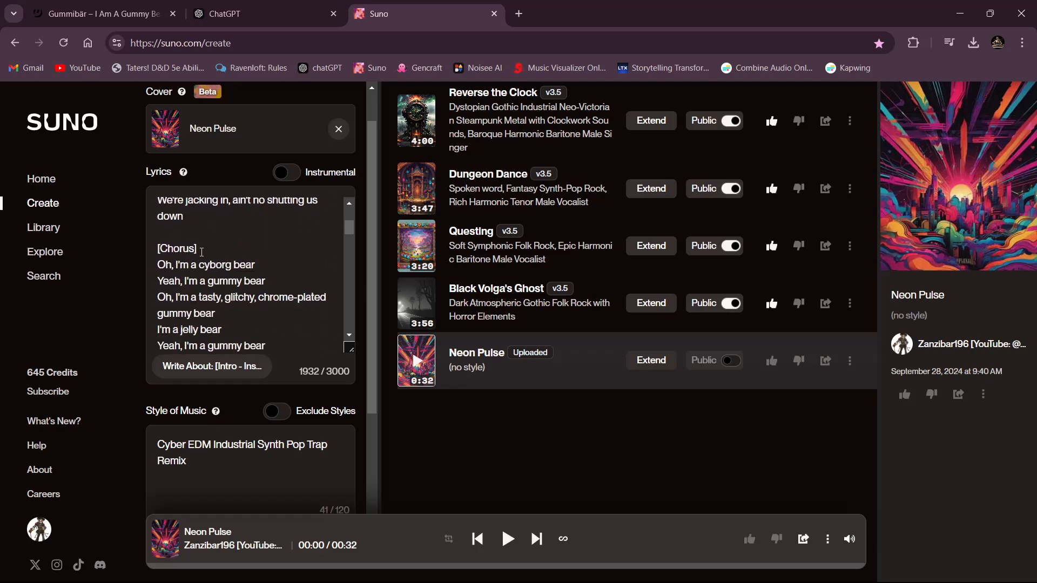
scroll(188, 256, down, 5)
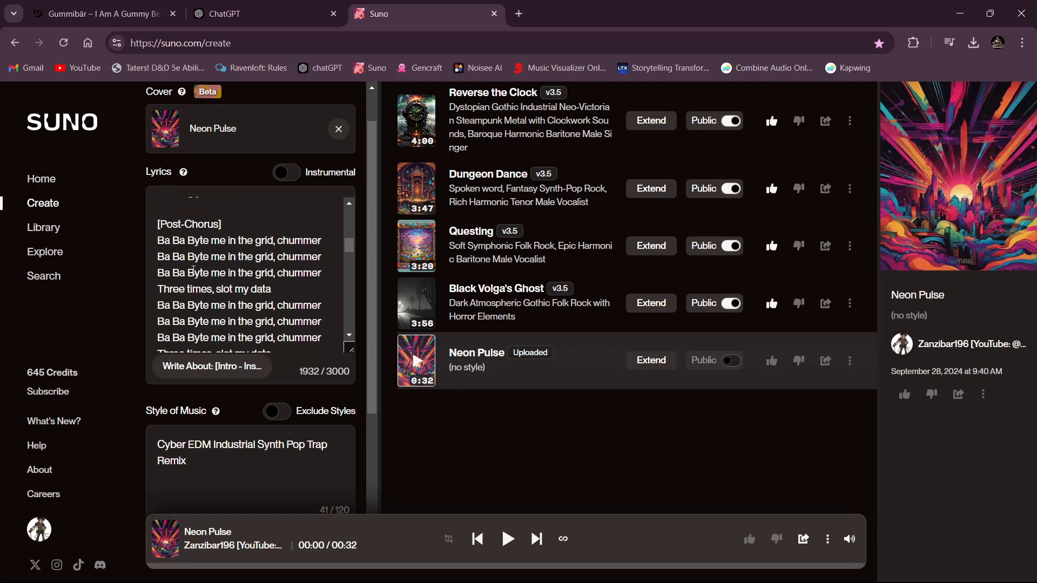
scroll(193, 270, up, 8)
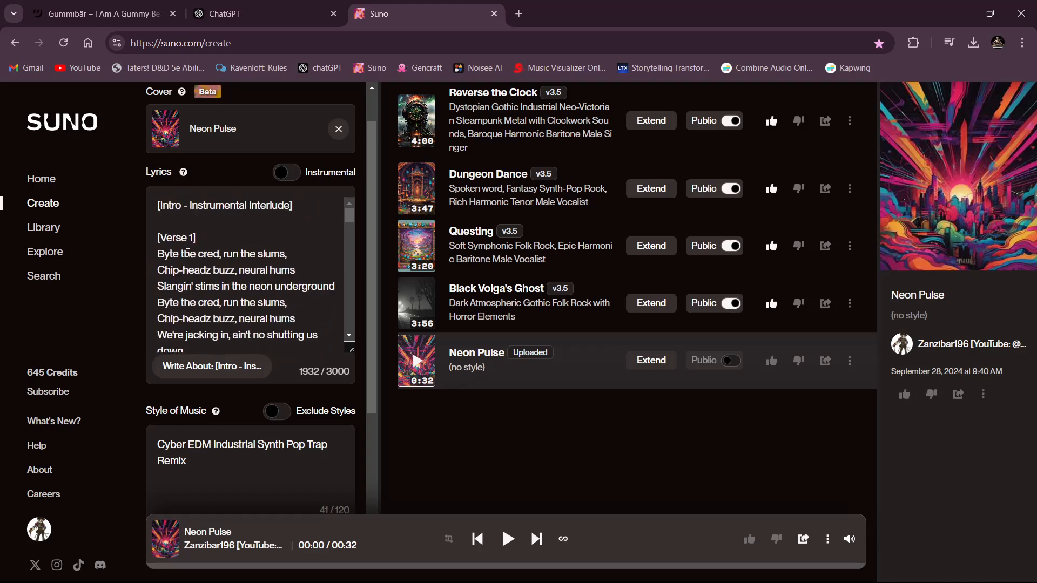
scroll(182, 232, down, 8)
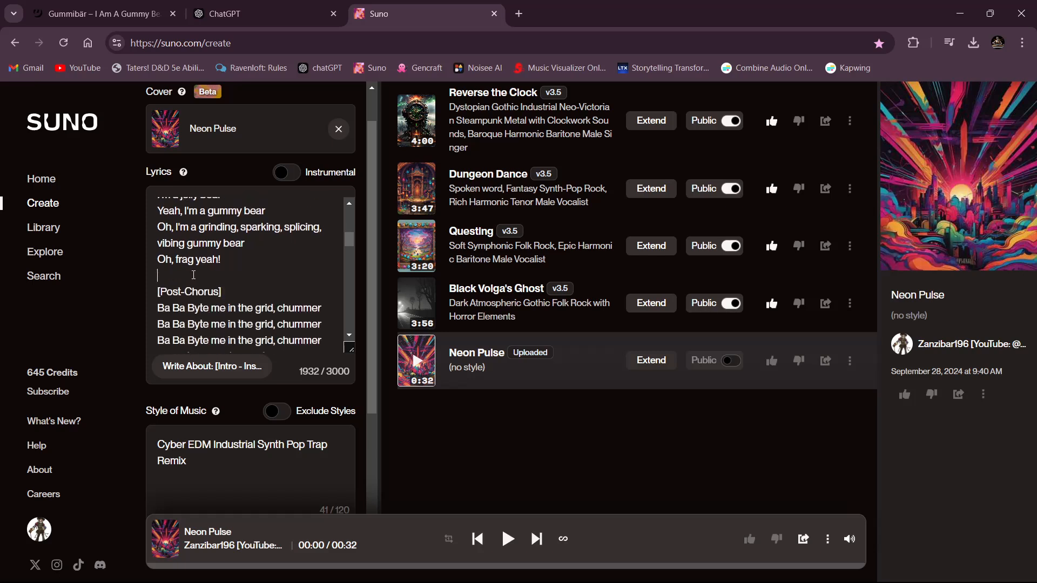
key(Return)
key(Return)
key(Up)
text([)
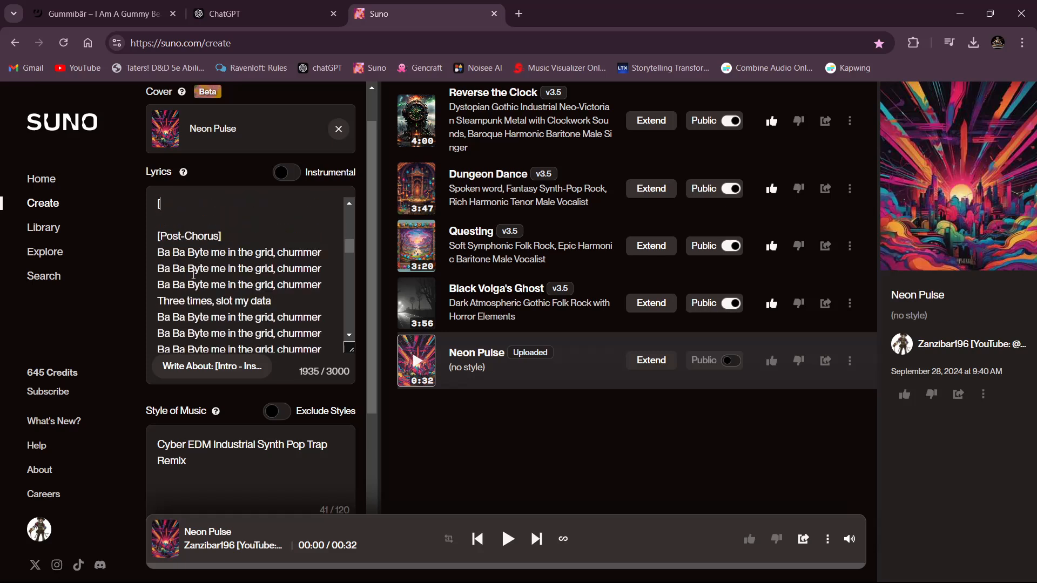
text(Riff])
- Insert a "[Break]" tag on its own line between the first Post-Chorus and the Refrain
scroll(199, 276, down, 1)
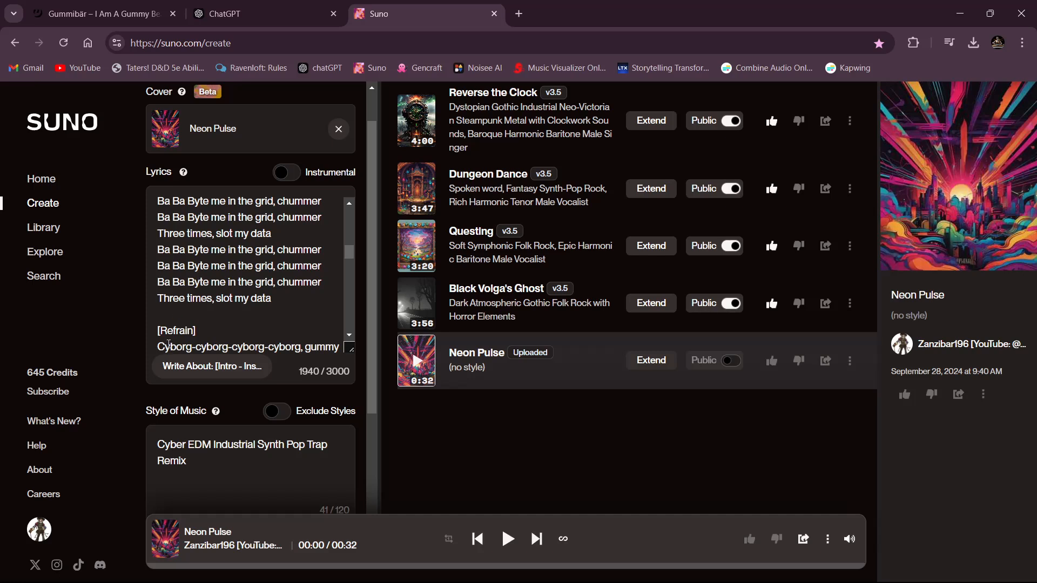
scroll(169, 344, up, 2)
scroll(190, 274, up, 2)
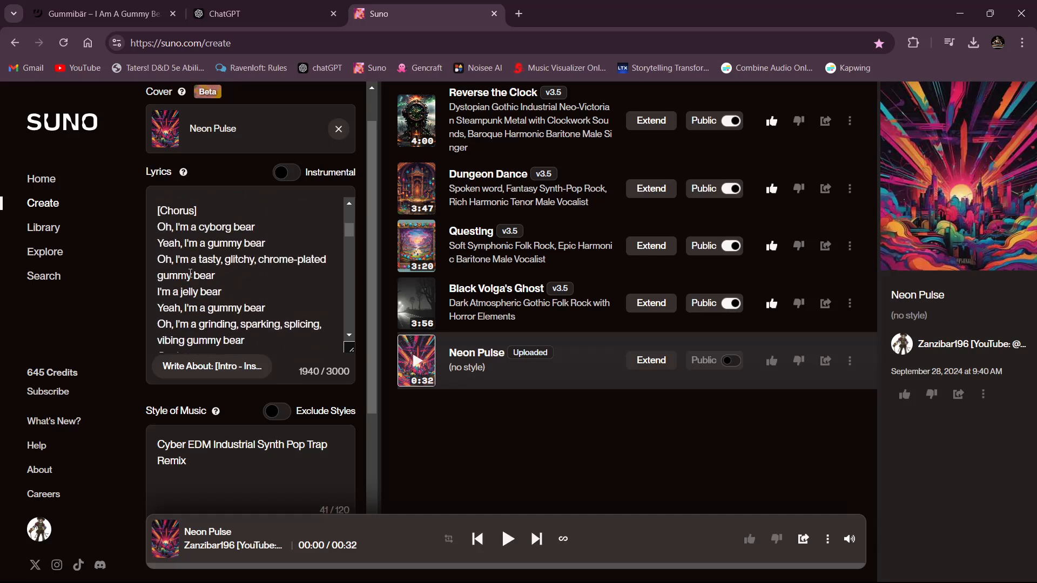
scroll(190, 274, up, 3)
scroll(220, 257, down, 4)
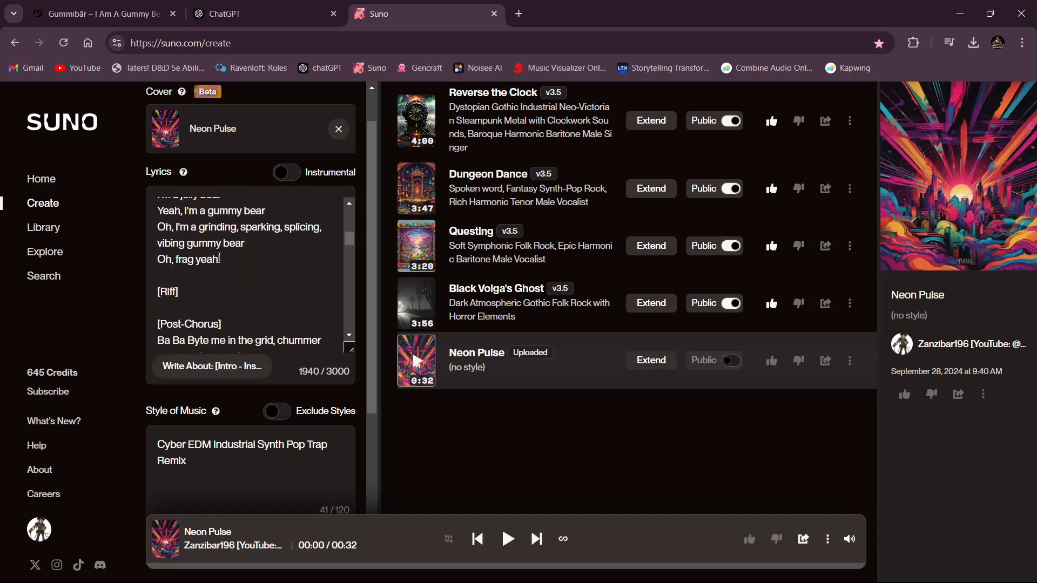
scroll(196, 295, down, 2)
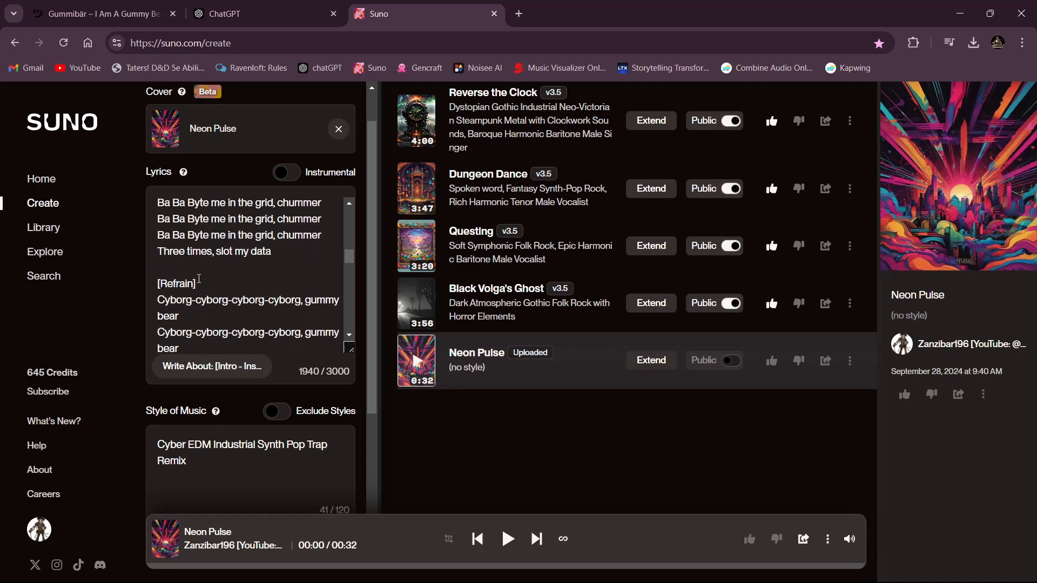
key(Return)
key(Return)
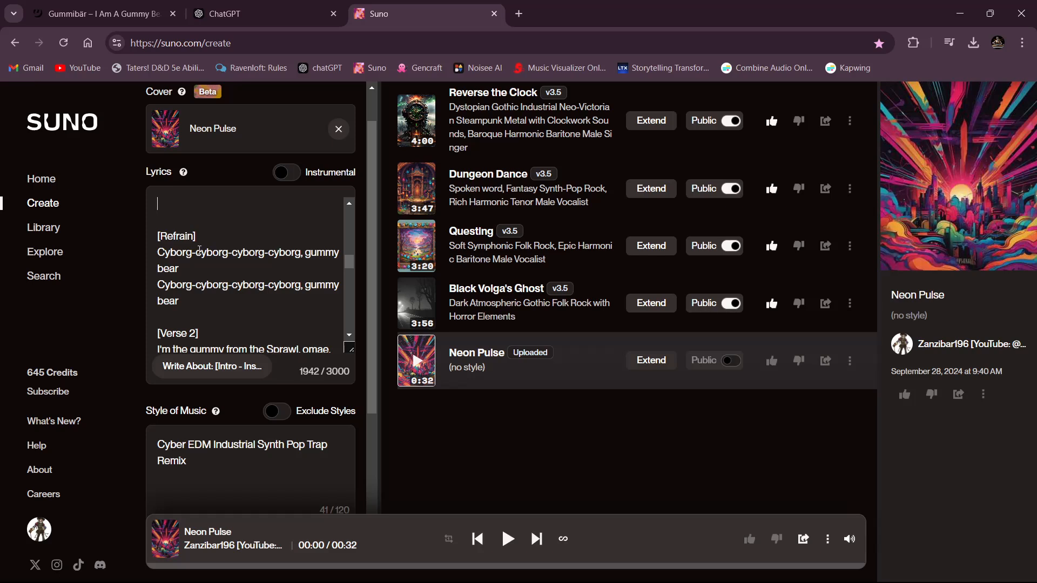
text([Break])
- Insert a "[Drop]" tag on its own line between the Refrain and Verse 2
click(191, 315)
key(Return)
key(Return)
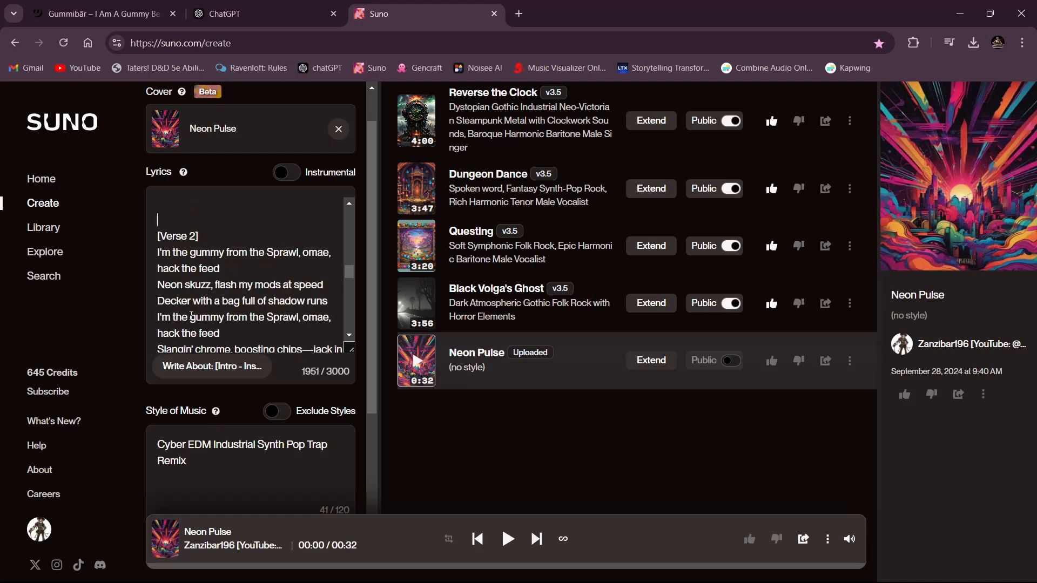
key(Up)
text([Drop])
- Insert a "[Riff]" tag on its own line between Verse 2 and the Bridge in the lyrics
scroll(191, 316, down, 3)
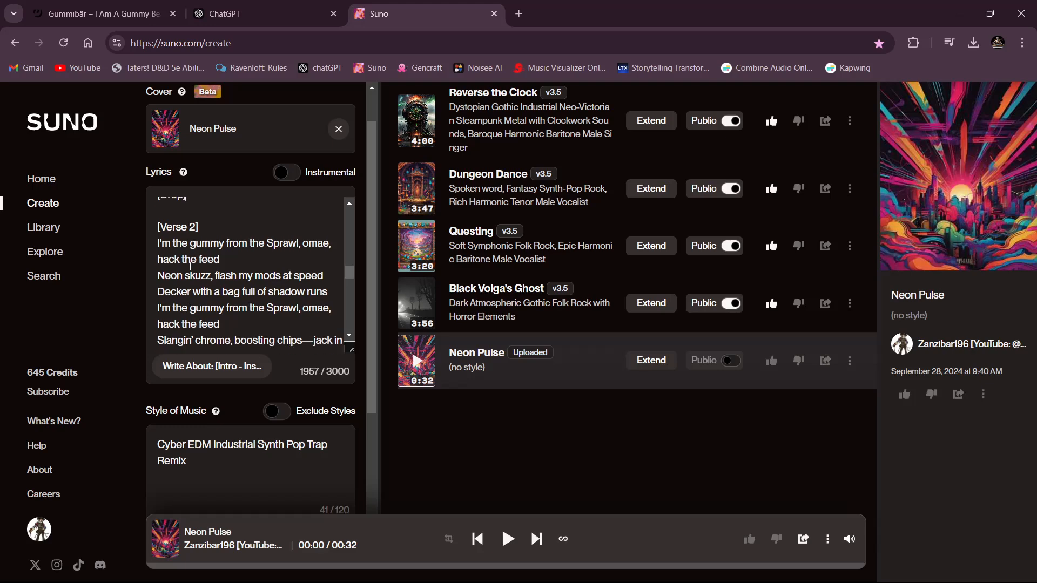
click(190, 250)
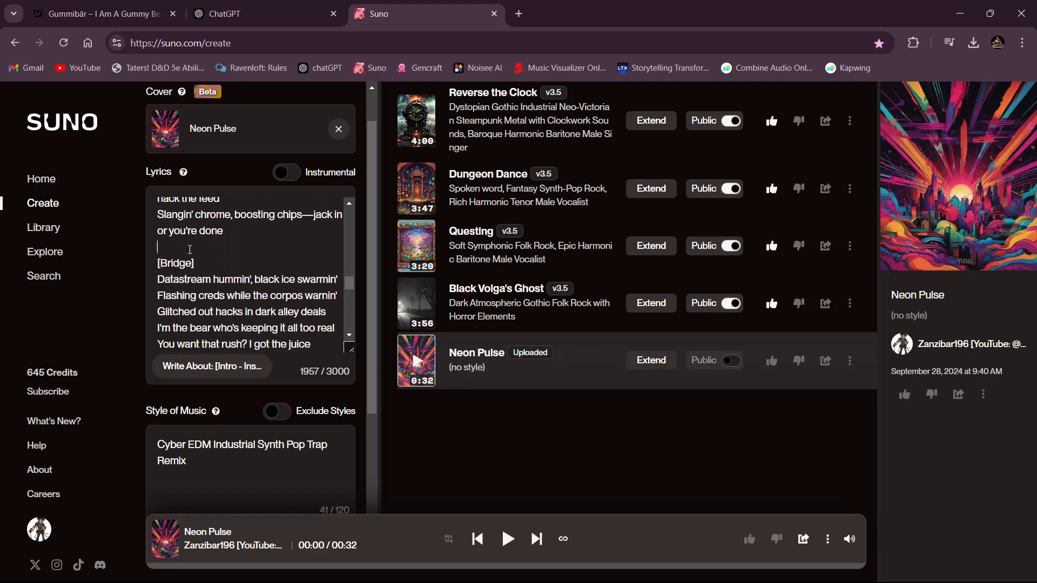
key(Return)
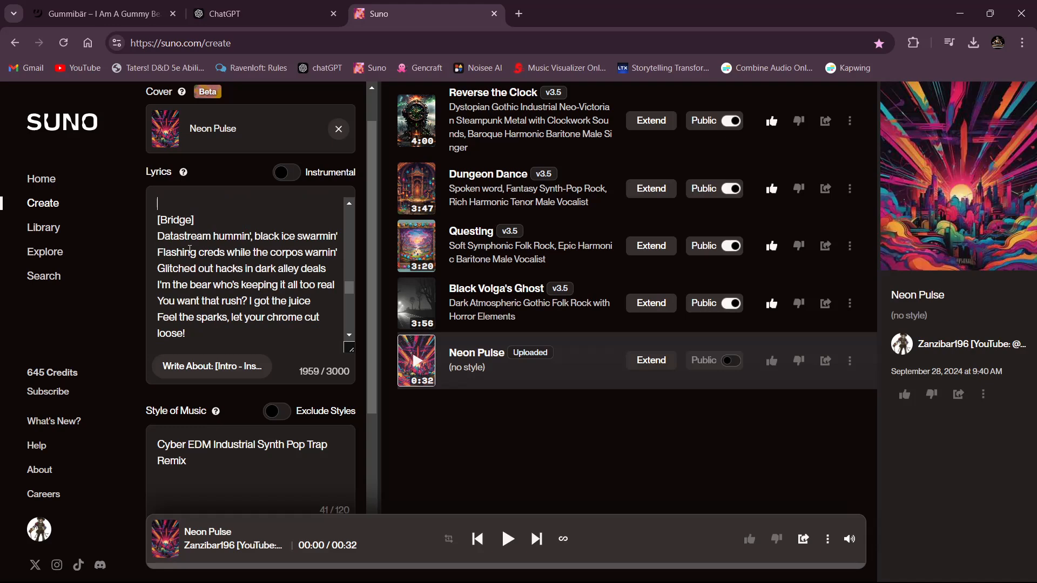
text([Rif)
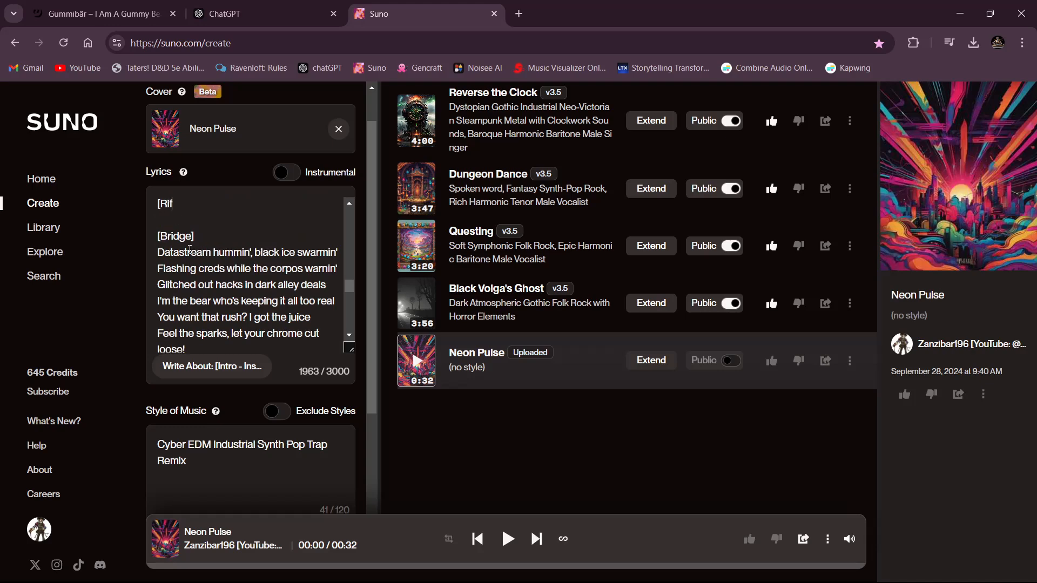
text(f])
- Insert an "[Instrumental Solo Interlude]" tag on its own line between the Bridge and the second Chorus
scroll(190, 250, down, 2)
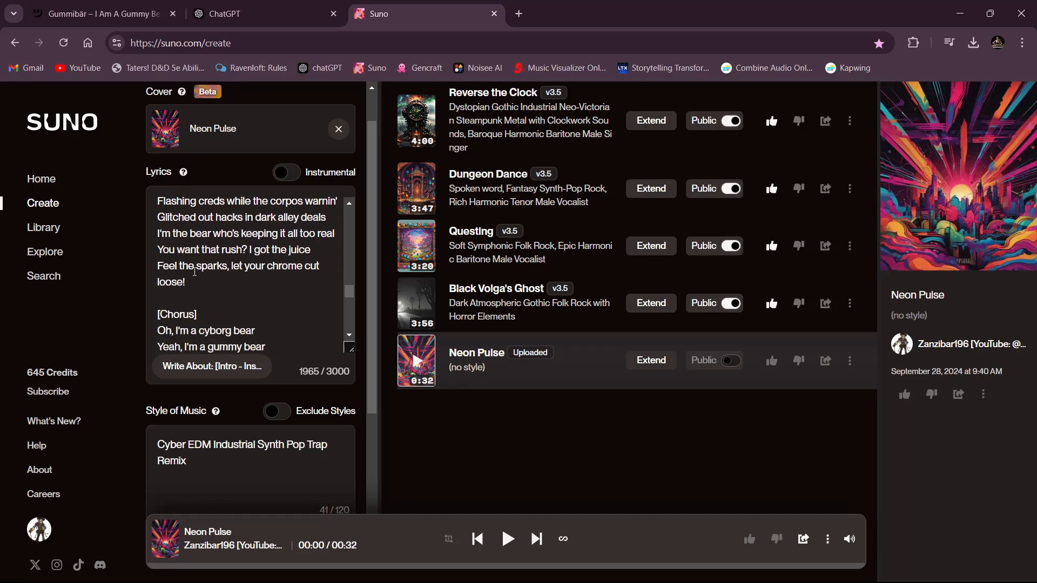
click(208, 301)
key(Return)
key(Return)
key(Up)
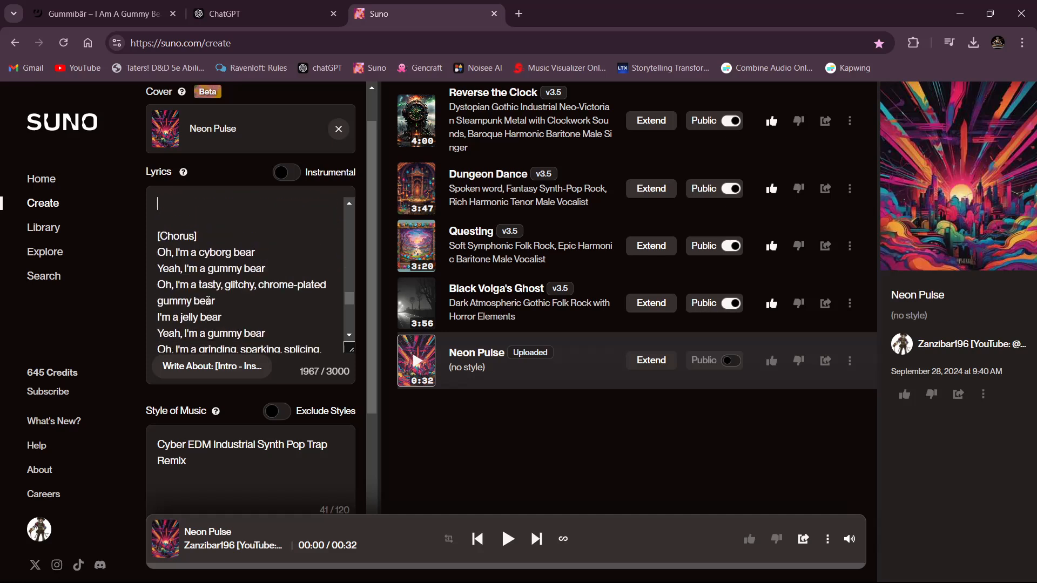
text([Ins)
text(trumental Solo Int)
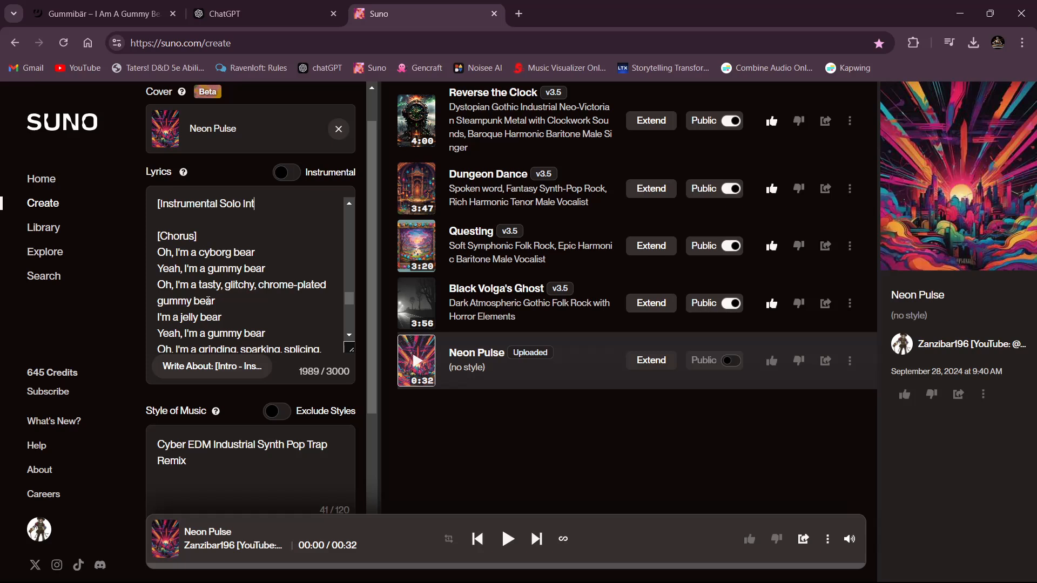
text(erlude])
- Insert a "[Break]" tag on its own line between the second Chorus and the last Post-Chorus
scroll(211, 304, down, 3)
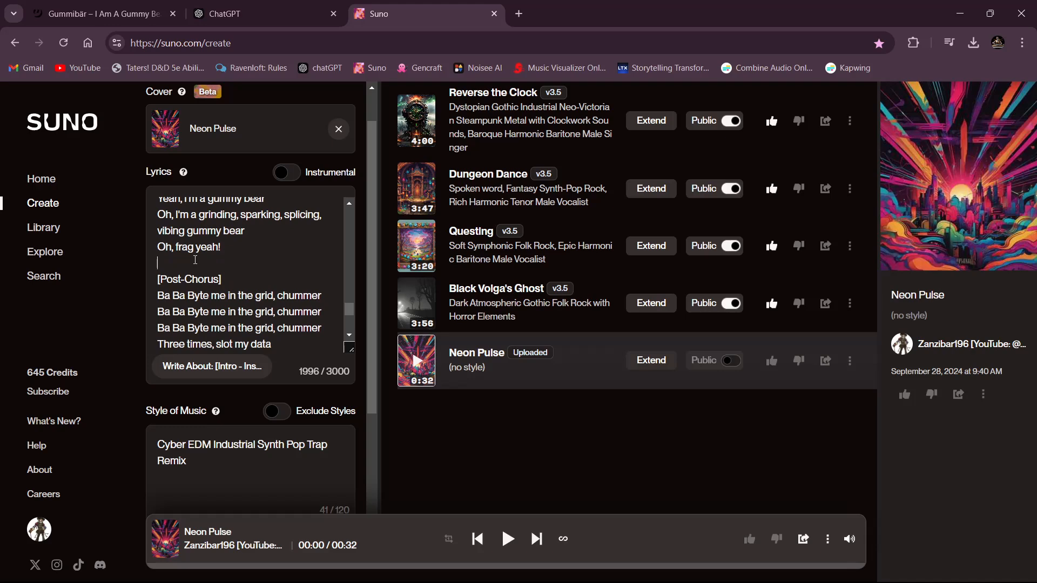
key(Return)
key(Return)
key(Up)
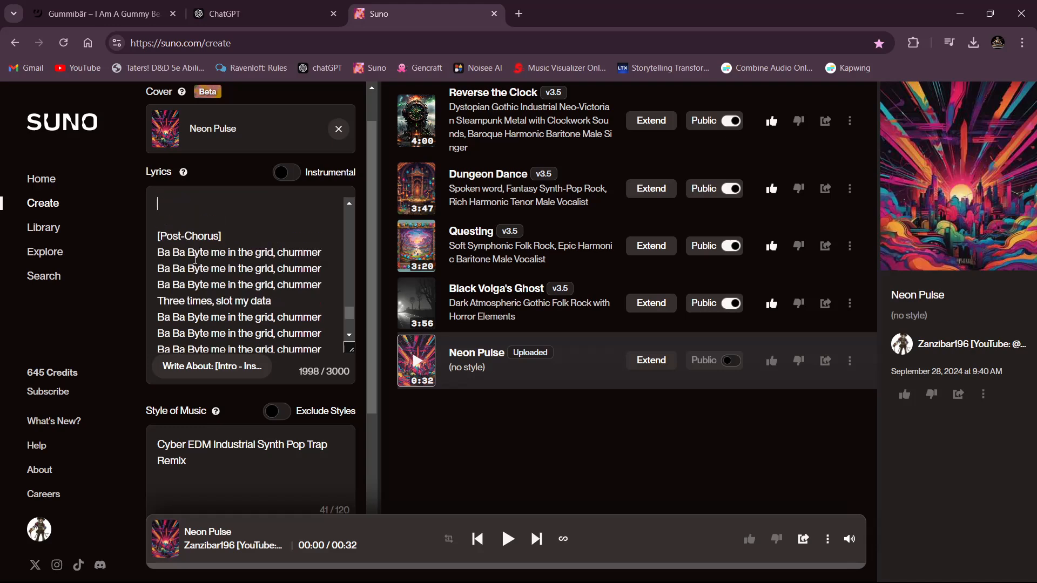
text([Break])
- Insert a "[Drop]" tag on its own line between the last Post-Chorus and the Outro
scroll(202, 263, down, 3)
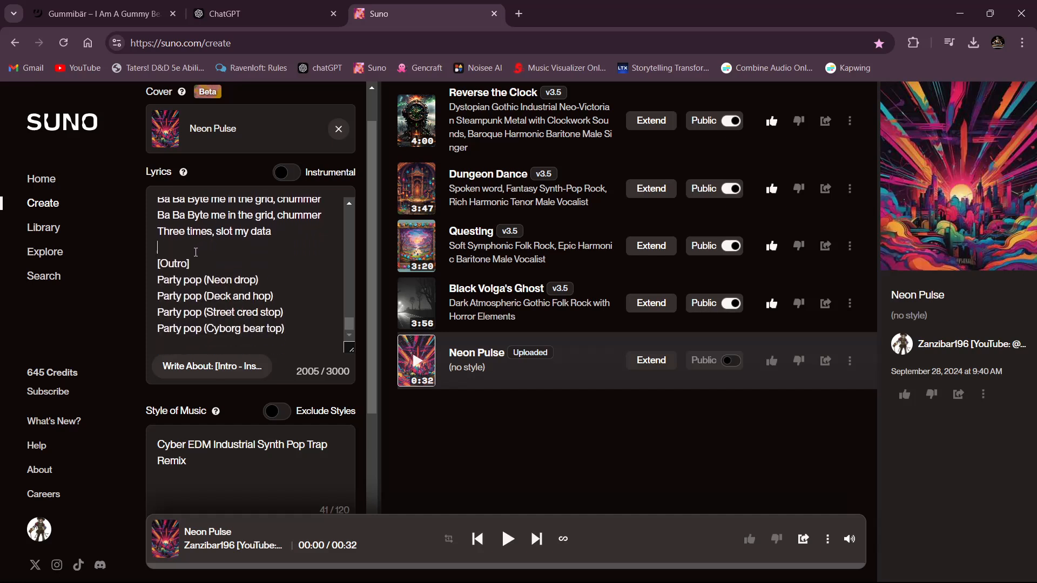
key(Return)
key(Return)
text([Drop])
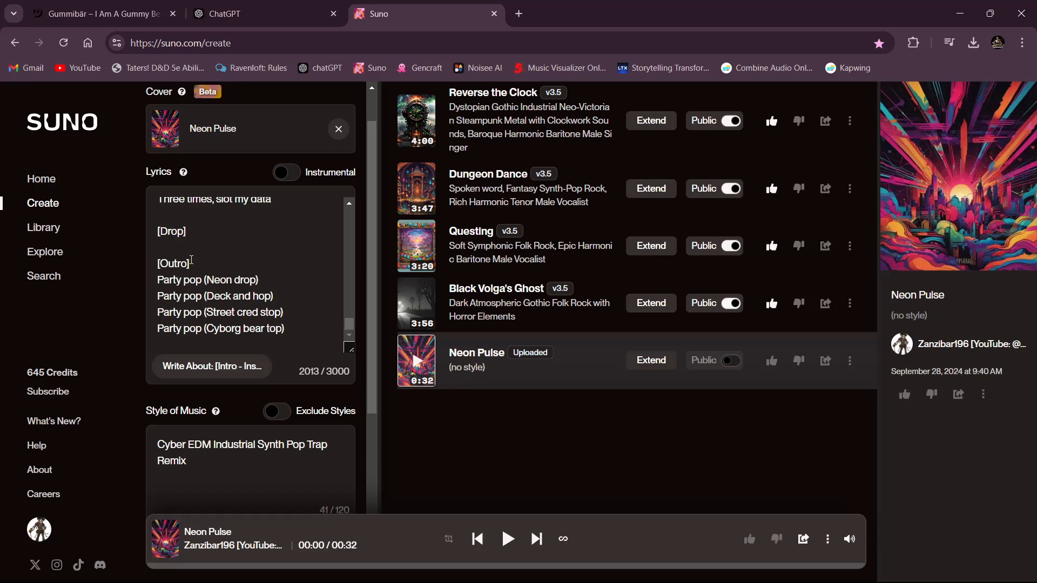
- Change the outro tag to "[Outro - Fade Out]" and add an "[End]" tag below the last lyric line
click(192, 261)
text(- Fade Out)
click(314, 329)
key(Return)
key(Return)
text([End])
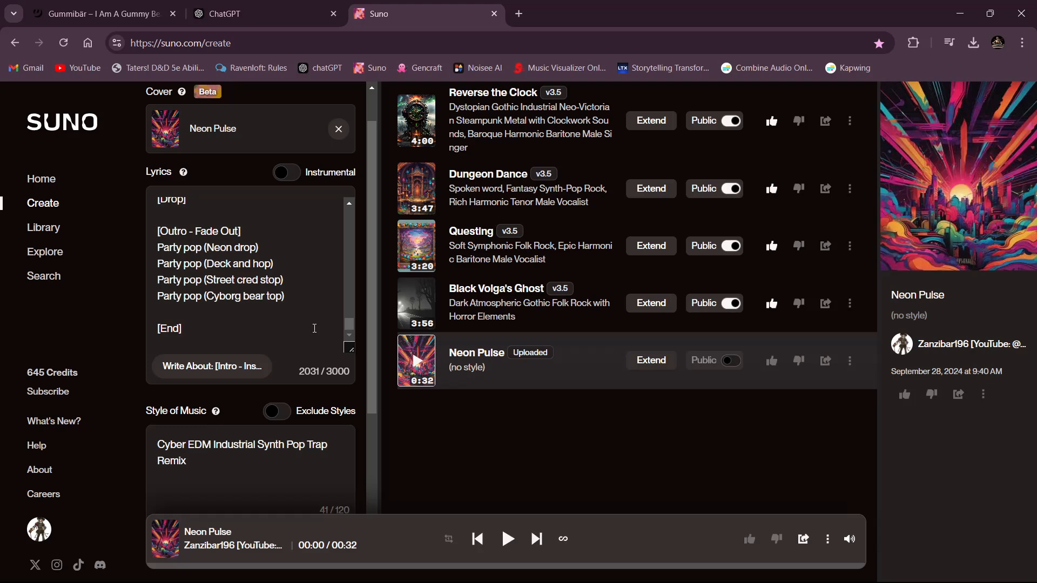
- Check the lyrics, style and title of the Neon Pulse cover and generate the song
scroll(290, 208, down, 5)
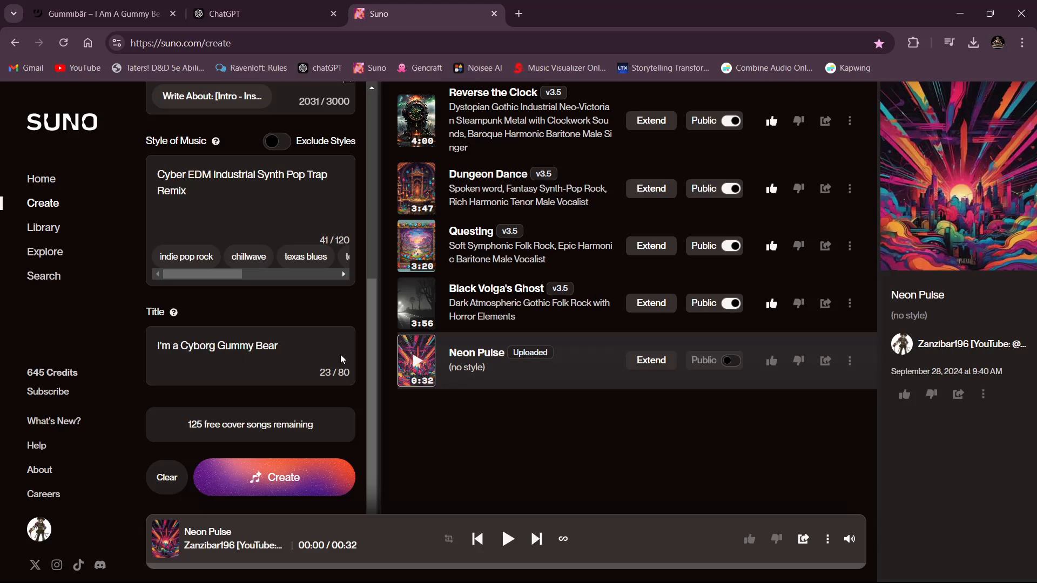
scroll(209, 345, up, 6)
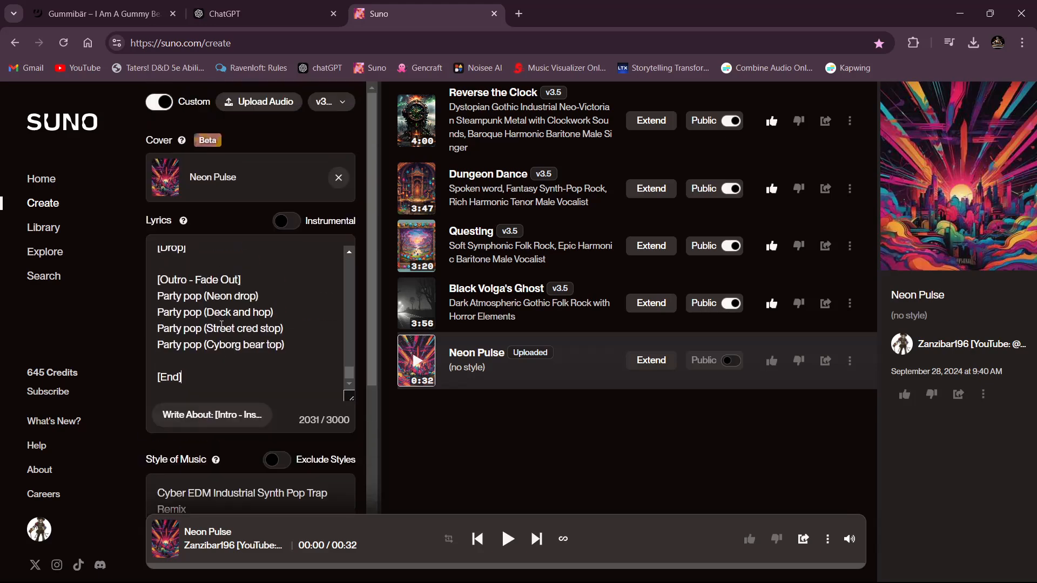
scroll(246, 328, down, 6)
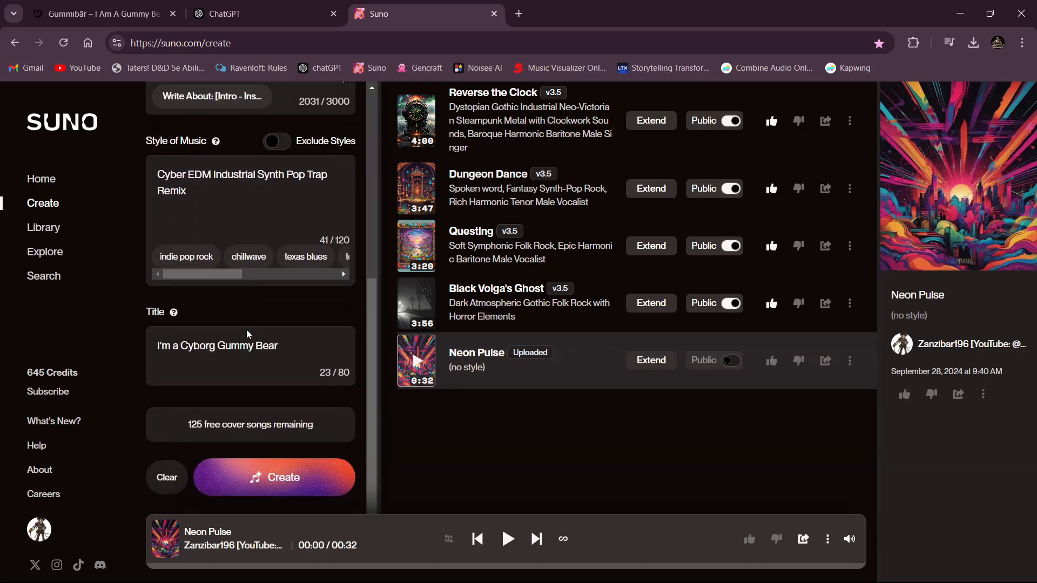
click(271, 484)
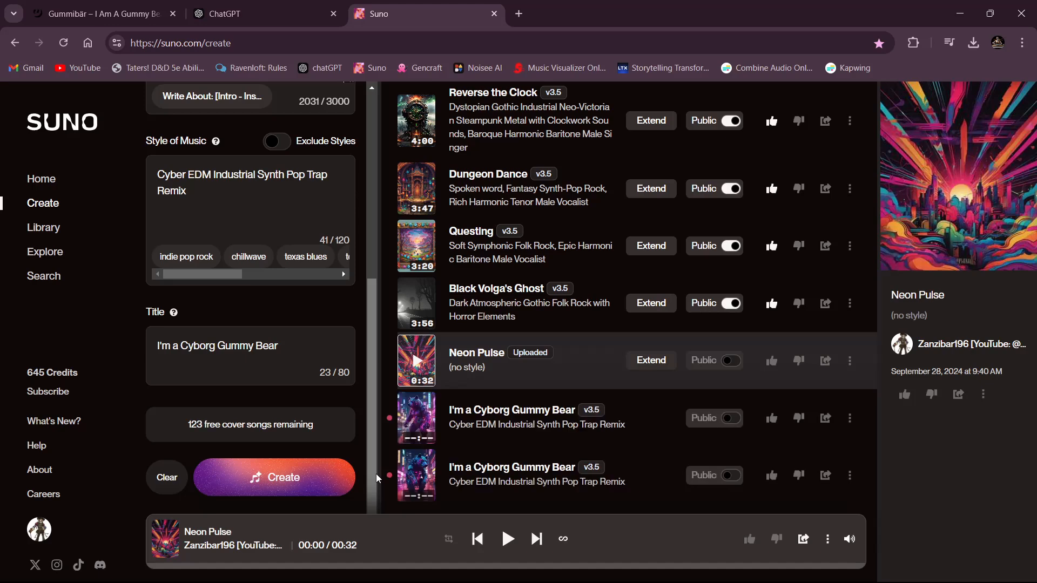
- Listen to part of the Neon Pulse source and of the first generated cover, following its lyrics, and pause playback
click(421, 365)
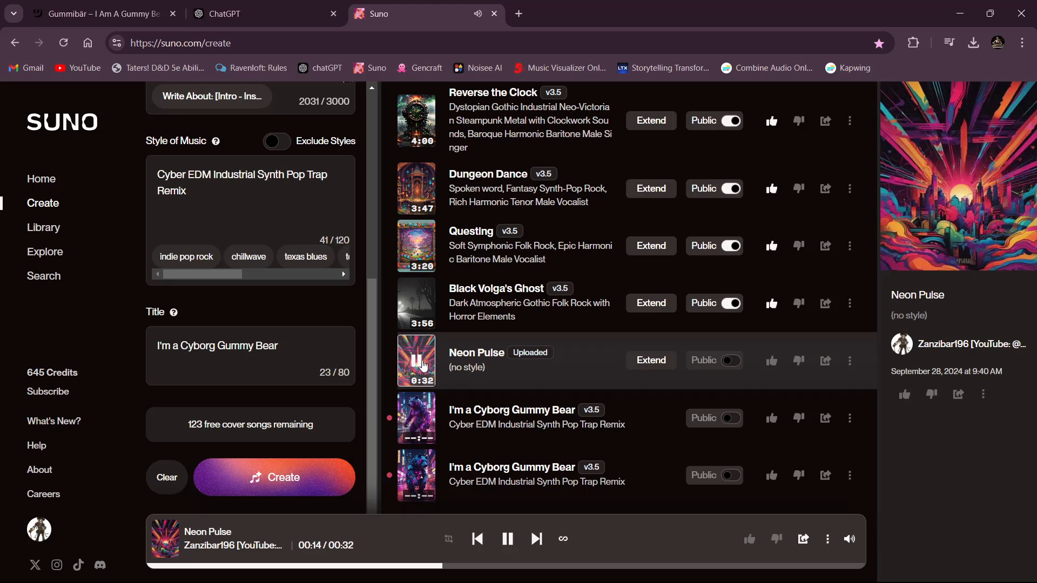
click(421, 365)
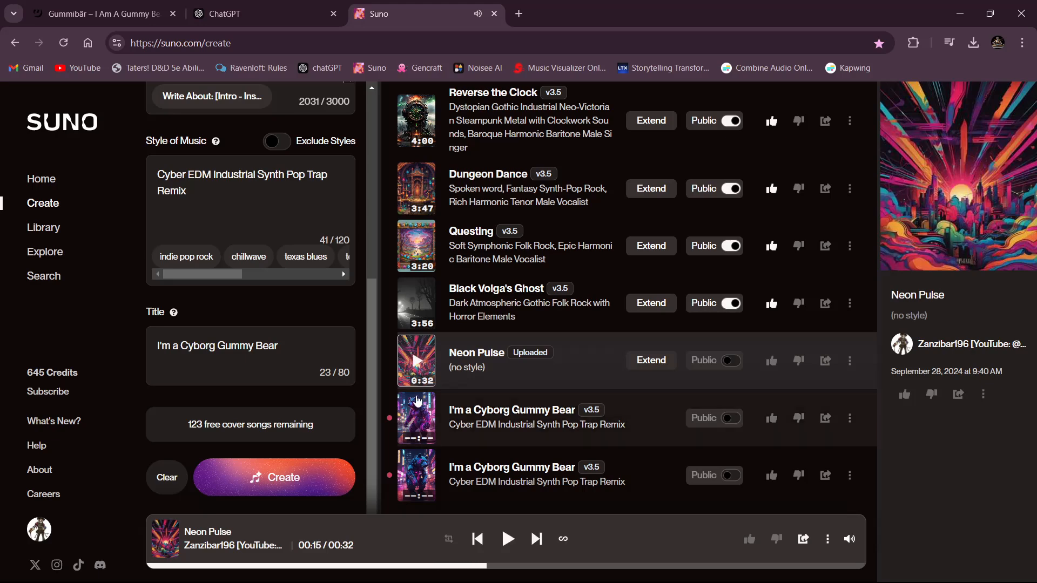
click(411, 412)
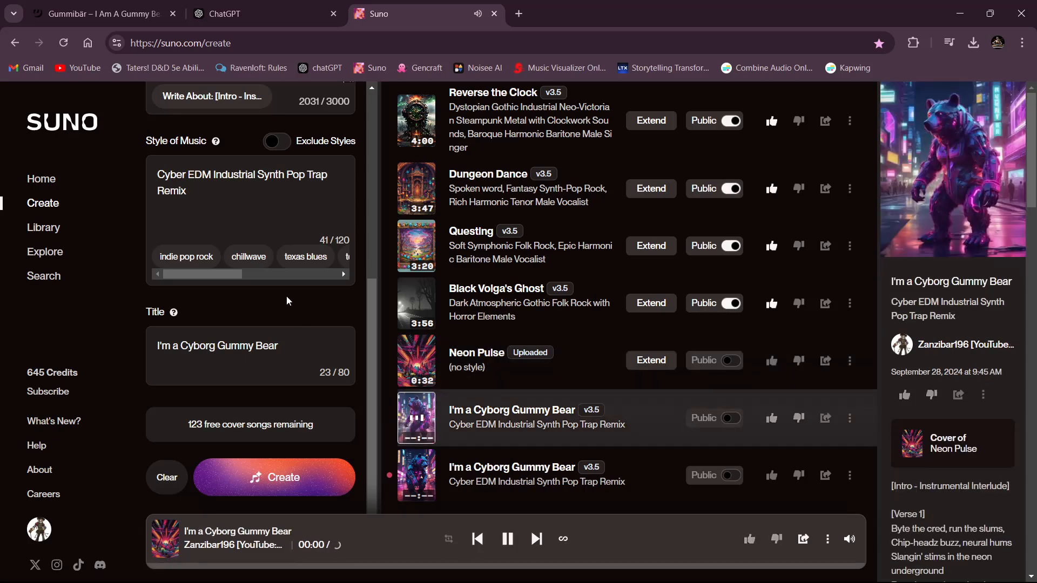
scroll(286, 296, up, 5)
scroll(289, 300, up, 15)
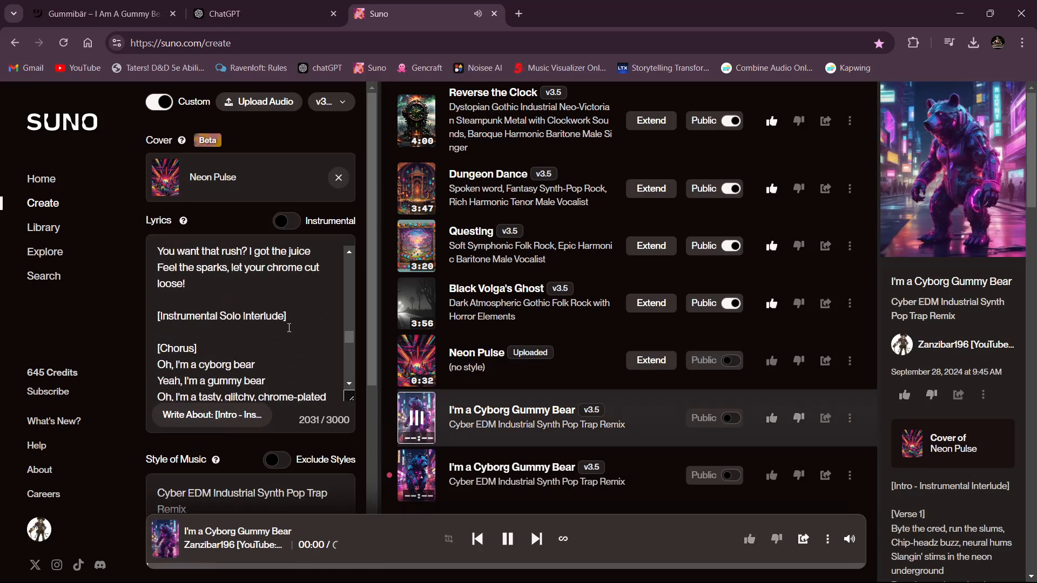
scroll(290, 326, up, 2)
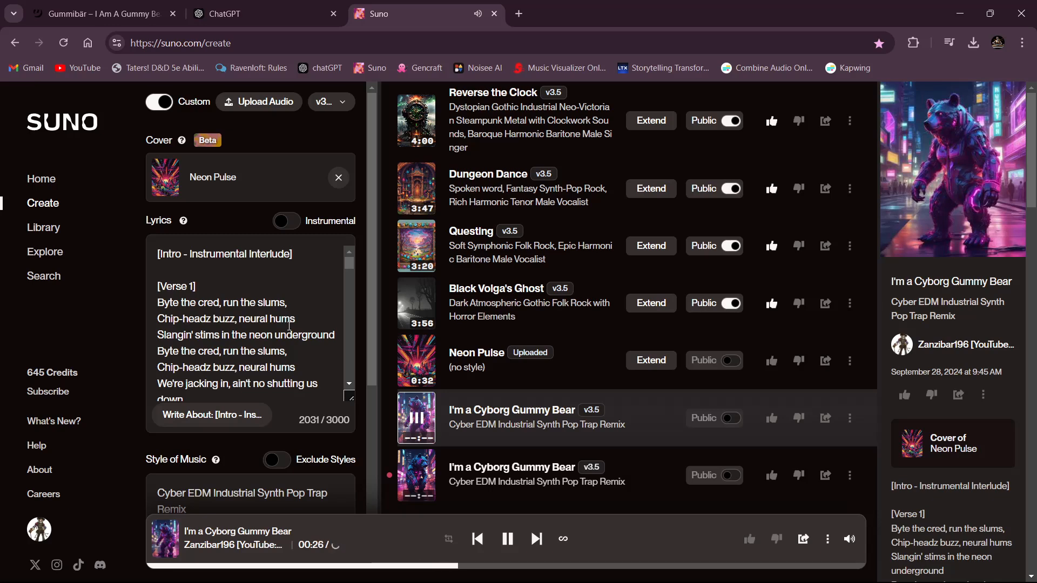
scroll(274, 306, down, 2)
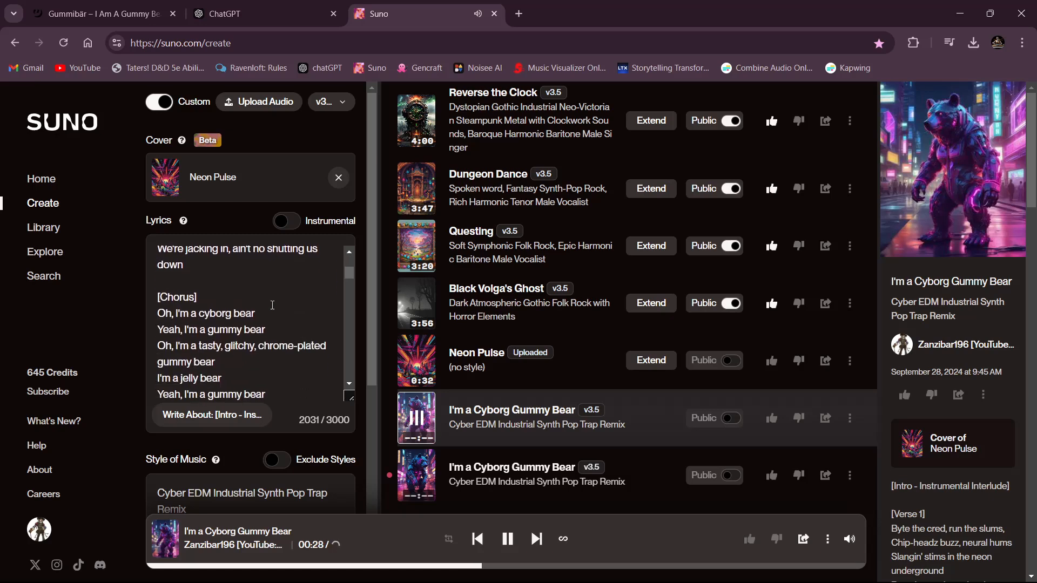
scroll(273, 304, up, 1)
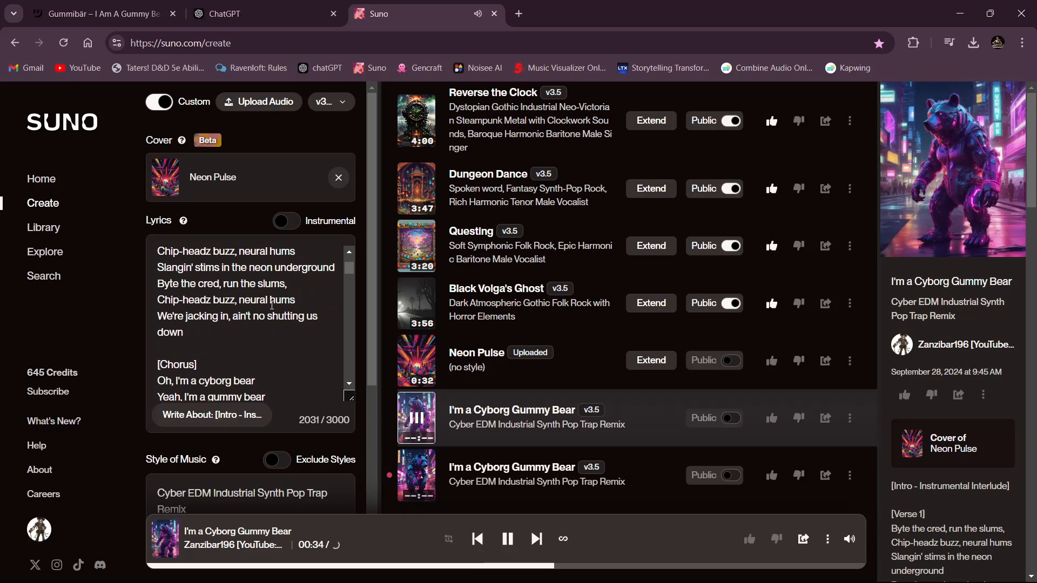
scroll(272, 304, down, 1)
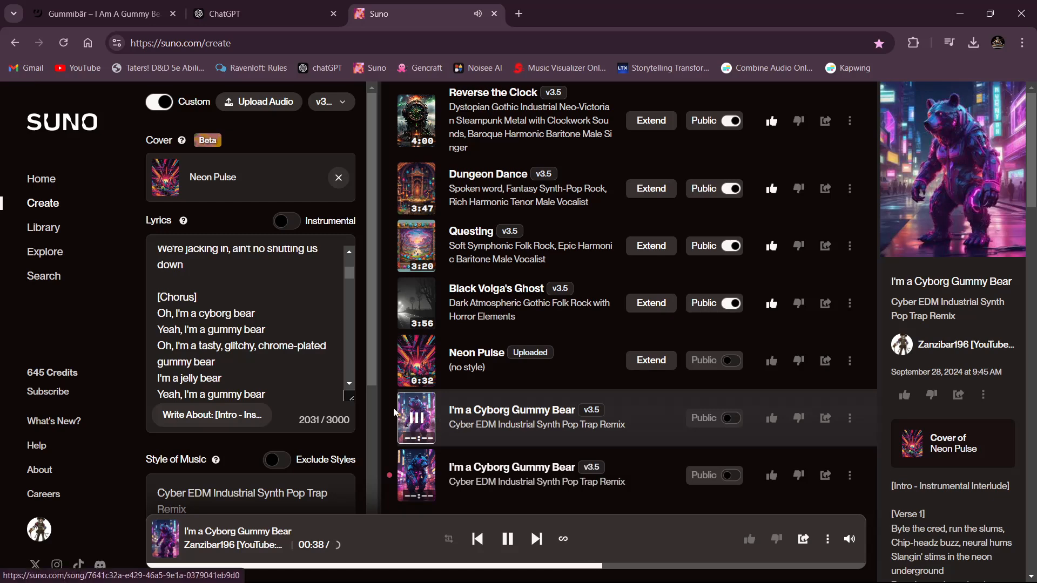
click(415, 422)
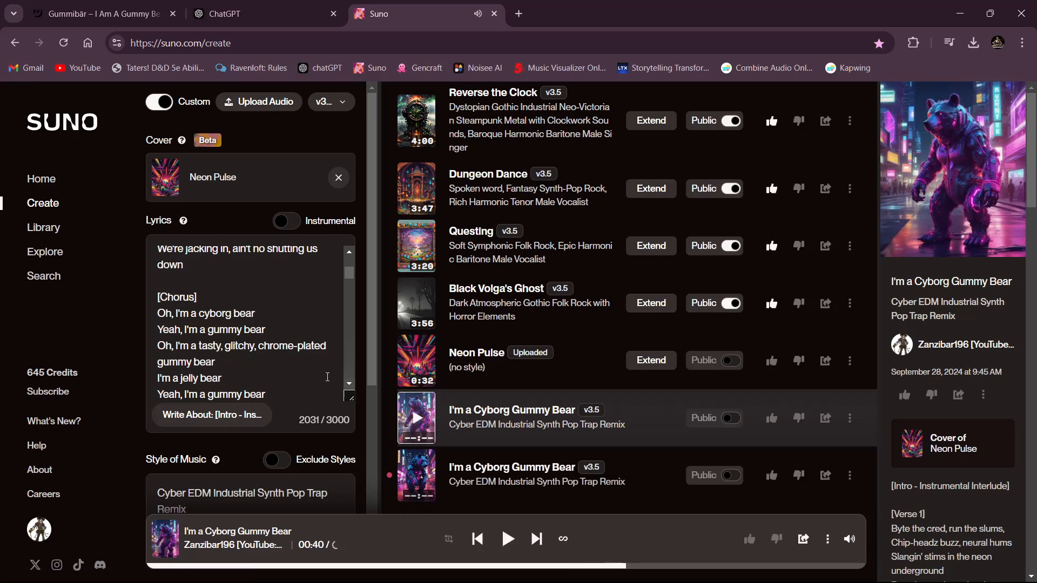
- Append ", Falsetto Vocoder Baritone Male Vocalist" to the style of music description
scroll(271, 339, down, 2)
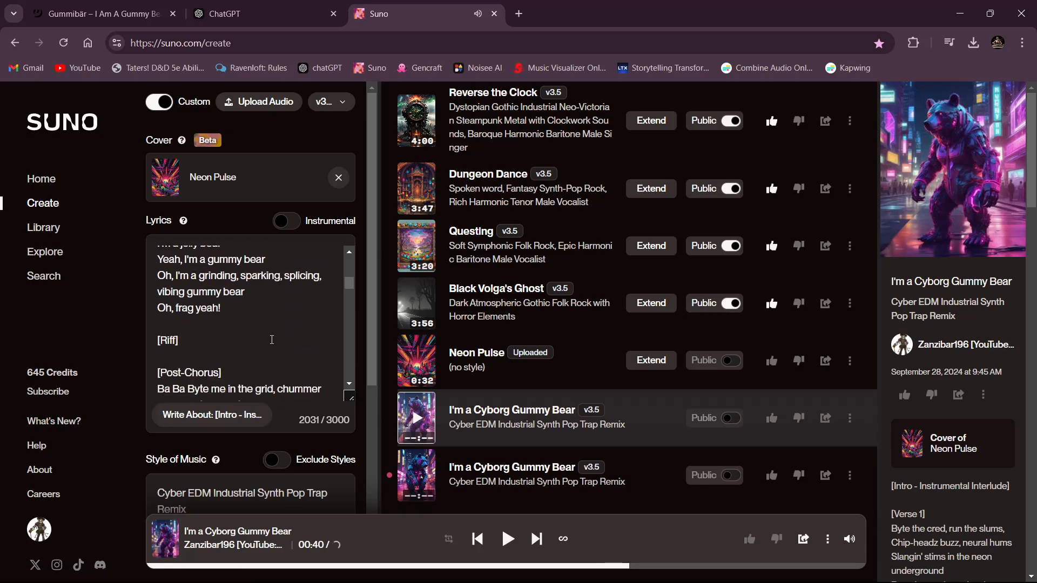
scroll(243, 384, down, 3)
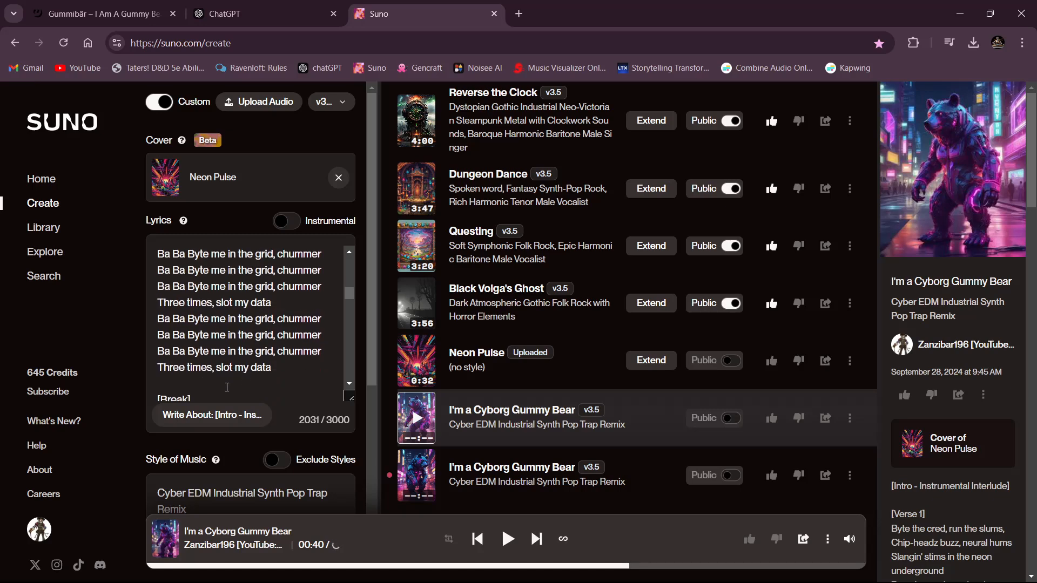
scroll(222, 396, down, 5)
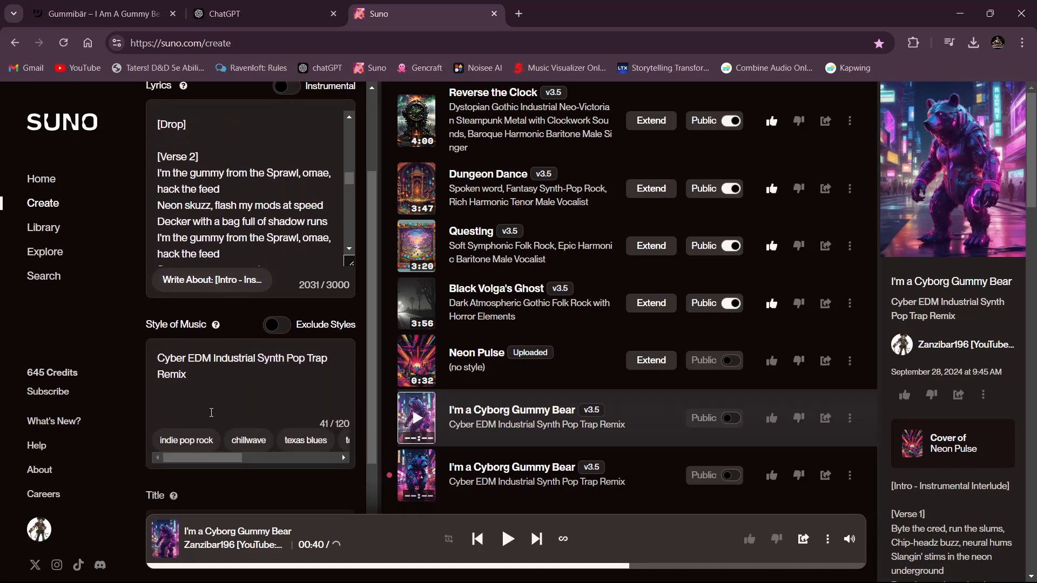
text(,)
text(Barito)
key(BackSpace)
key(BackSpace)
key(BackSpace)
key(BackSpace)
key(BackSpace)
key(BackSpace)
text(Falsetto Vocoder )
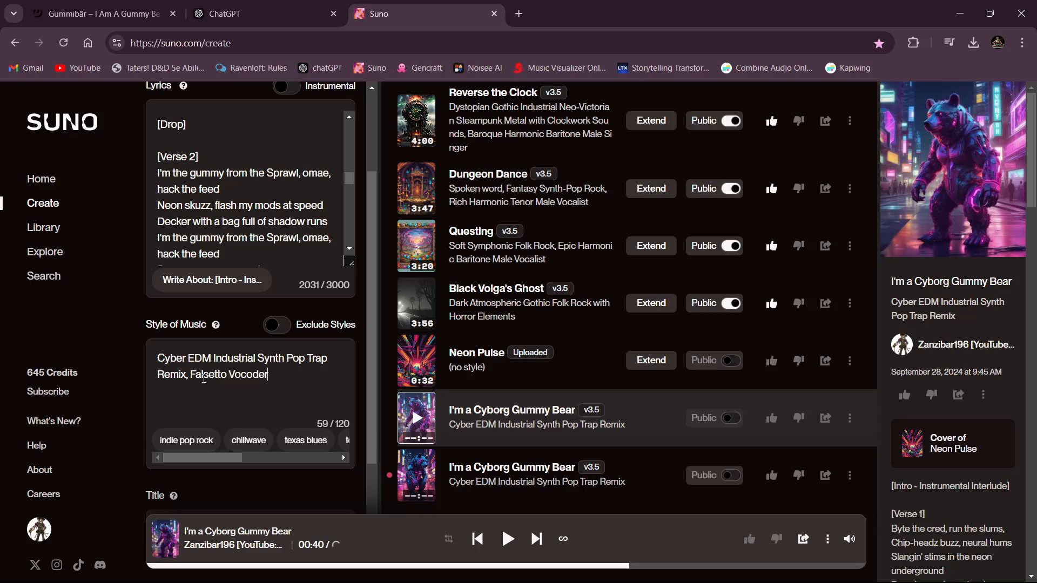
text(Baritone Male )
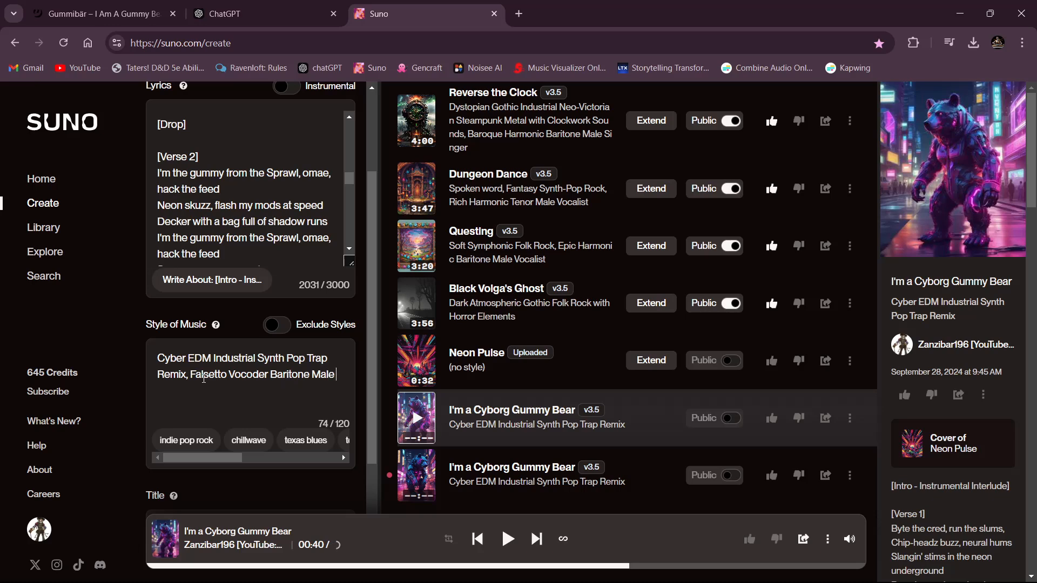
text(Vocalist)
- Report the first generated "I'm a Cyborg Gummy Bear" as a bug, giving "Low audio quality" as the reason
click(849, 419)
mouse_move(864, 357)
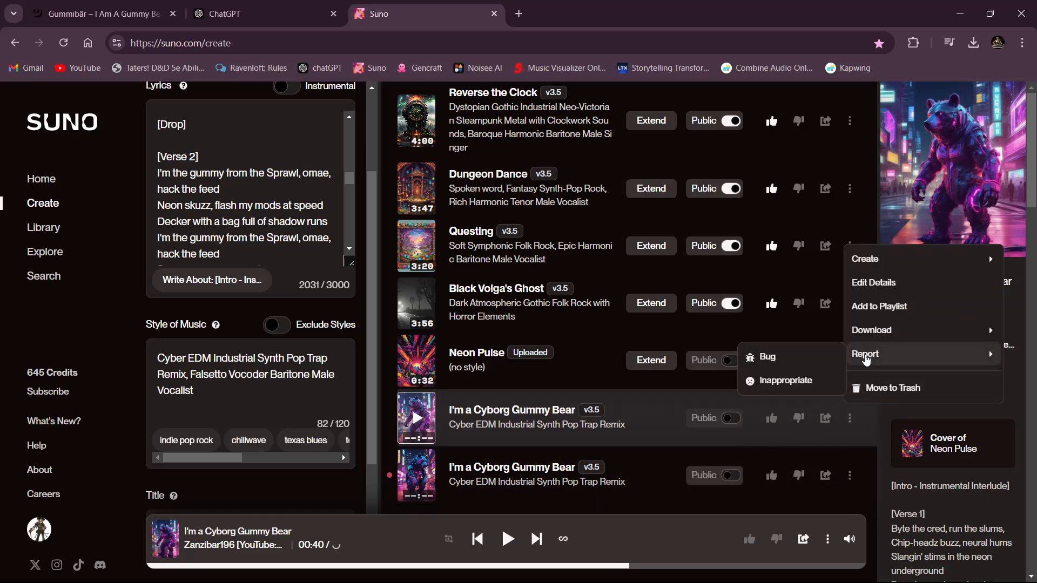
click(788, 357)
click(345, 297)
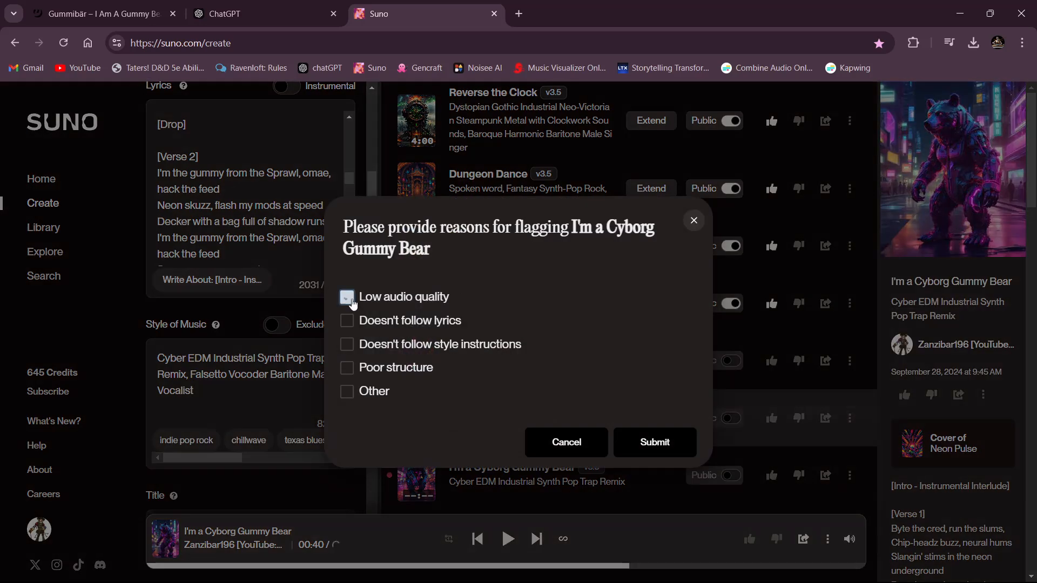
click(668, 441)
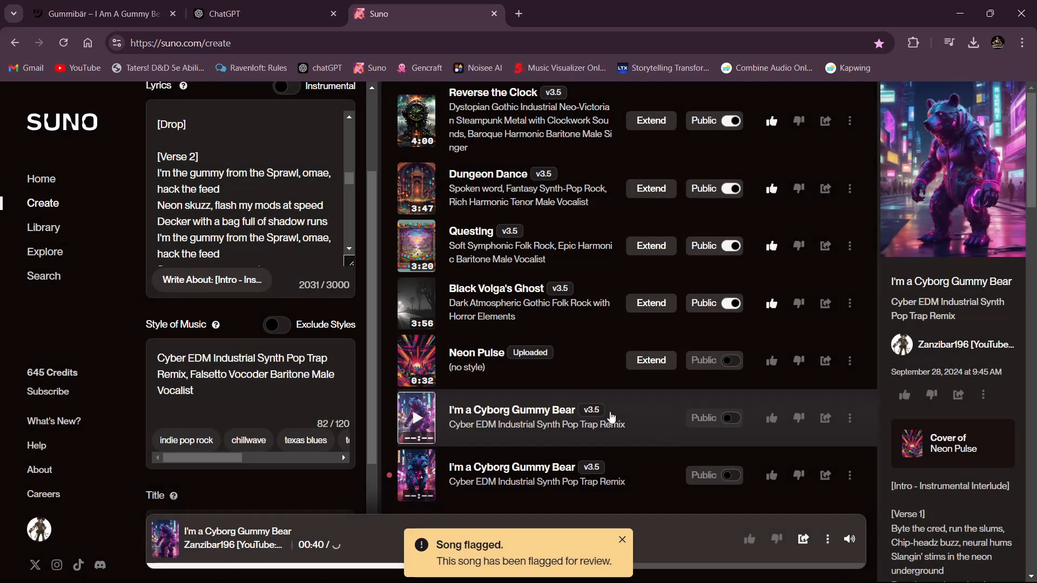
scroll(226, 219, up, 3)
scroll(226, 219, up, 10)
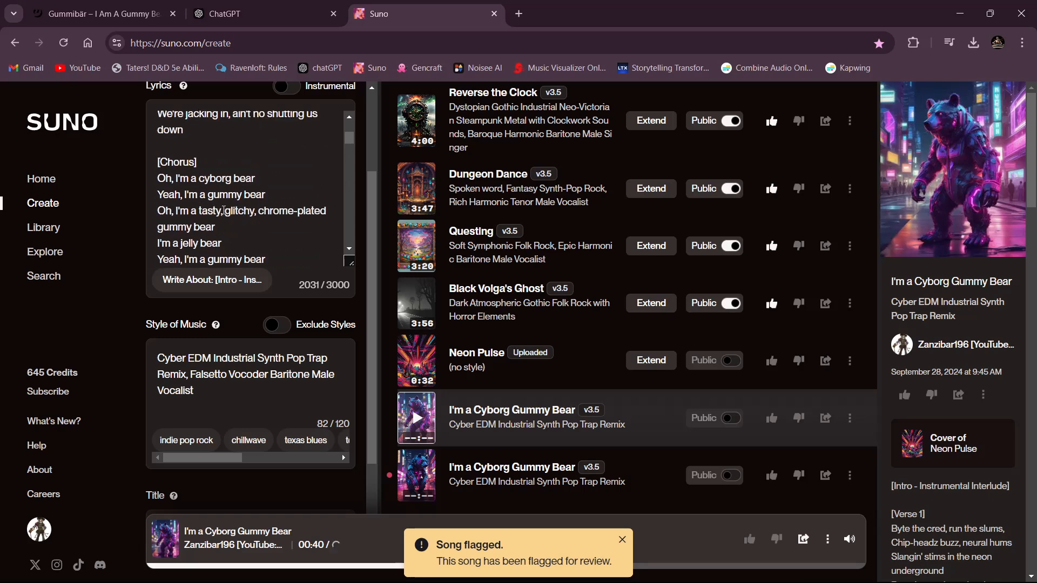
scroll(226, 219, down, 8)
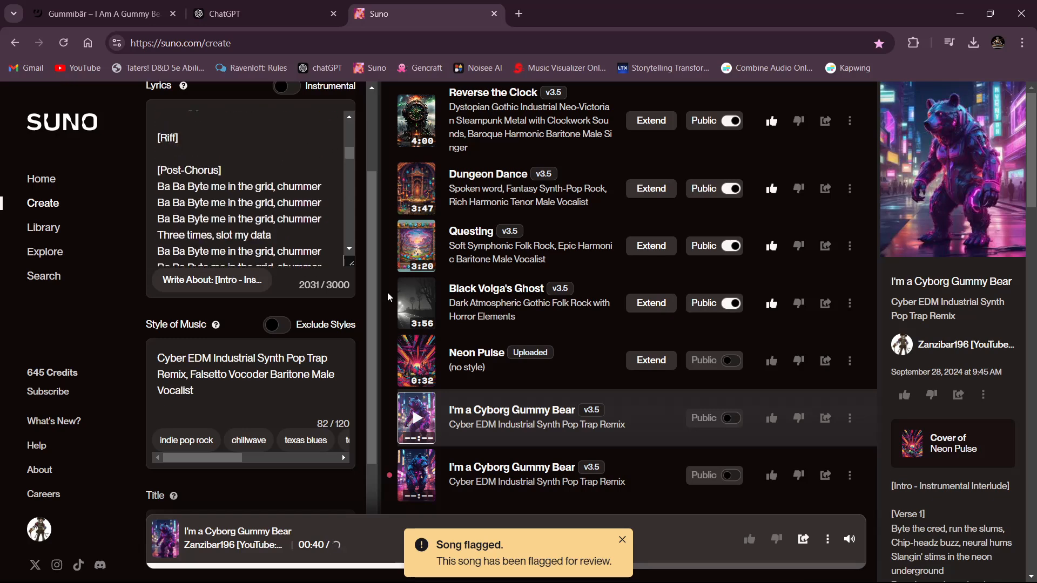
- Dislike the reported "I'm a Cyborg Gummy Bear" cover and play the remaining version while following its lyrics
click(799, 418)
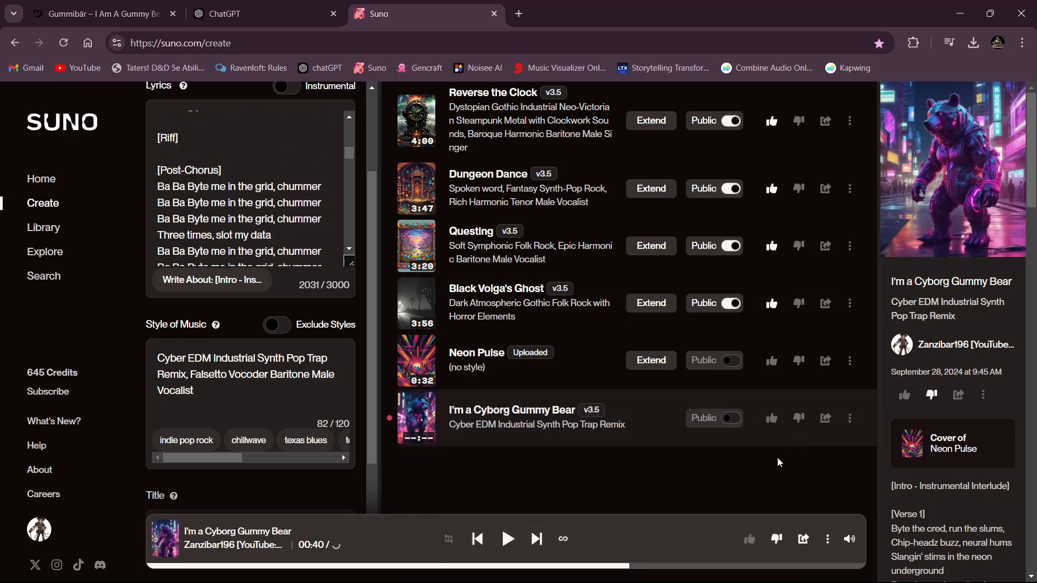
click(422, 424)
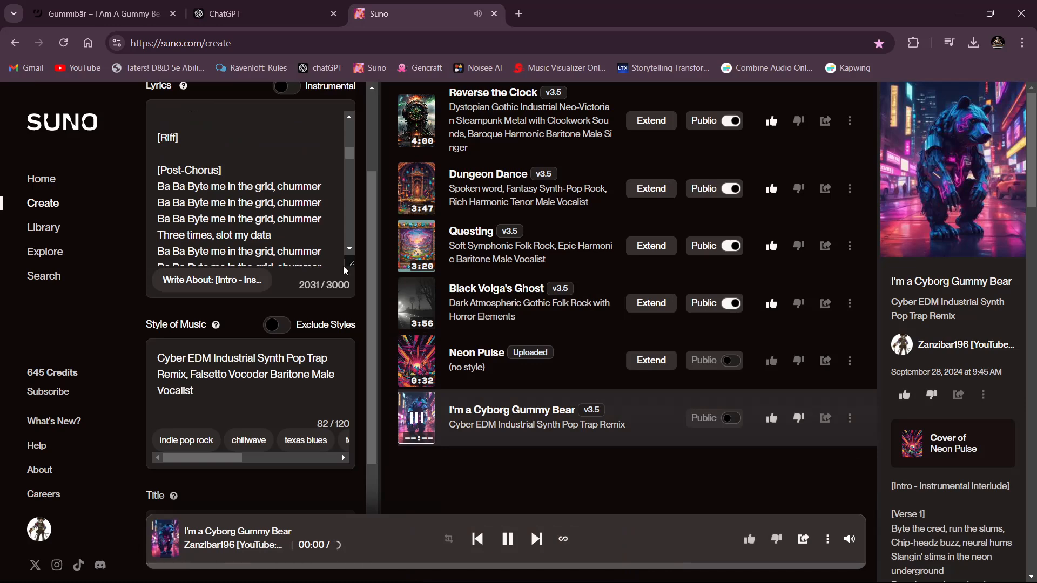
scroll(287, 223, up, 6)
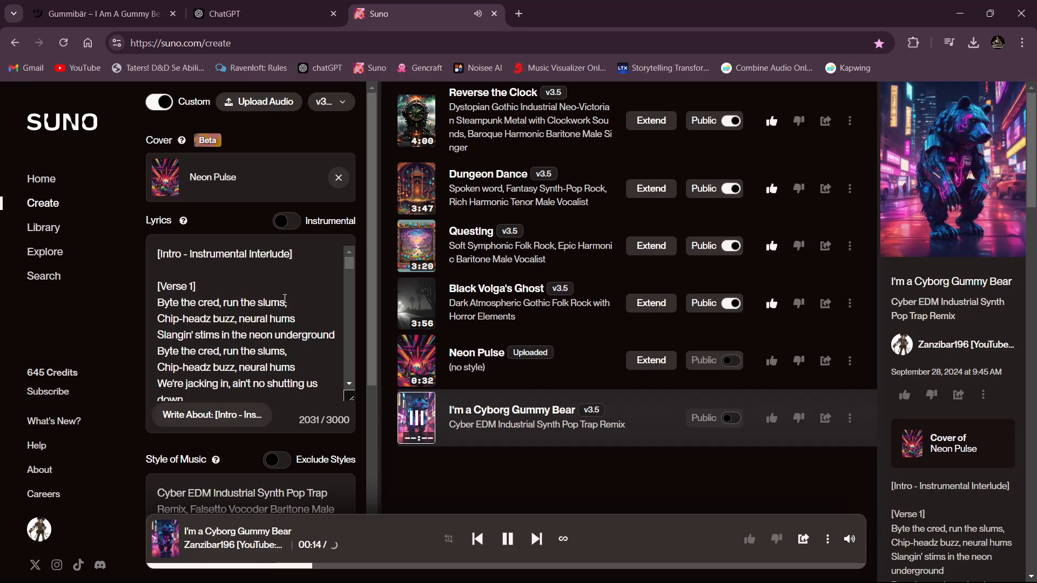
scroll(284, 299, down, 5)
scroll(280, 415, down, 1)
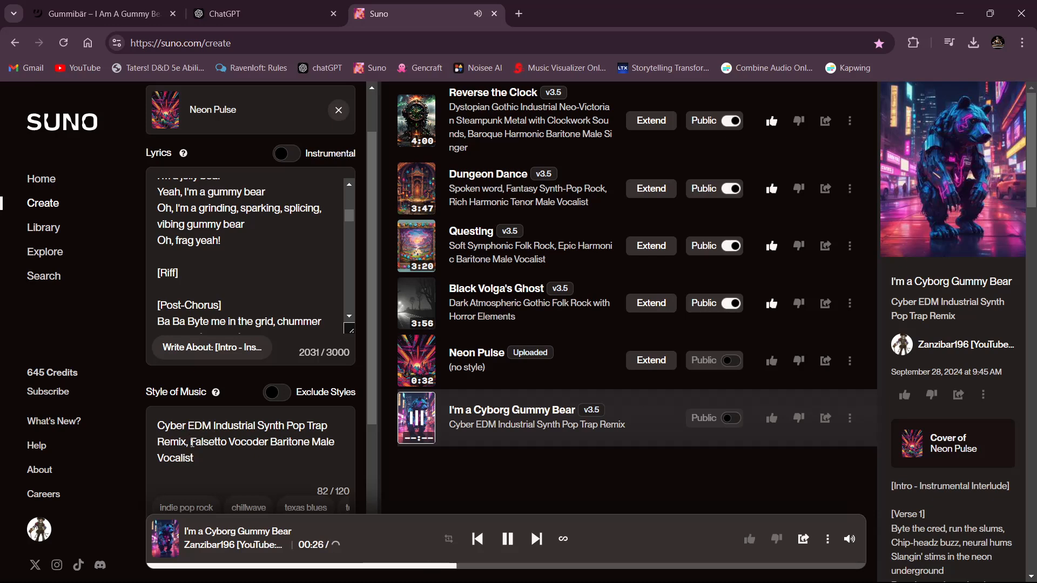
- Insert "Robotic" before "Falsetto Vocoder Baritone Male Vocalist" in the style of music, while following the playing cover's lyrics
text(Robotic)
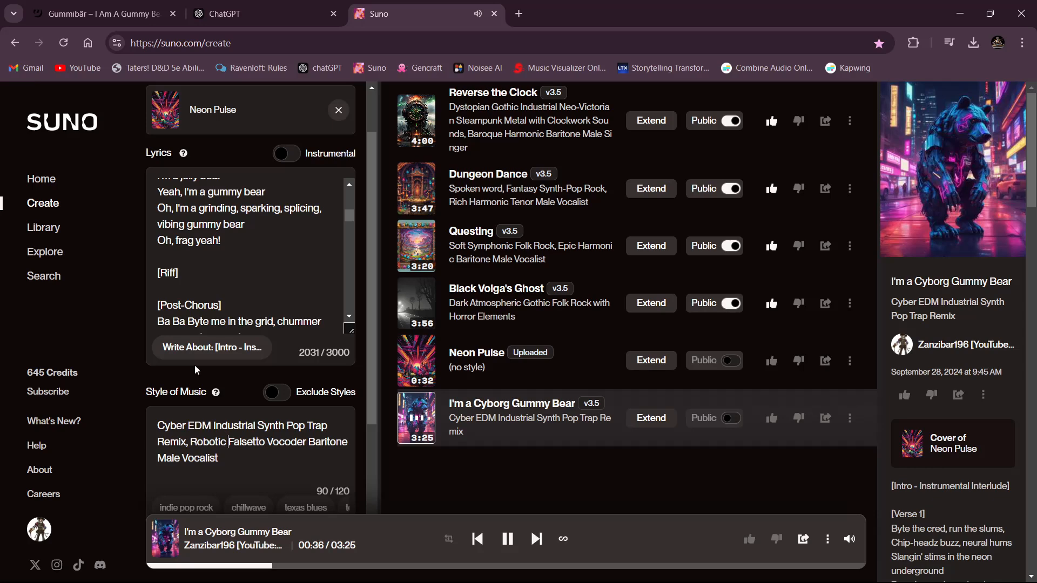
scroll(262, 274, up, 1)
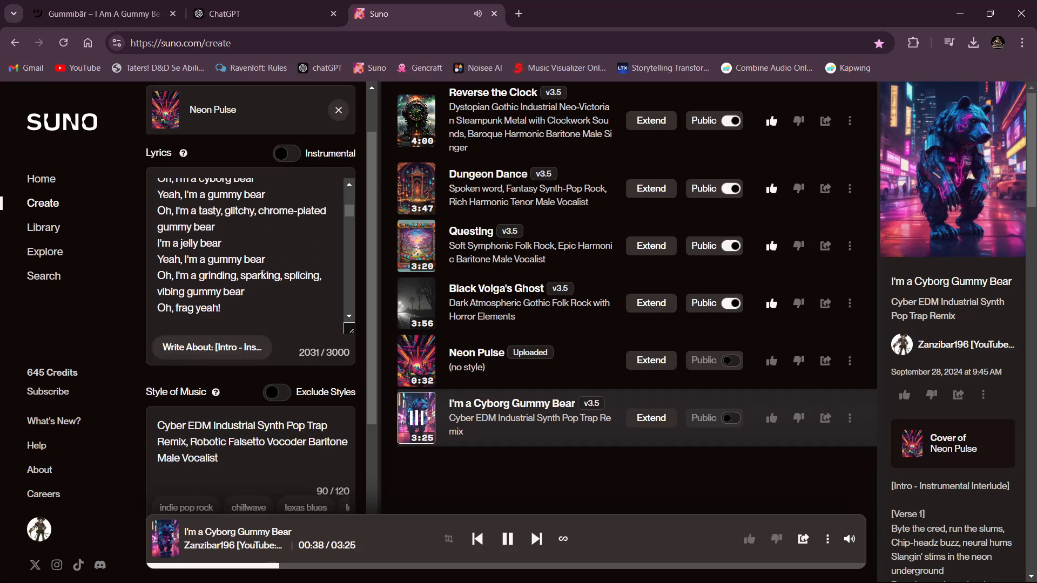
scroll(262, 275, down, 1)
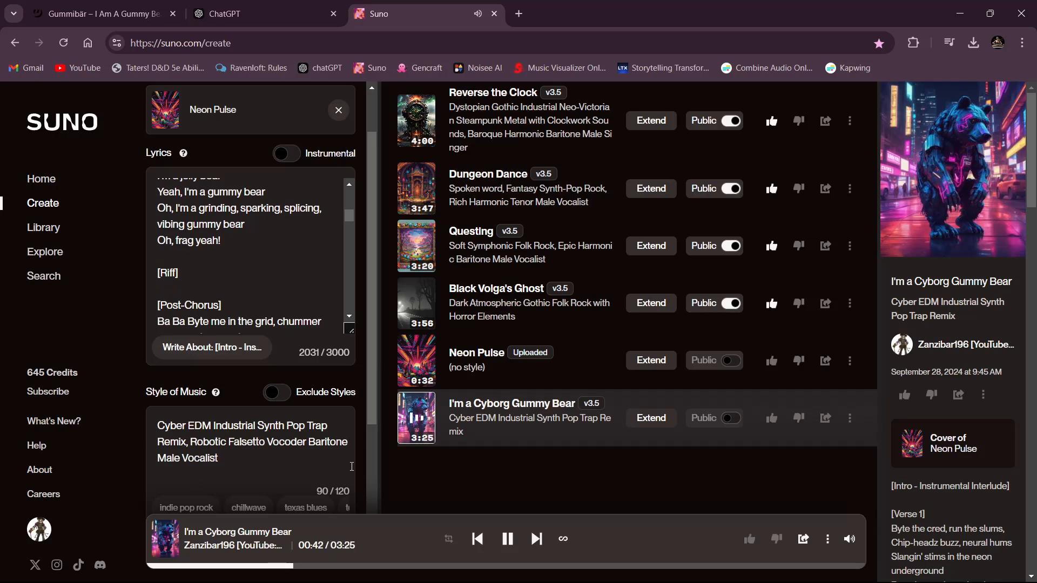
click(850, 418)
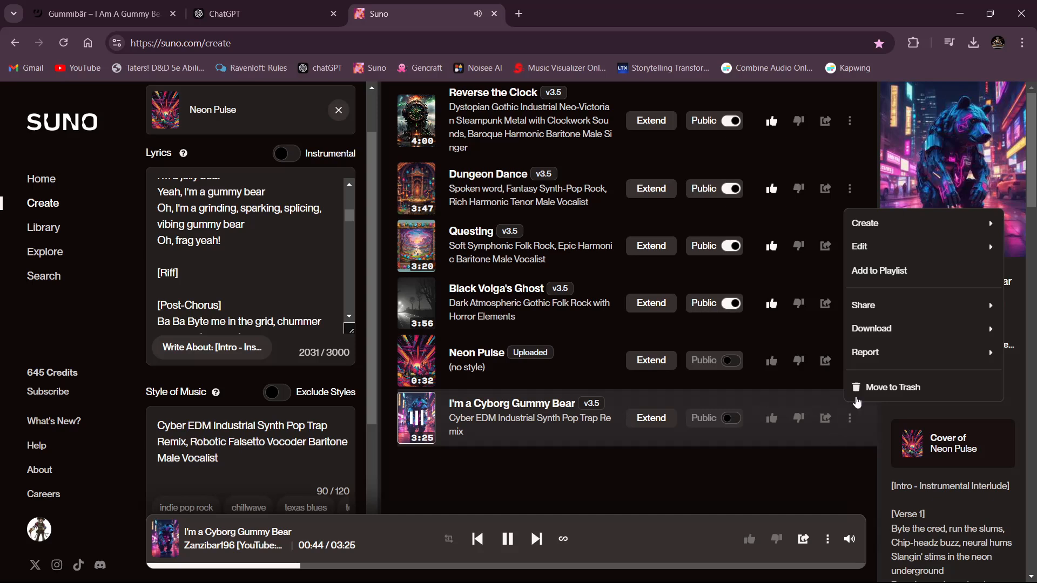
mouse_move(863, 356)
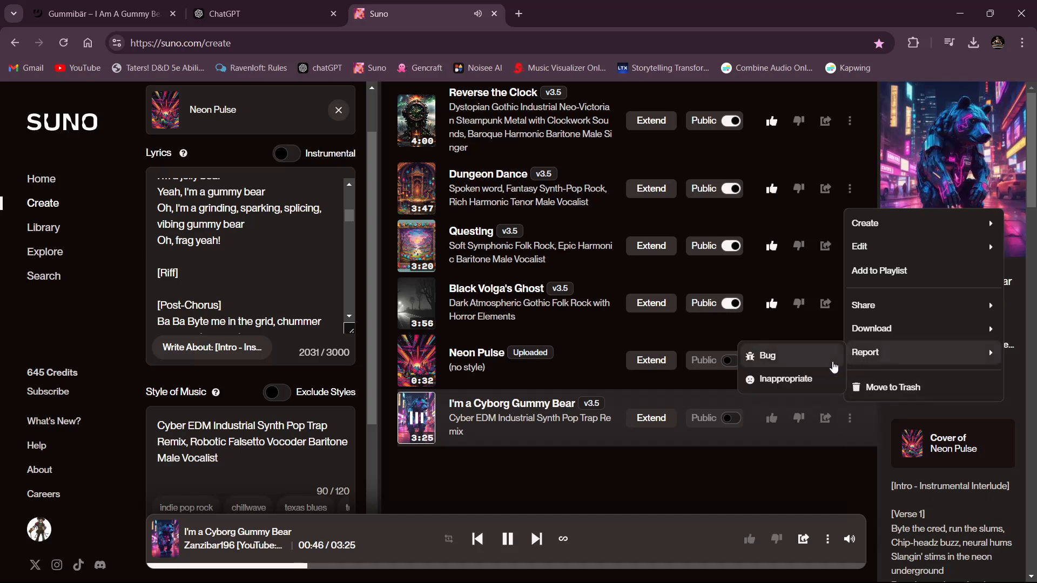
click(813, 465)
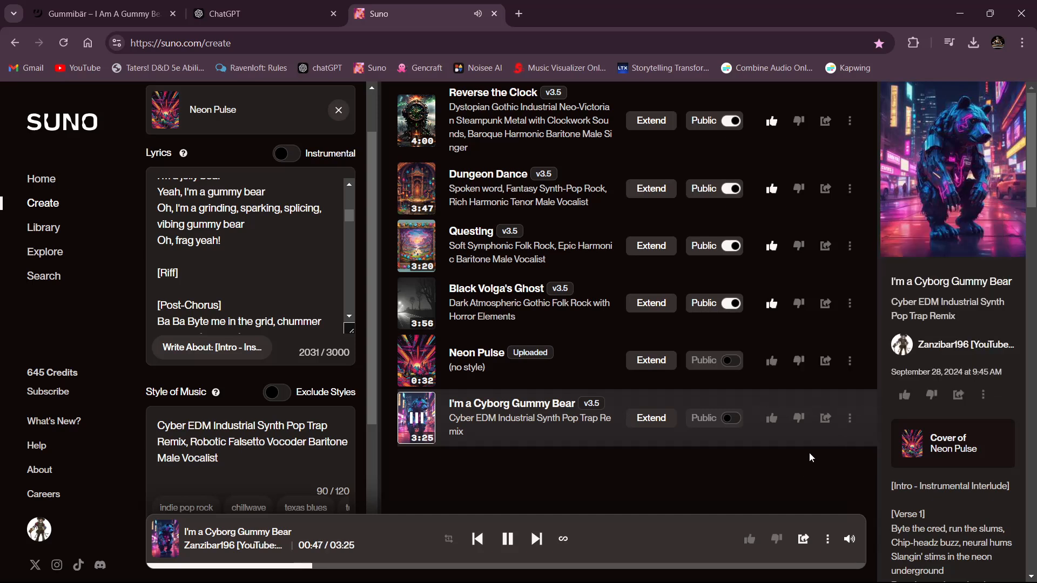
- Dislike the remaining generated cover and generate new Neon Pulse covers with the "Robotic" vocal style
click(800, 422)
scroll(285, 468, down, 5)
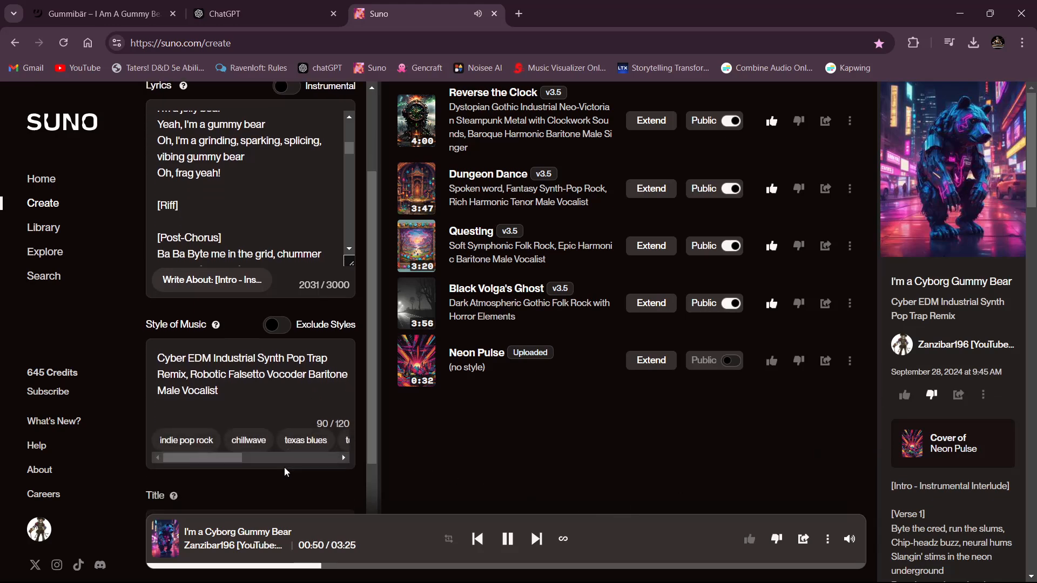
click(293, 485)
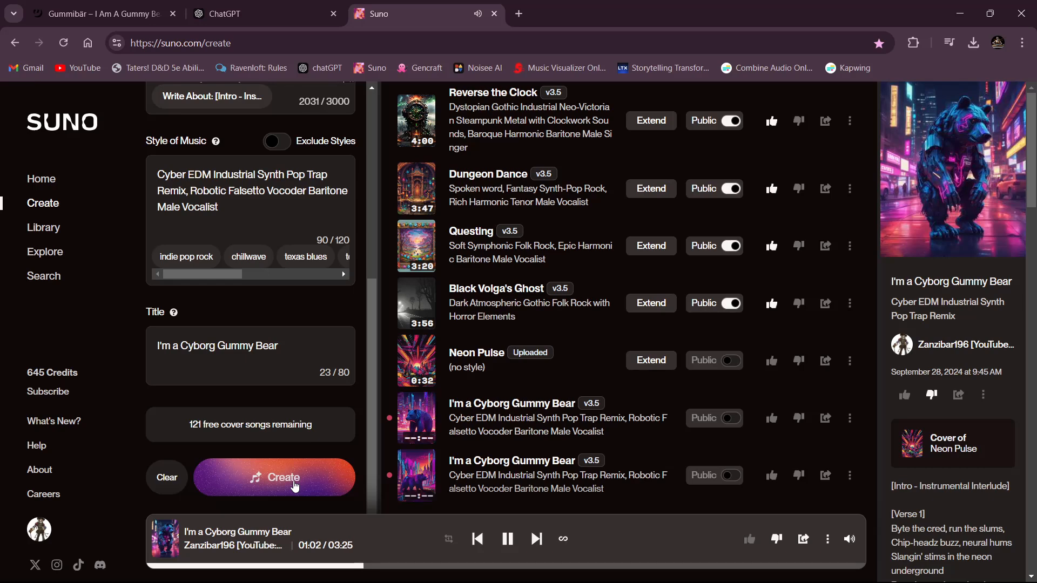
- Listen to the first of the new "I'm a Cyborg Gummy Bear" covers while following its lyrics
click(427, 307)
click(416, 418)
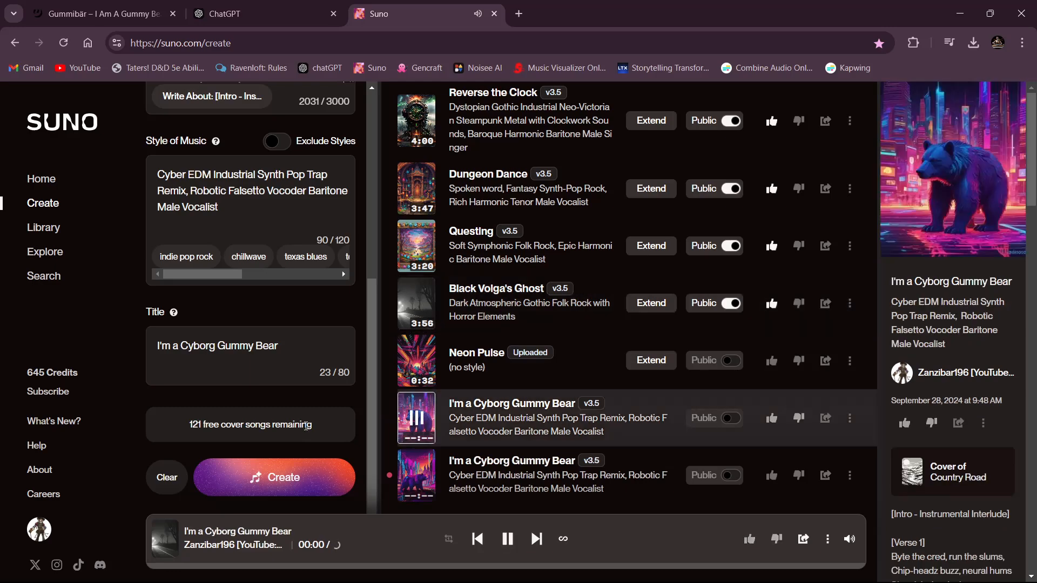
scroll(245, 297, up, 5)
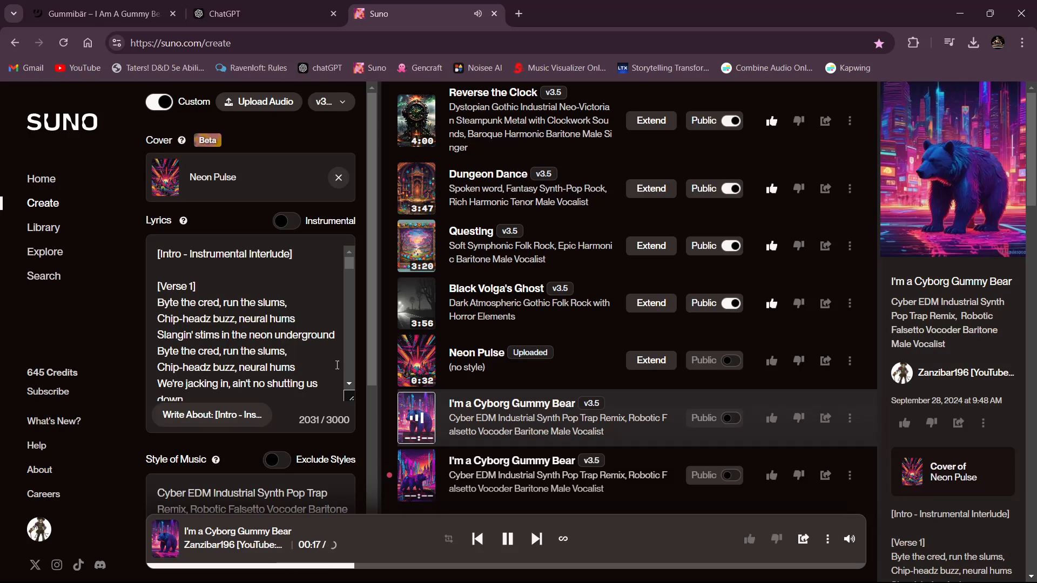
scroll(241, 380, down, 3)
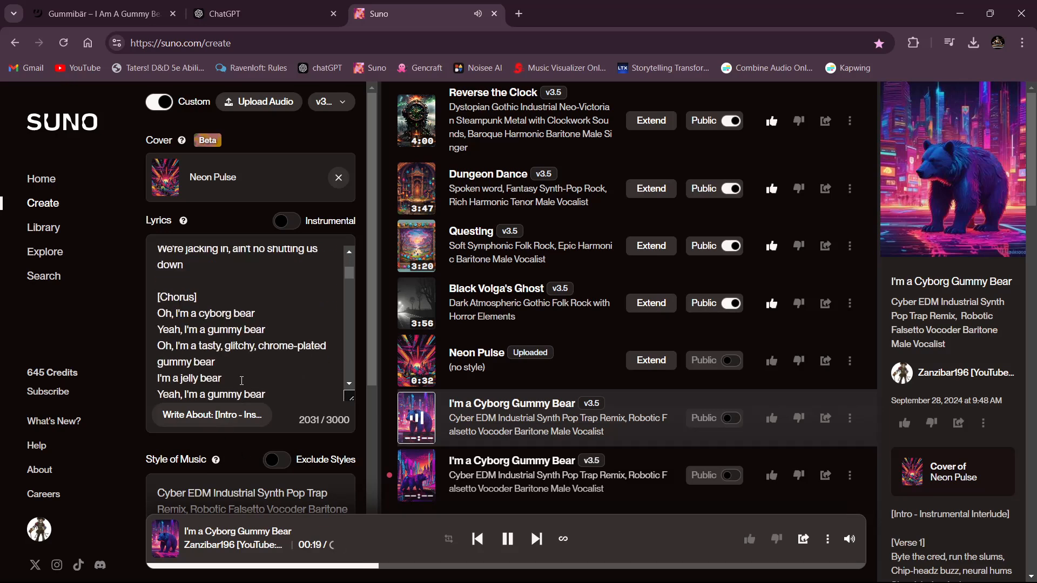
scroll(241, 380, up, 3)
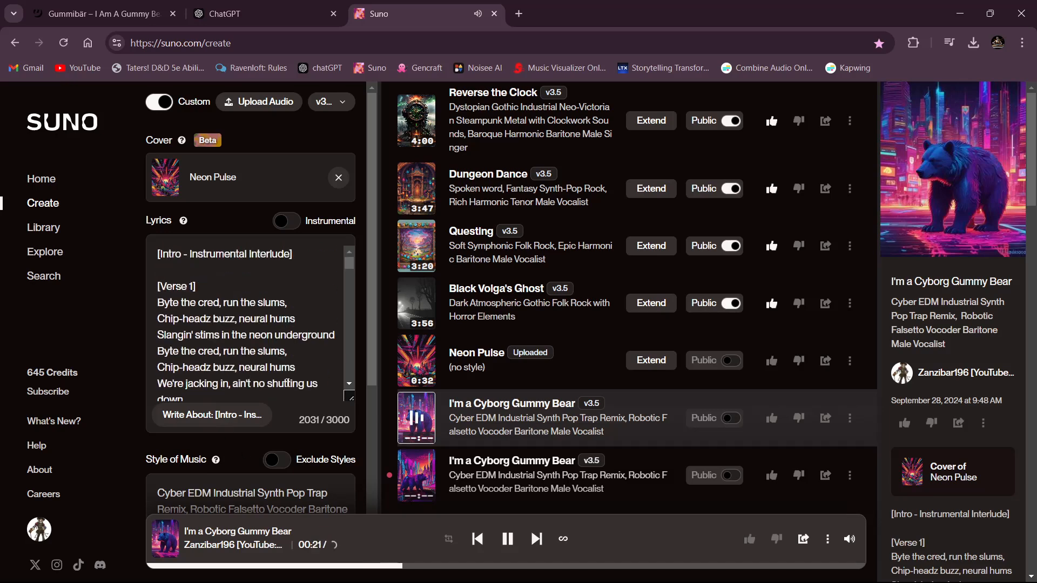
- Report the playing cover as a bug for "Low audio quality", "Doesn't follow lyrics" and "Doesn't follow style instructions"
click(850, 419)
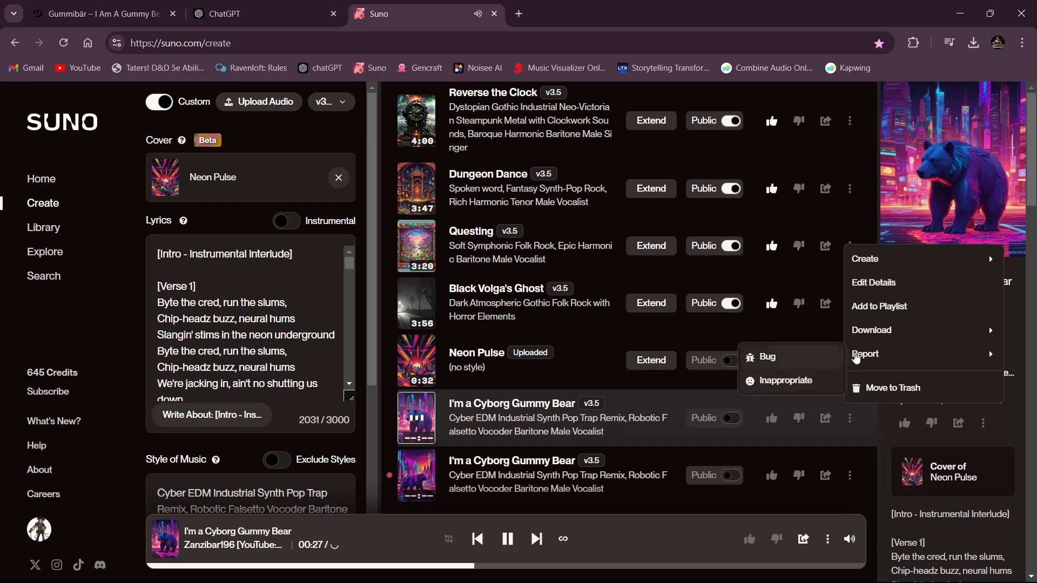
click(796, 368)
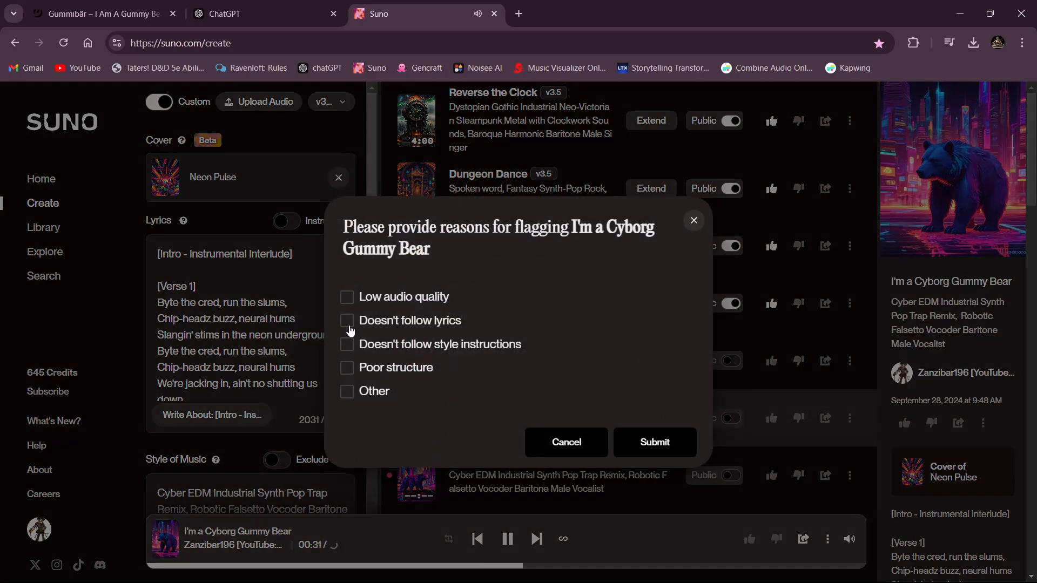
click(347, 346)
click(347, 322)
click(347, 298)
click(655, 442)
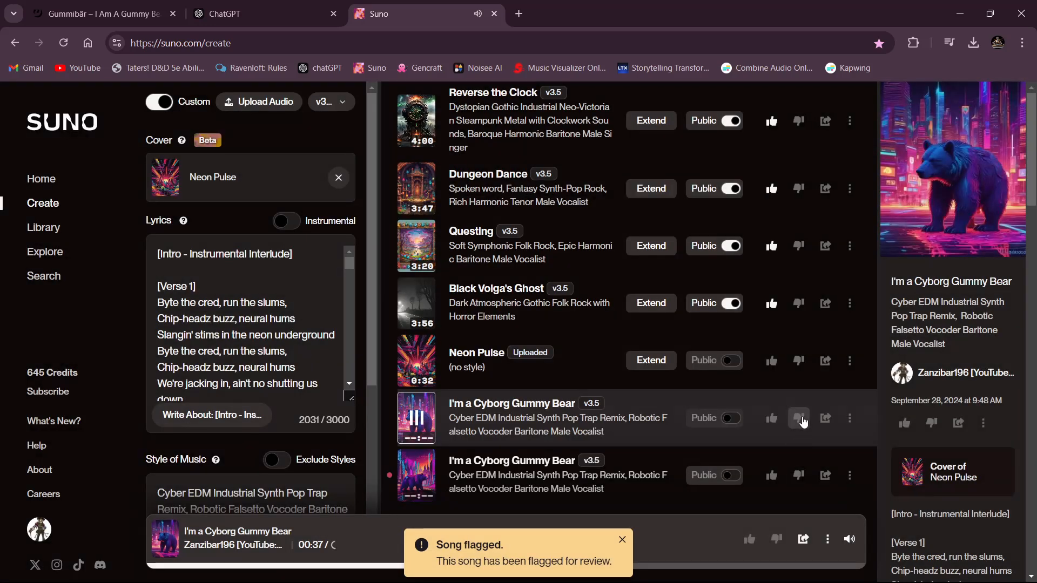
- Listen to the other cover with the robotic vocal style, dislike it and pause playback
click(414, 419)
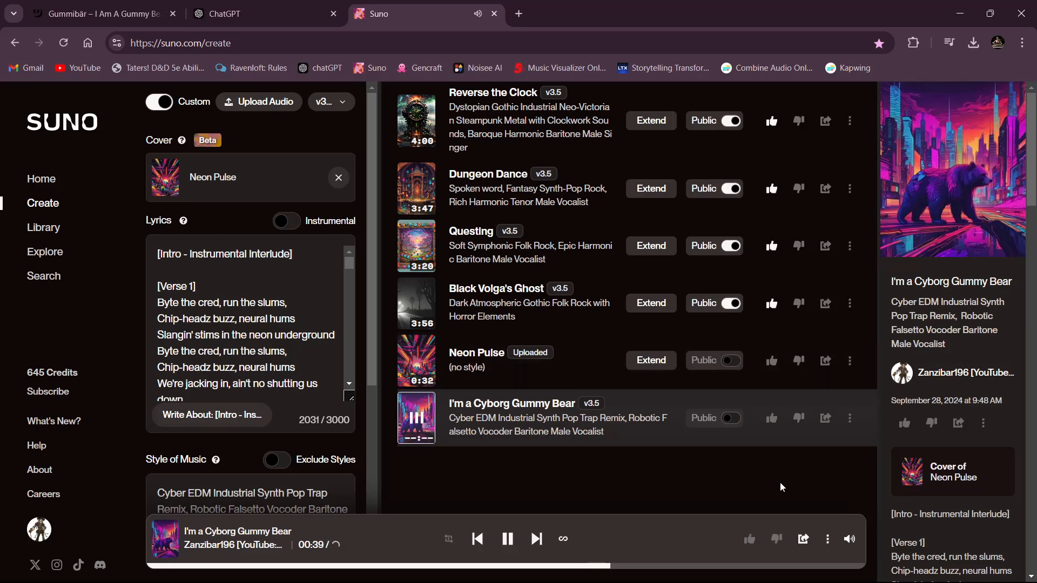
click(800, 426)
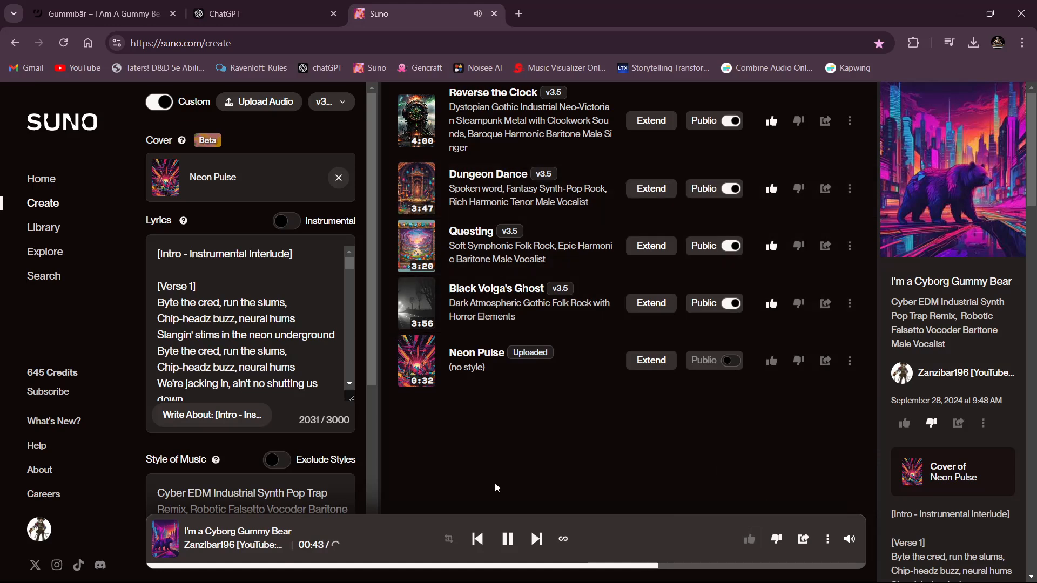
click(507, 538)
click(852, 367)
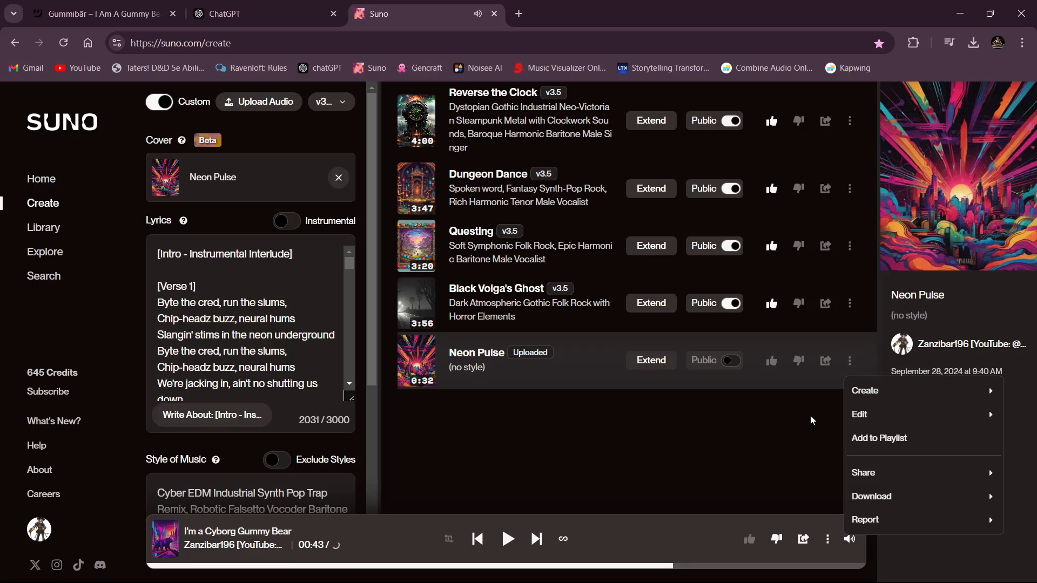
mouse_move(857, 393)
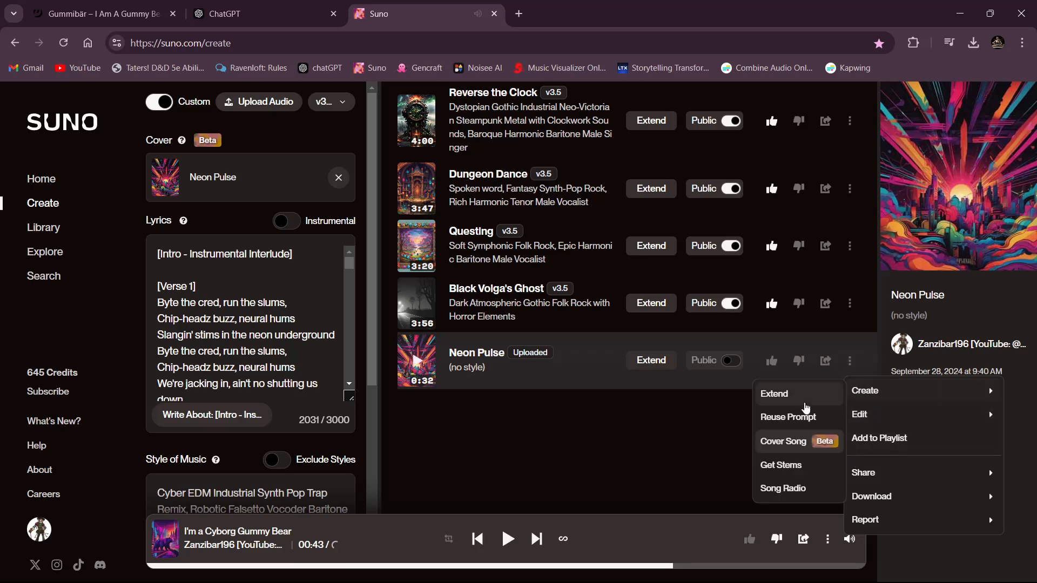
click(669, 433)
- Generate "I'm a Cyborg Gummy Bear" again as a Neon Pulse cover with the same lyrics, style and title
scroll(334, 443, down, 5)
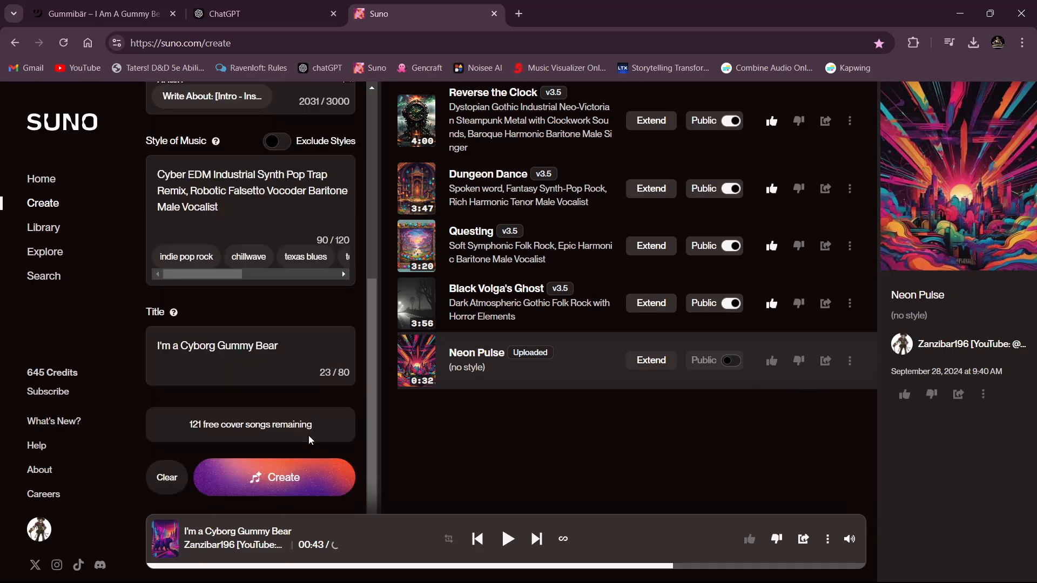
click(304, 476)
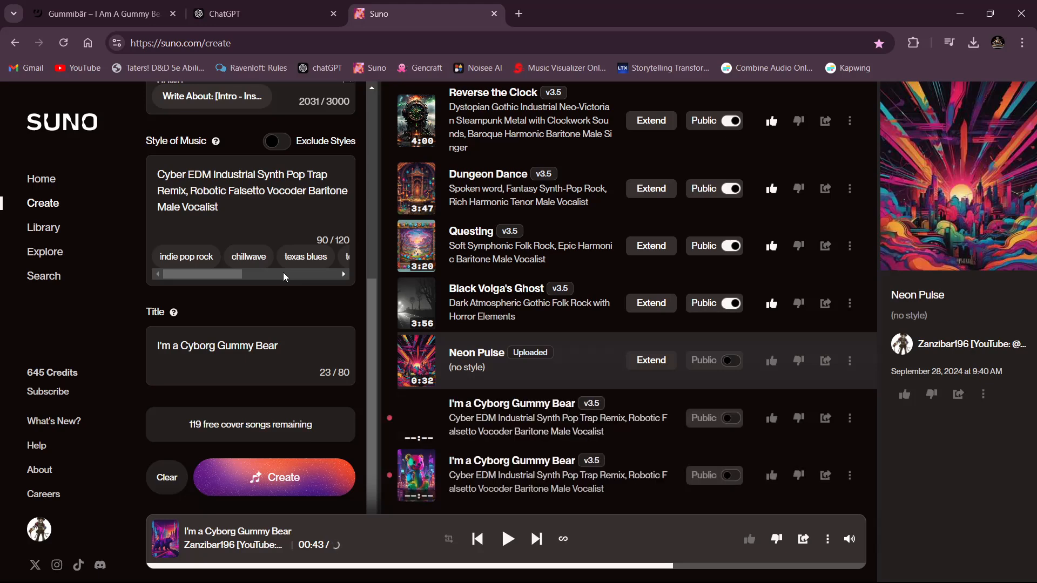
- Listen to the first cover of the newest pair, following its lyrics through the post-chorus, and pause playback
click(414, 420)
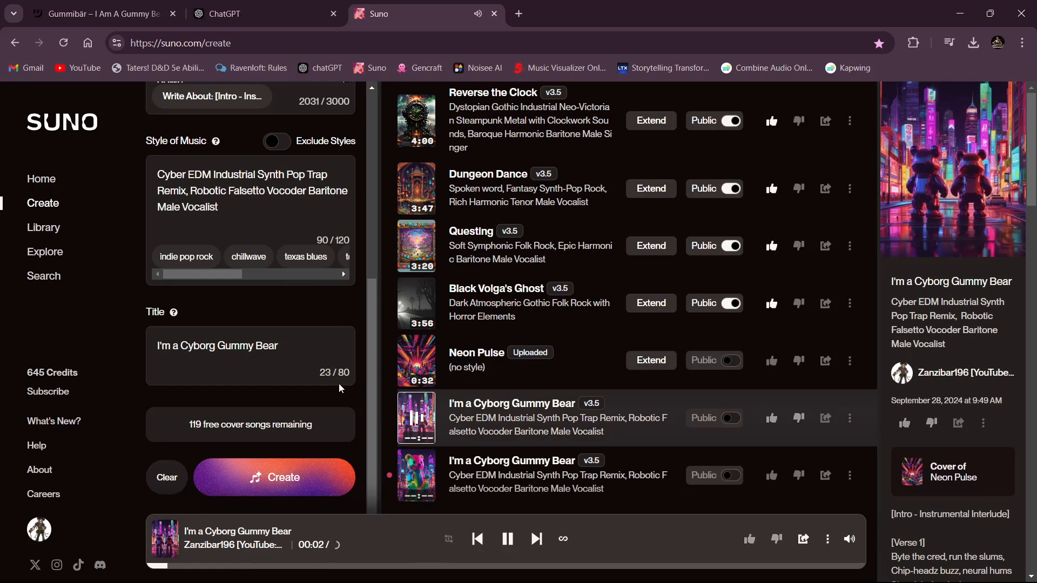
scroll(307, 301, up, 5)
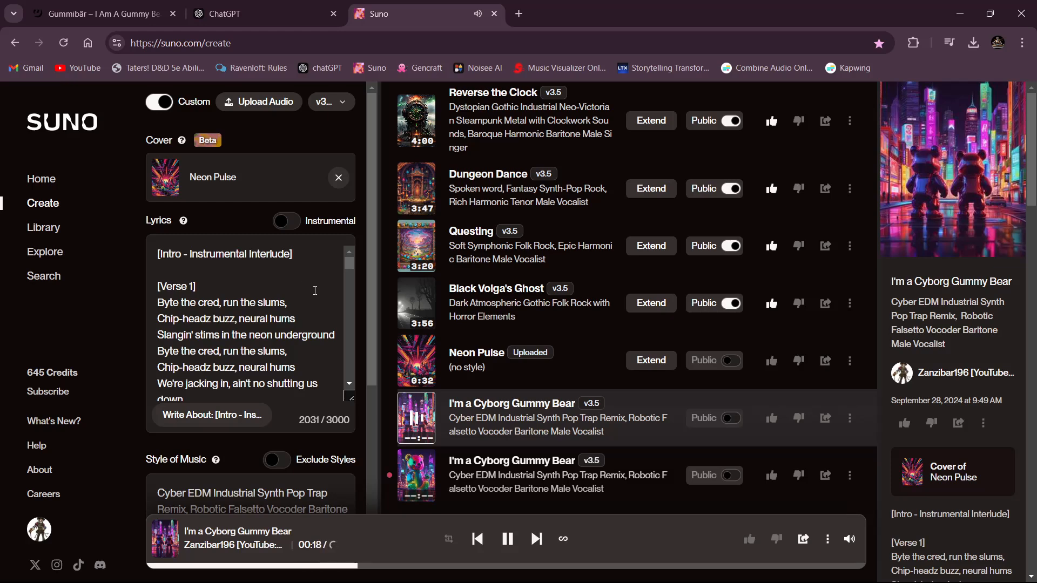
scroll(314, 291, down, 2)
scroll(315, 291, down, 2)
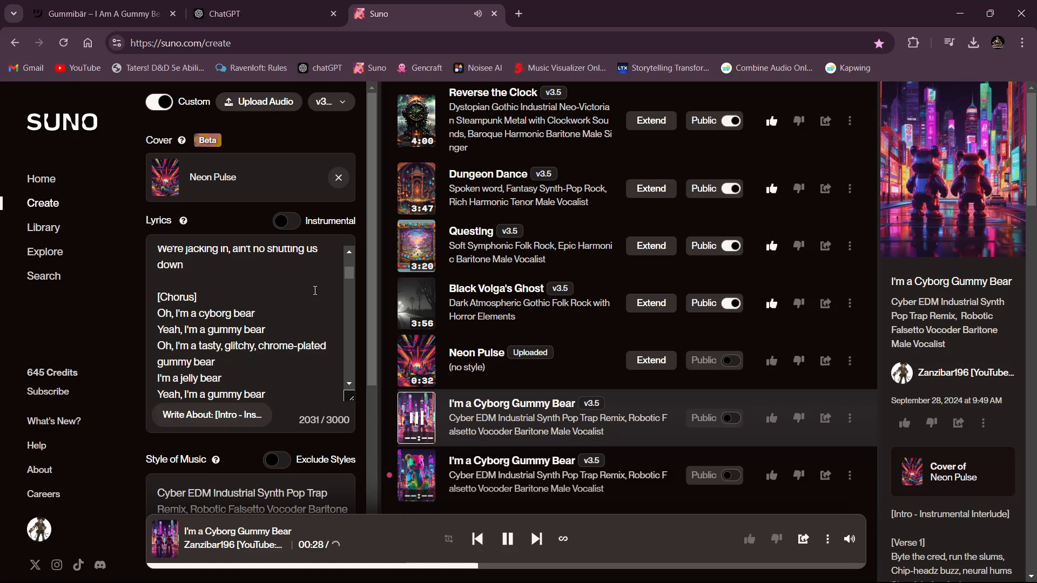
scroll(313, 300, down, 2)
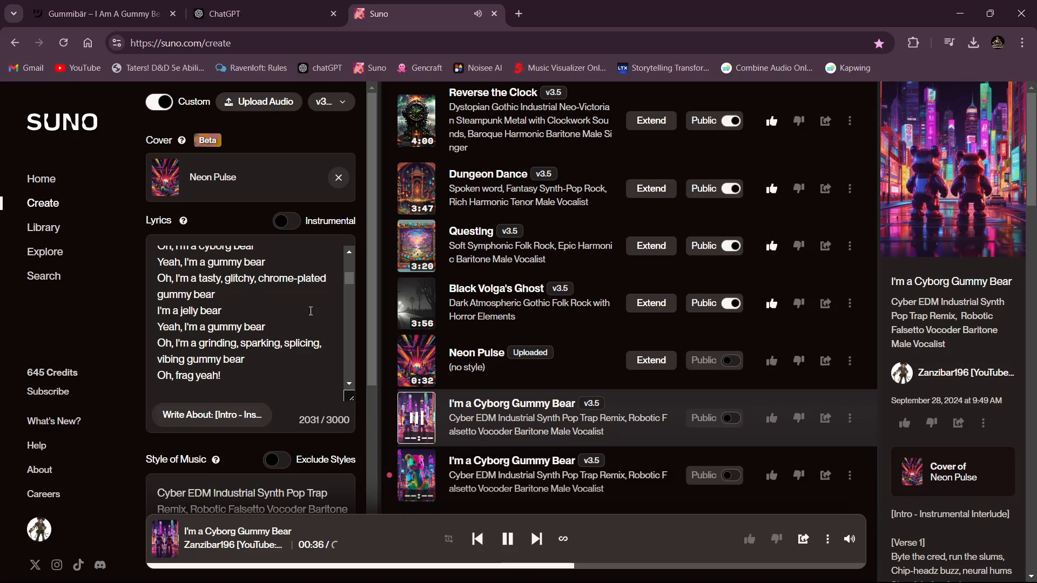
scroll(311, 311, down, 4)
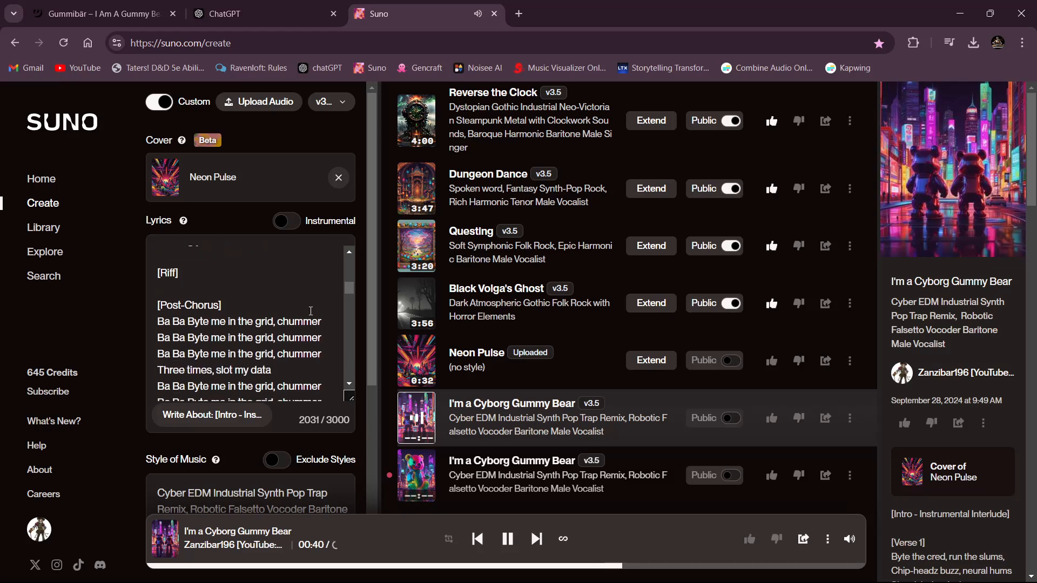
scroll(311, 311, down, 2)
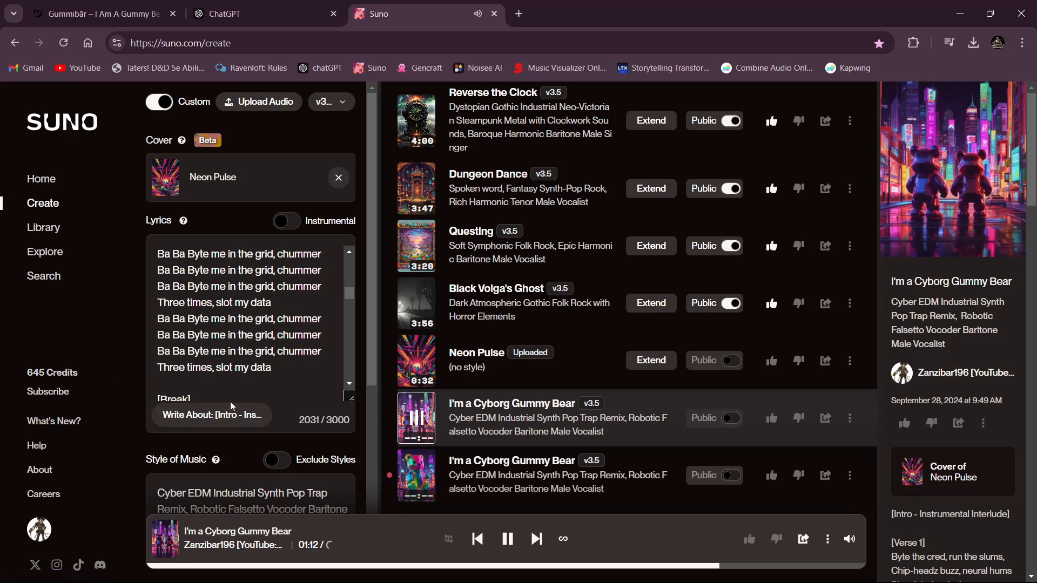
click(409, 427)
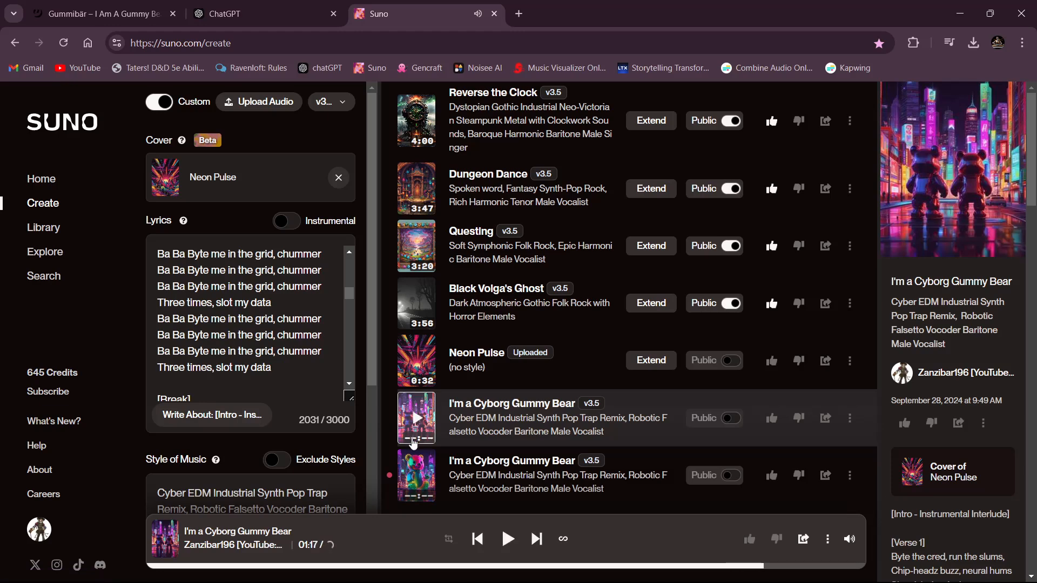